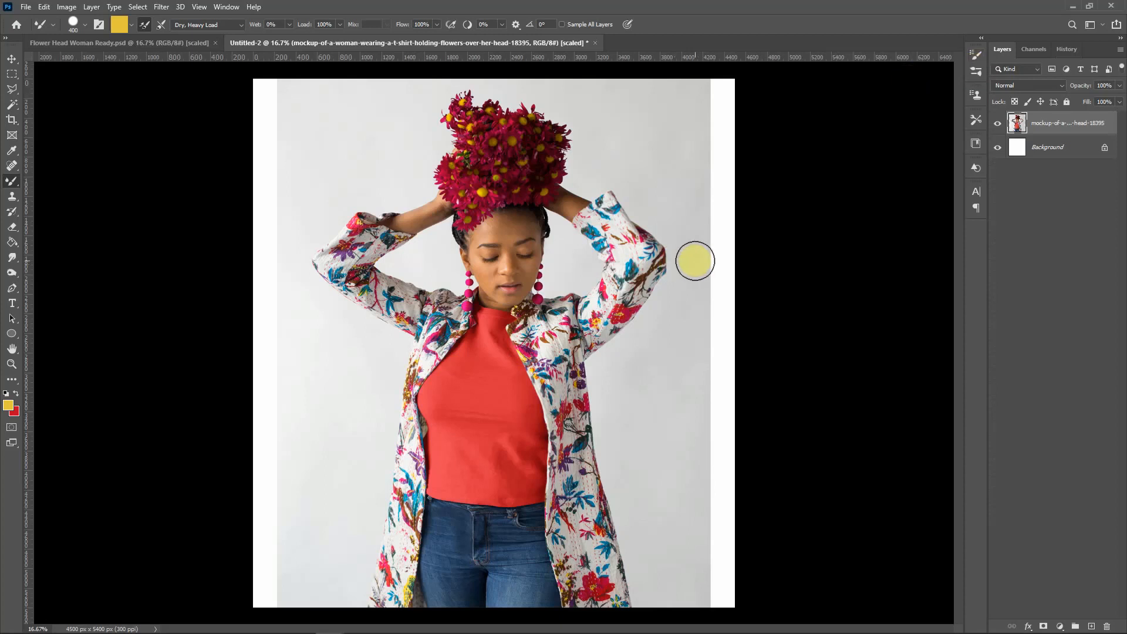
Select the woman in the photo layer with the automatic Subject selection.
{"action": "key", "text": "shift+v"}
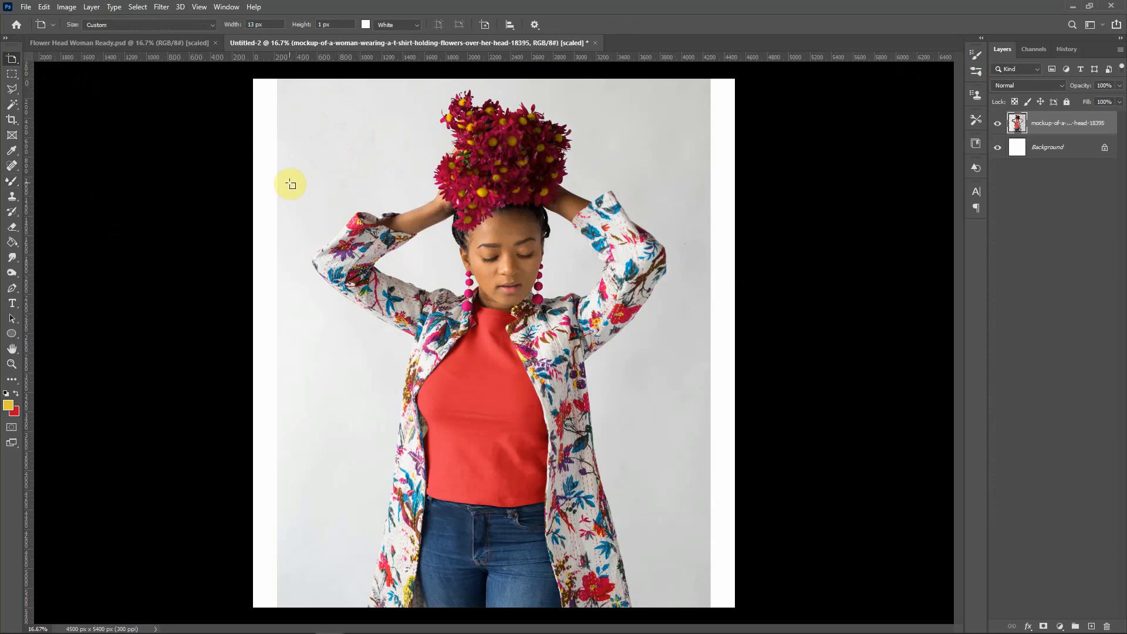
{"action": "left_click", "coordinate": [138, 7]}
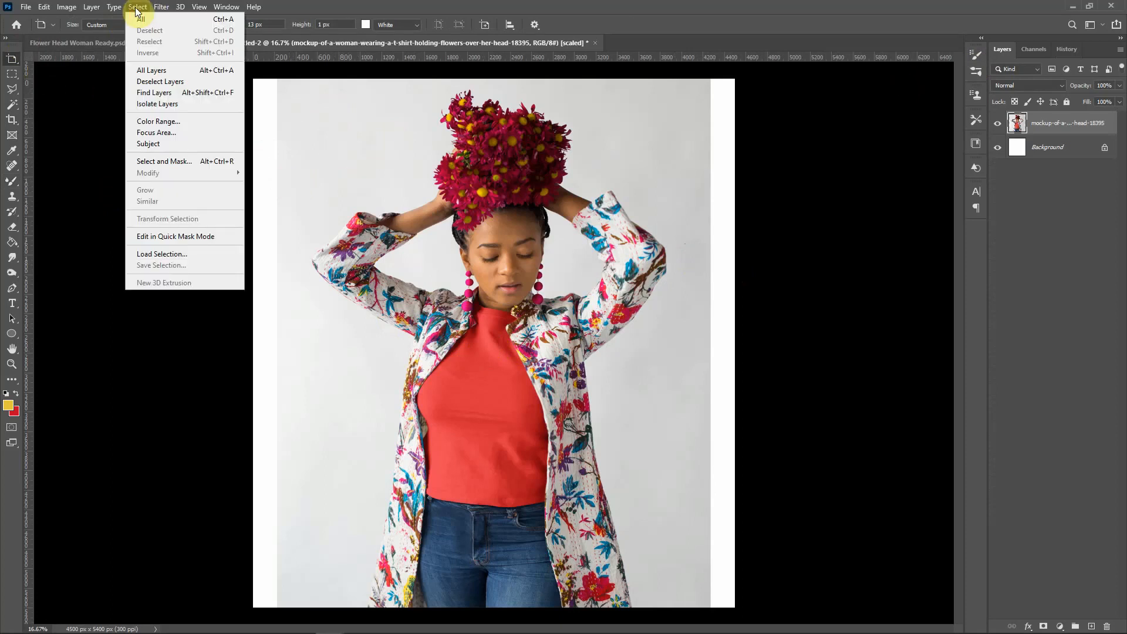
{"action": "left_click", "coordinate": [147, 144]}
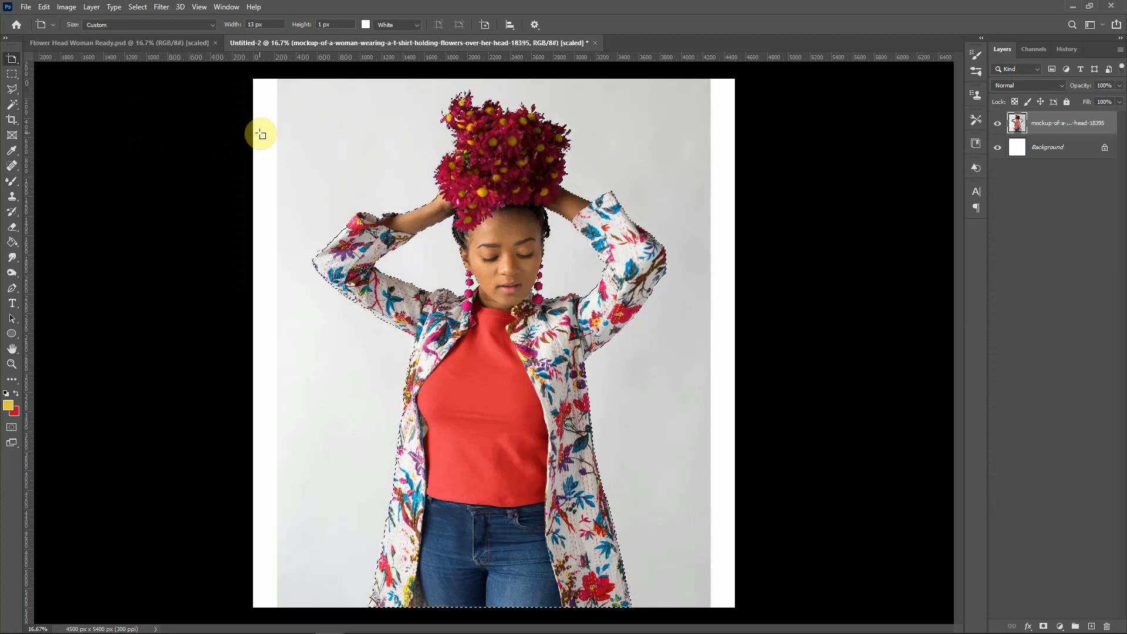
{"action": "key", "text": "v"}
{"action": "key", "text": "Delete"}
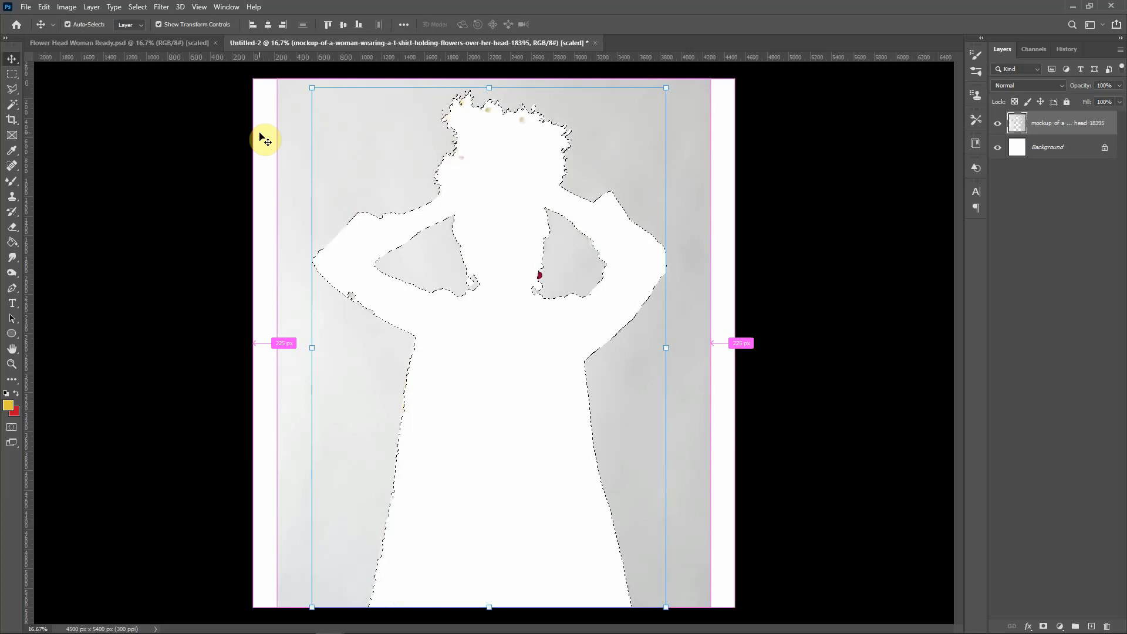
{"action": "key", "text": "ctrl+z"}
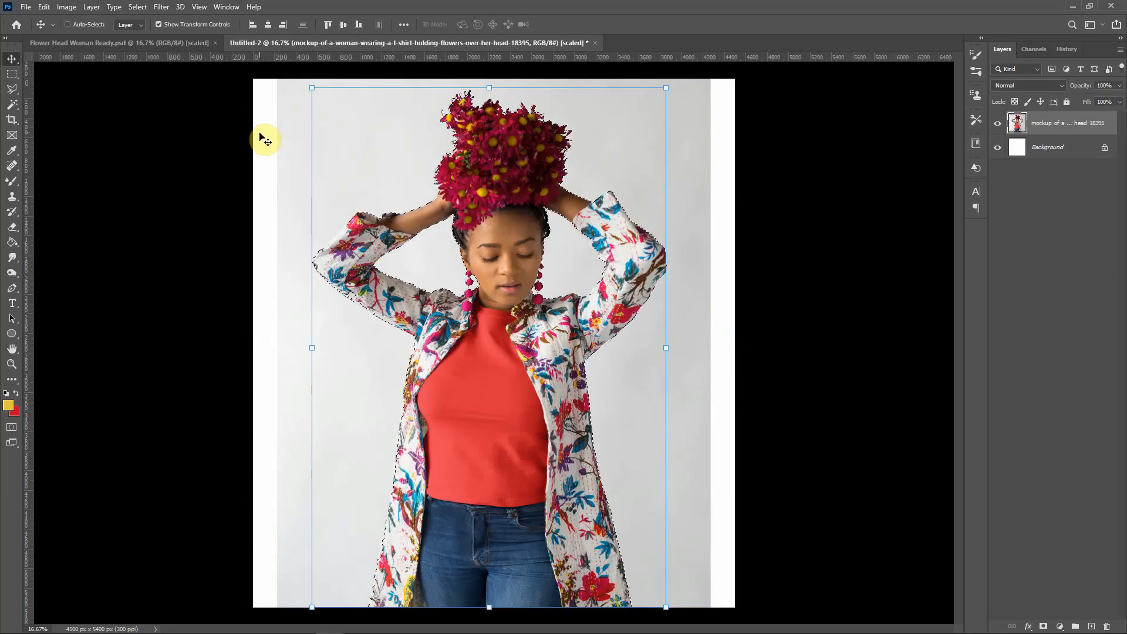
Invert the subject selection, delete the grey backdrop around the woman, and deselect.
{"action": "key", "text": "ctrl"}
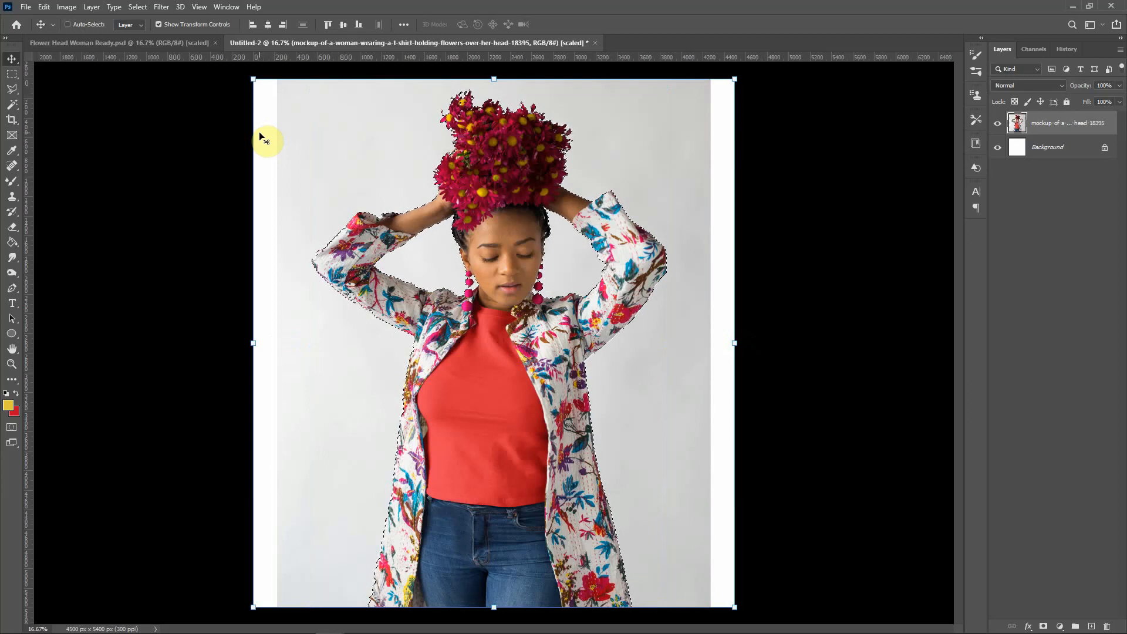
{"action": "key", "text": "Delete"}
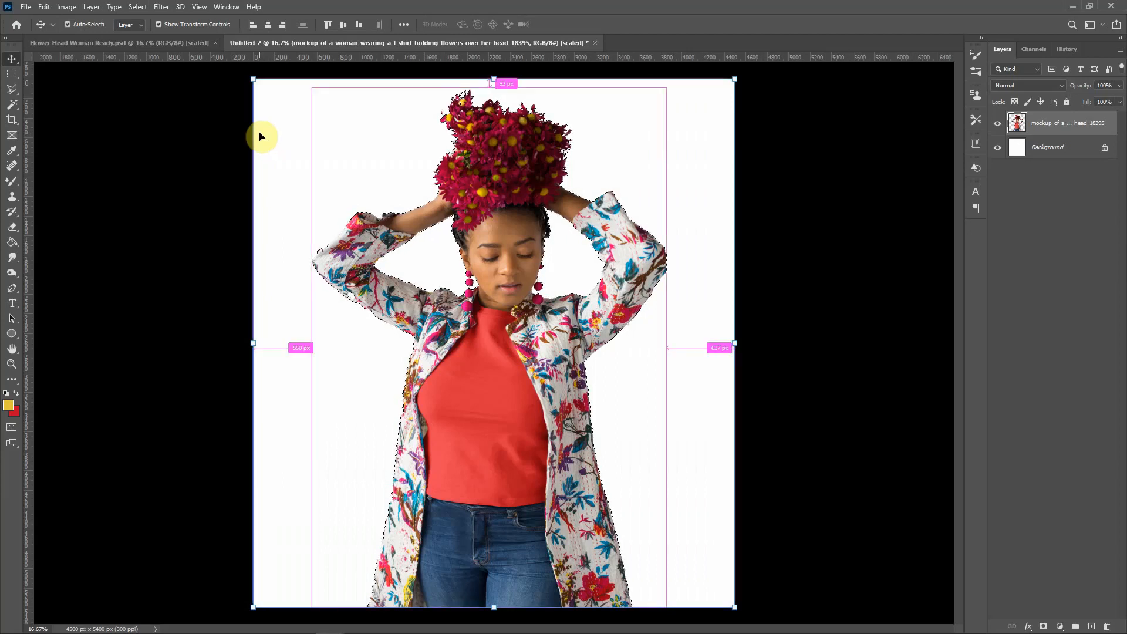
{"action": "key", "text": "ctrl+d"}
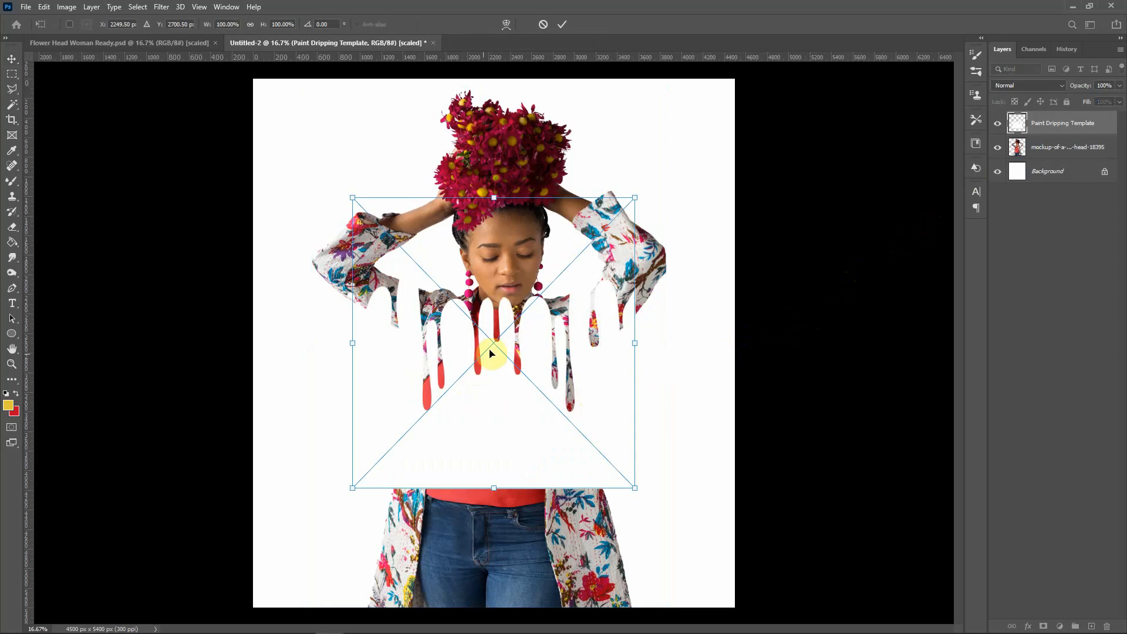
Position the Paint Dripping Template over the woman's lower torso, scaled to about 75% width and 64% height, and commit the placement.
{"action": "left_click_drag", "start_coordinate": [492, 368], "coordinate": [489, 454]}
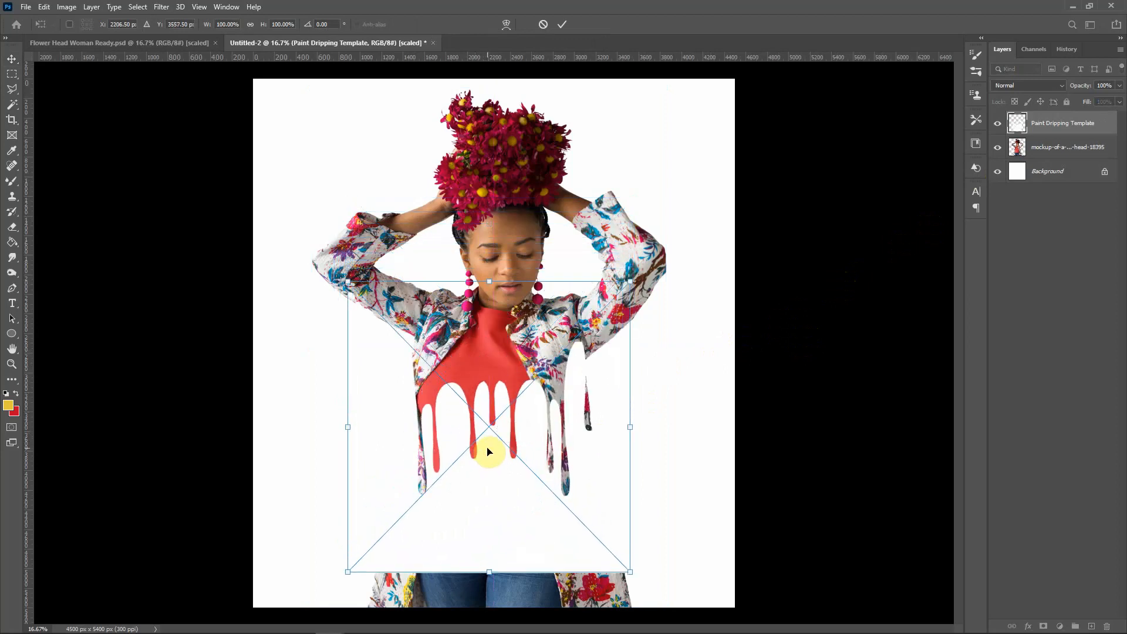
{"action": "left_click_drag", "start_coordinate": [359, 564], "coordinate": [396, 519]}
{"action": "left_click_drag", "start_coordinate": [630, 282], "coordinate": [600, 318]}
{"action": "left_click_drag", "start_coordinate": [598, 420], "coordinate": [605, 421]}
{"action": "mouse_move", "coordinate": [394, 420]}
{"action": "left_mouse_down"}
{"action": "mouse_move", "coordinate": [377, 418]}
{"action": "mouse_move", "coordinate": [401, 422]}
{"action": "left_mouse_up"}
{"action": "left_click_drag", "start_coordinate": [502, 317], "coordinate": [501, 390]}
{"action": "left_click_drag", "start_coordinate": [397, 435], "coordinate": [392, 435]}
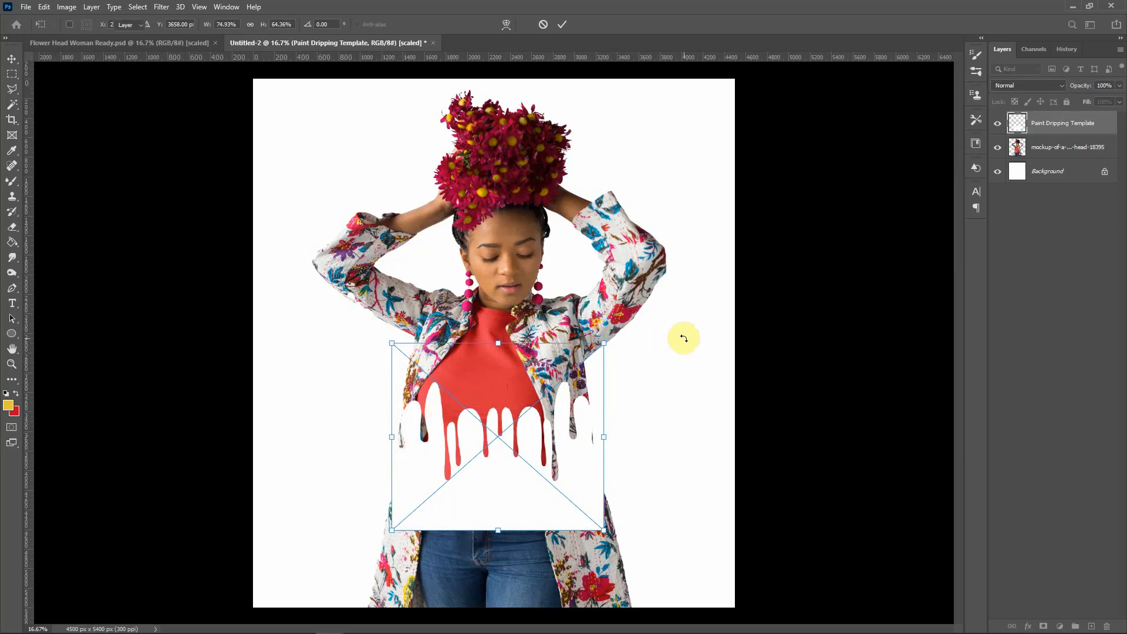
{"action": "key", "text": "Return"}
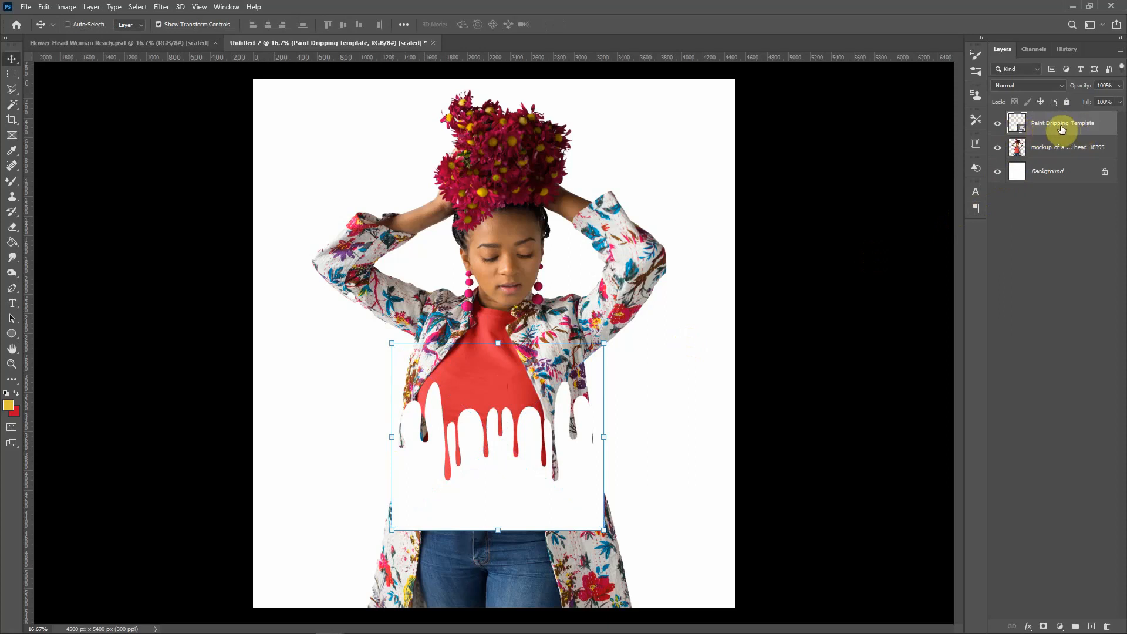
Cut the Paint Dripping Template's shape out of the woman's layer, deselect, and hide the template layer.
{"action": "key", "text": "ctrl"}
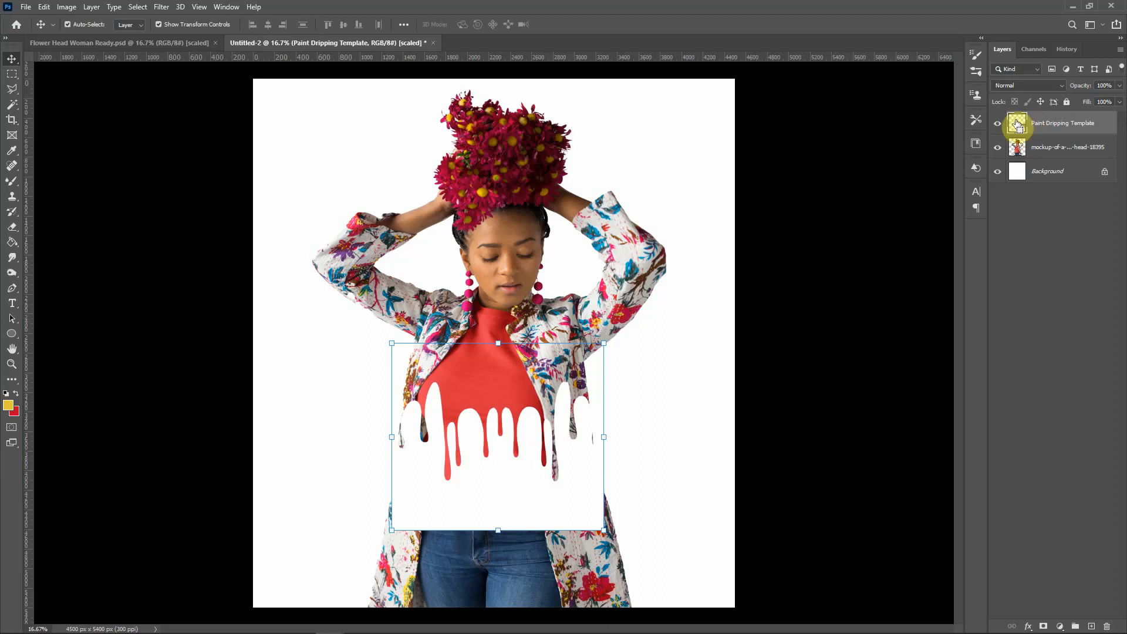
{"action": "left_click", "coordinate": [1019, 126], "text": "ctrl"}
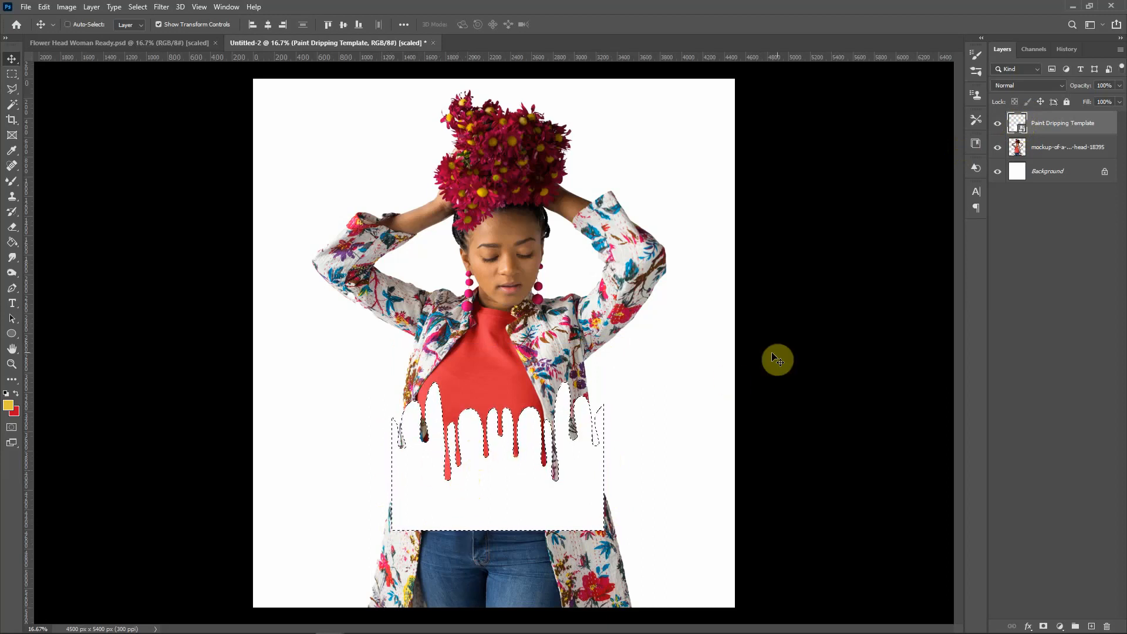
{"action": "left_click", "coordinate": [1051, 153]}
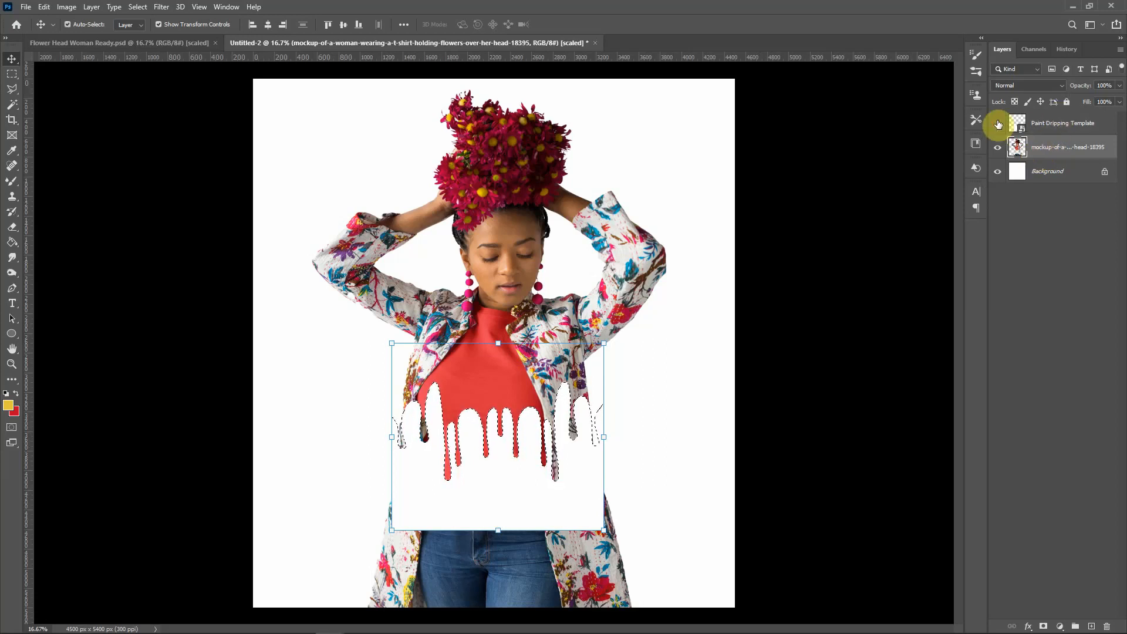
{"action": "key", "text": "ctrl+d"}
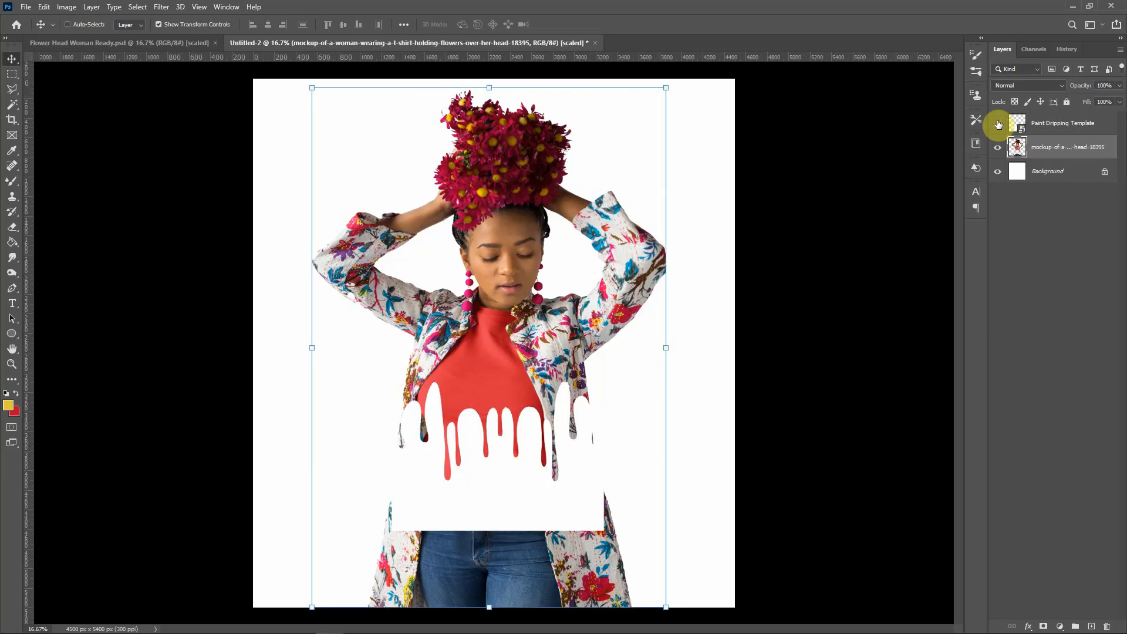
{"action": "left_click", "coordinate": [998, 123]}
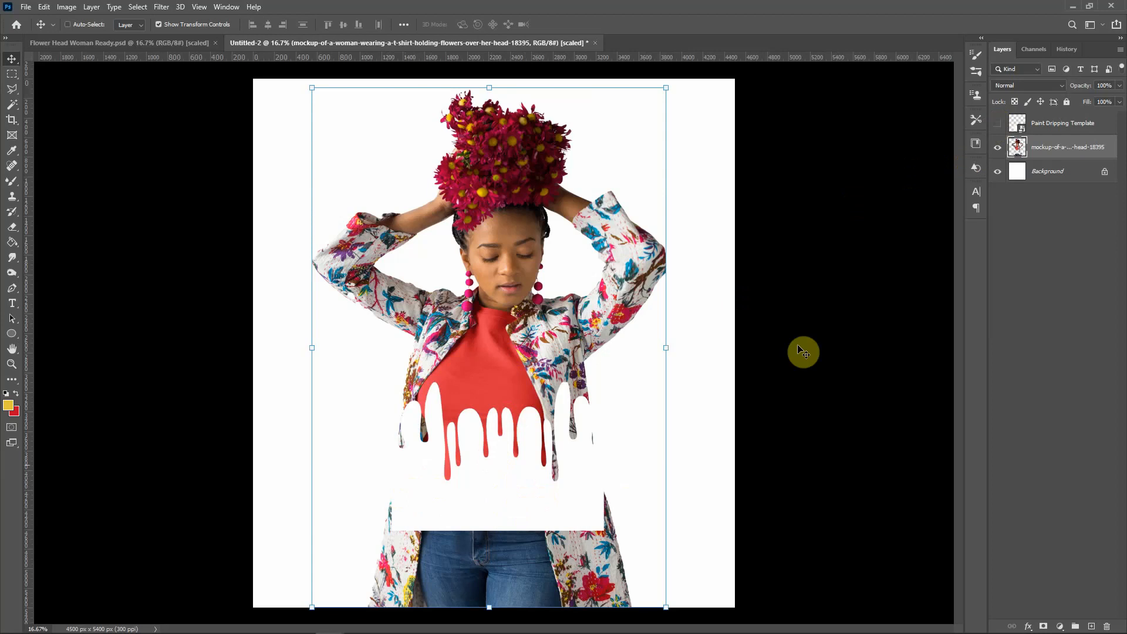
With the Background layer temporarily hidden, erase the remaining lower body and stray slivers around the drips using a 900 px Eraser.
{"action": "left_click", "coordinate": [998, 171]}
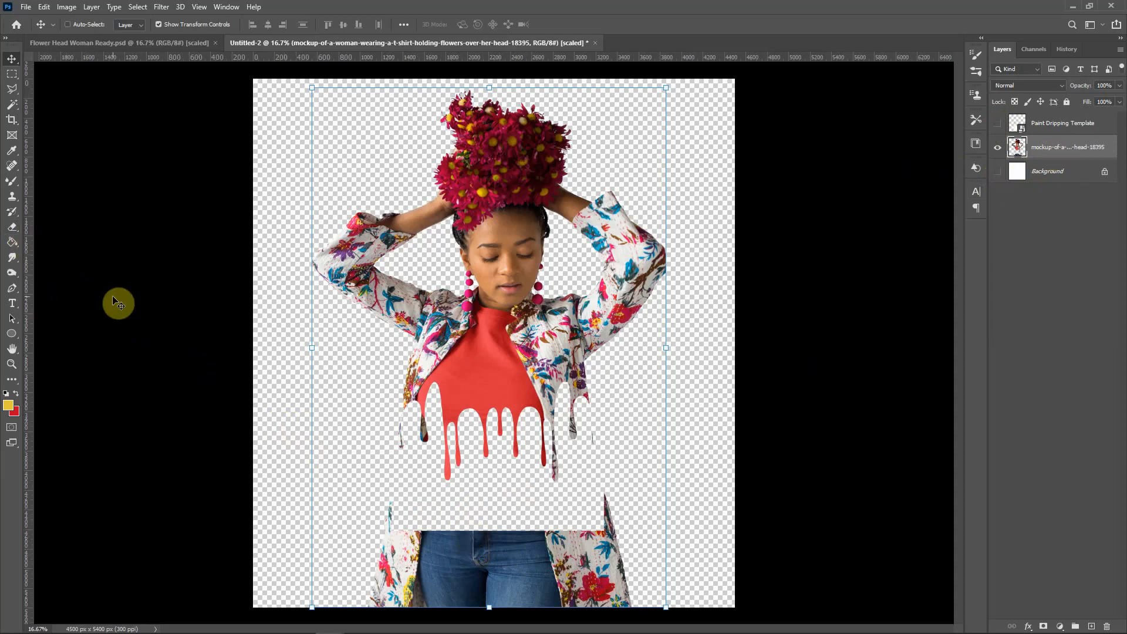
{"action": "key", "text": "e"}
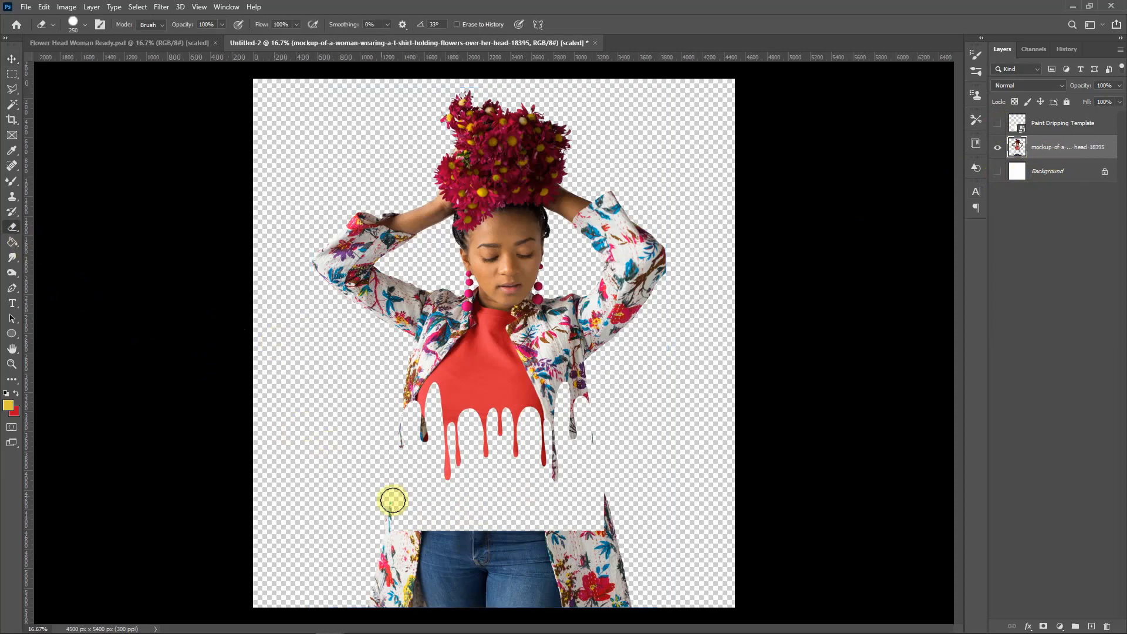
{"action": "key", "text": "bracketright"}
{"action": "key", "text": "bracketright"}
{"action": "key", "text": "bracketright"}
{"action": "key", "text": "bracketright"}
{"action": "key", "text": "bracketright"}
{"action": "key", "text": "bracketright"}
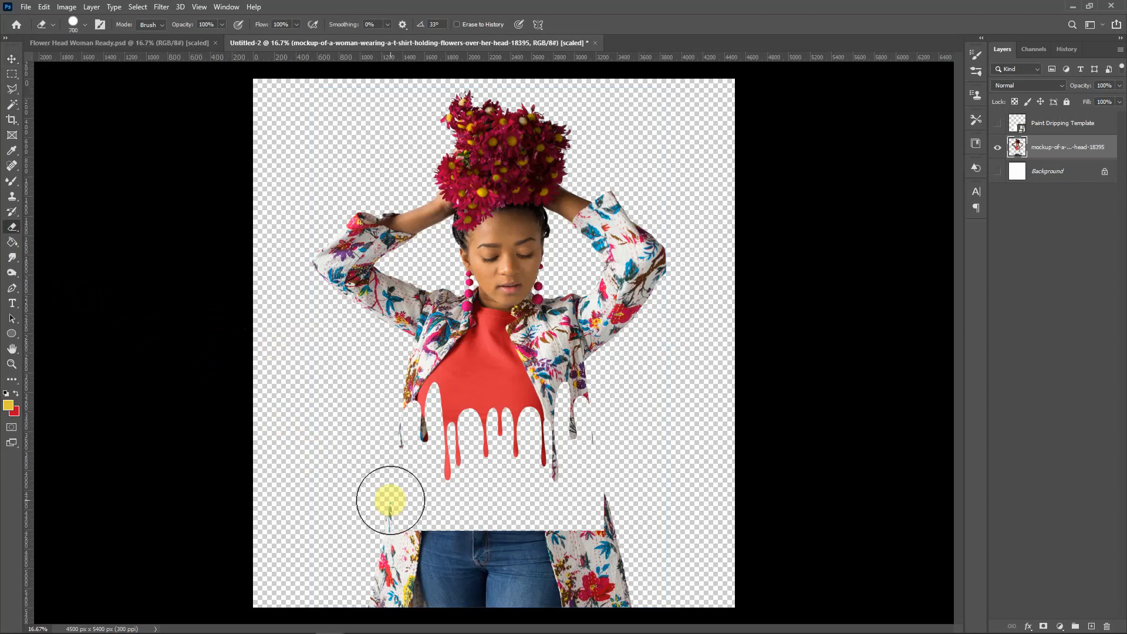
{"action": "key", "text": "bracketright"}
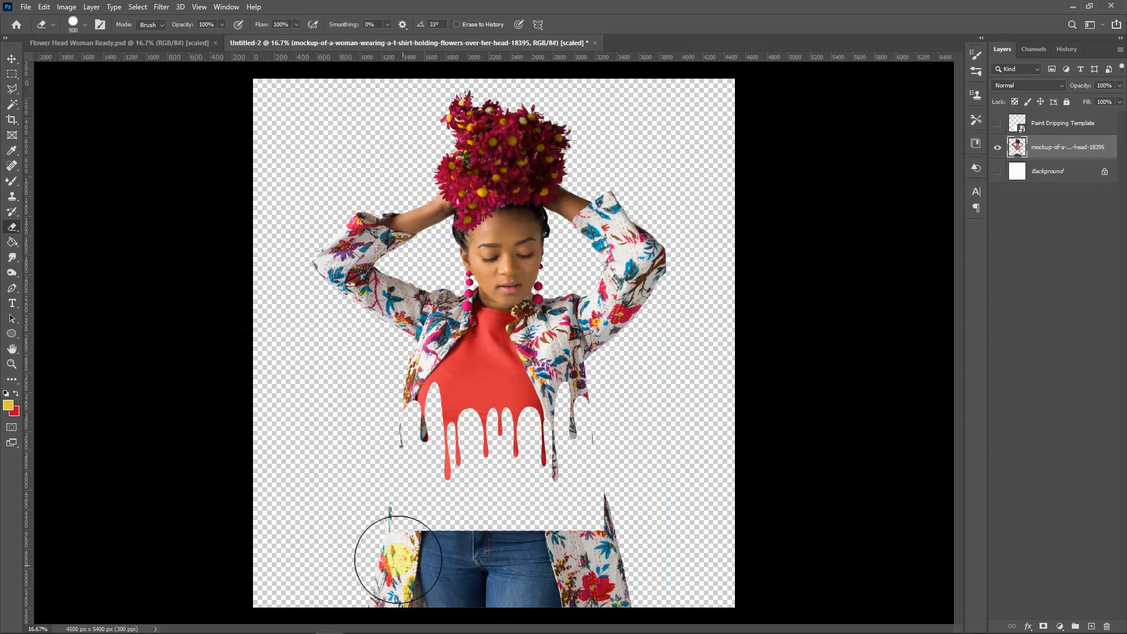
{"action": "mouse_move", "coordinate": [378, 519]}
{"action": "left_mouse_down"}
{"action": "mouse_move", "coordinate": [389, 580]}
{"action": "mouse_move", "coordinate": [462, 579]}
{"action": "mouse_move", "coordinate": [413, 552]}
{"action": "mouse_move", "coordinate": [464, 552]}
{"action": "mouse_move", "coordinate": [538, 564]}
{"action": "mouse_move", "coordinate": [492, 605]}
{"action": "mouse_move", "coordinate": [588, 599]}
{"action": "mouse_move", "coordinate": [579, 555]}
{"action": "mouse_move", "coordinate": [604, 529]}
{"action": "mouse_move", "coordinate": [620, 555]}
{"action": "mouse_move", "coordinate": [622, 455]}
{"action": "left_mouse_up"}
{"action": "mouse_move", "coordinate": [432, 577]}
{"action": "left_mouse_down"}
{"action": "mouse_move", "coordinate": [259, 562]}
{"action": "mouse_move", "coordinate": [289, 546]}
{"action": "mouse_move", "coordinate": [314, 506]}
{"action": "mouse_move", "coordinate": [329, 510]}
{"action": "mouse_move", "coordinate": [371, 439]}
{"action": "left_mouse_up"}
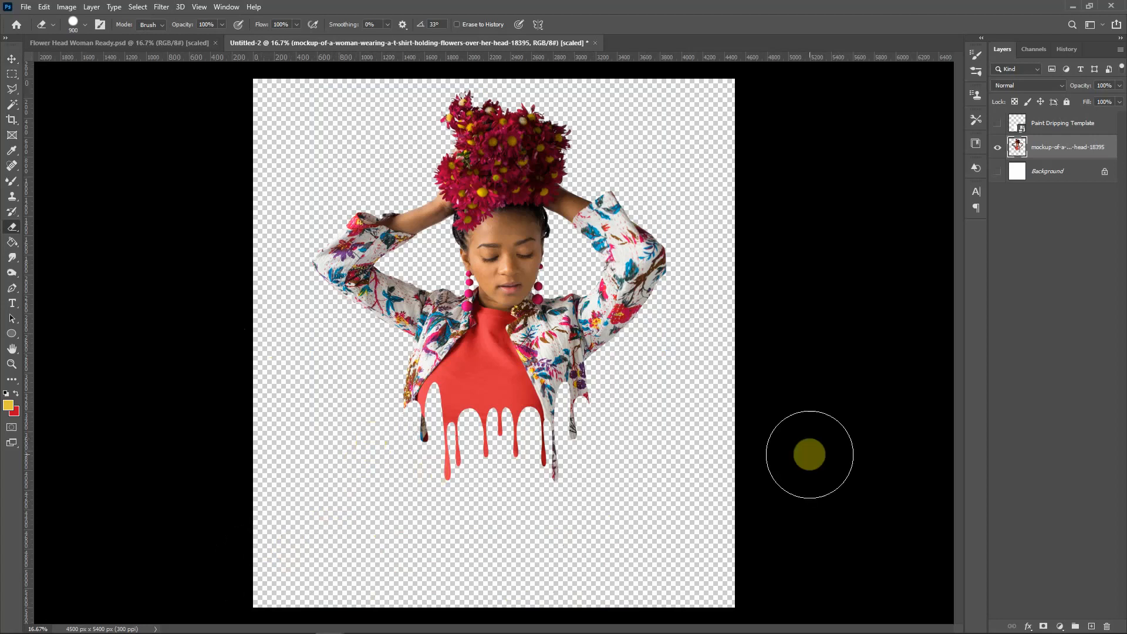
{"action": "left_click", "coordinate": [998, 173]}
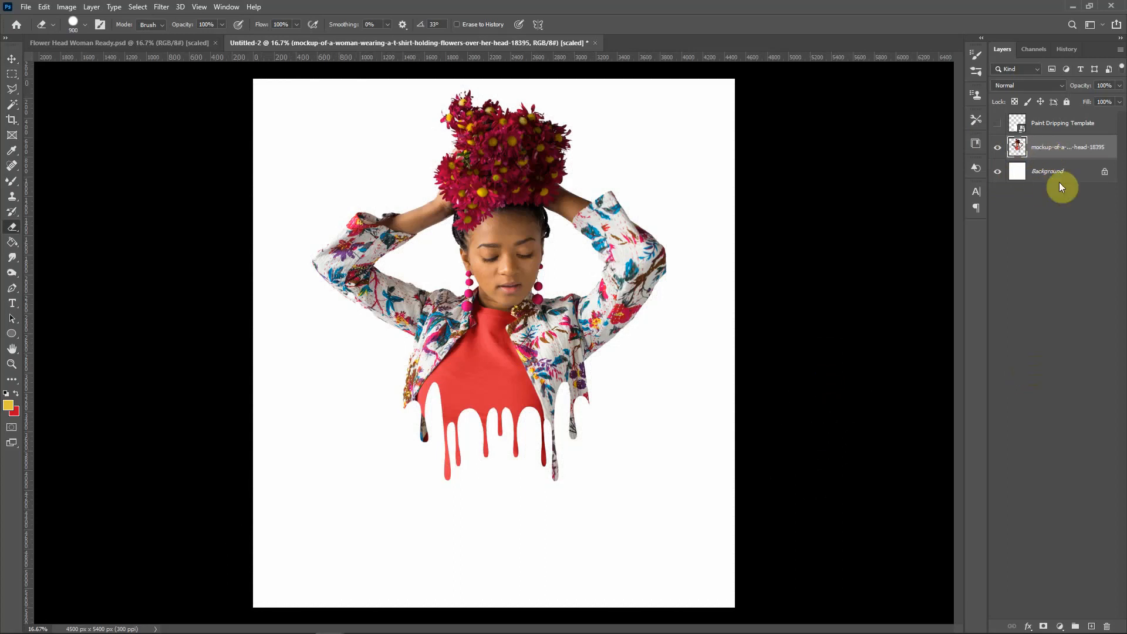
Apply a black Drop Shadow to the woman's layer with Linear Burn, 100% opacity, 90° angle, 15 px distance and 0 px size.
{"action": "right_click", "coordinate": [1051, 152]}
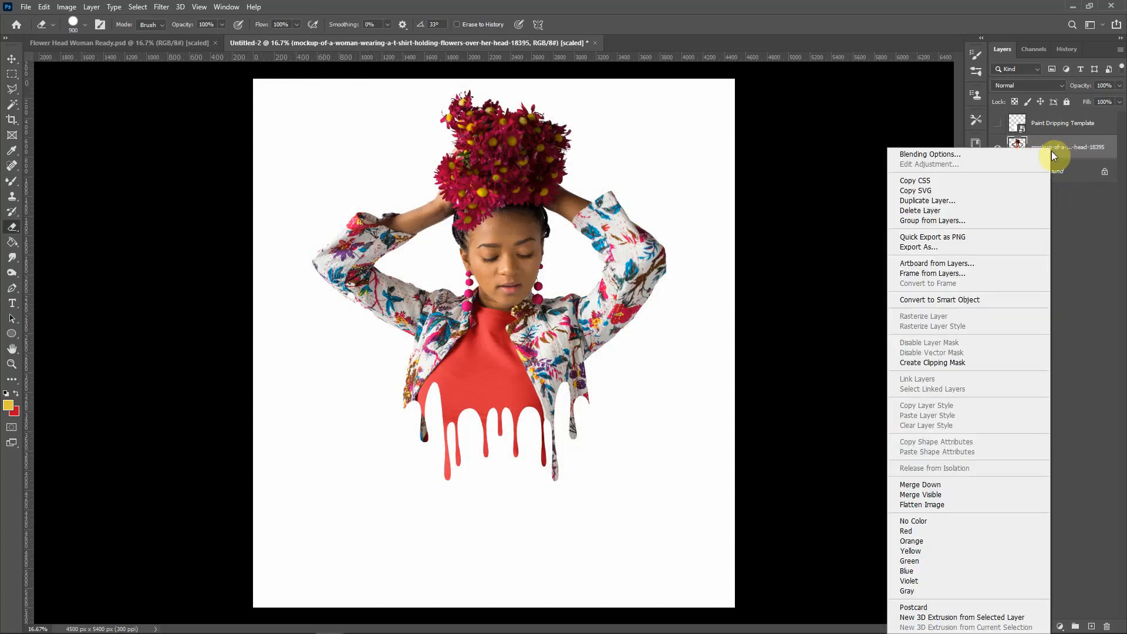
{"action": "left_click", "coordinate": [941, 154]}
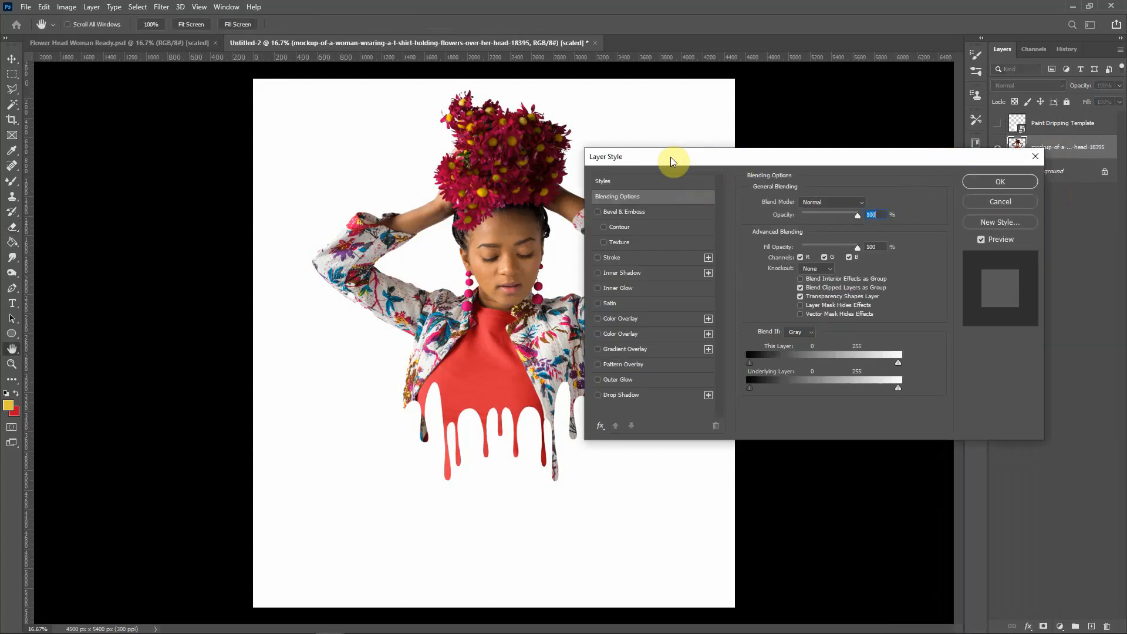
{"action": "left_click", "coordinate": [617, 396]}
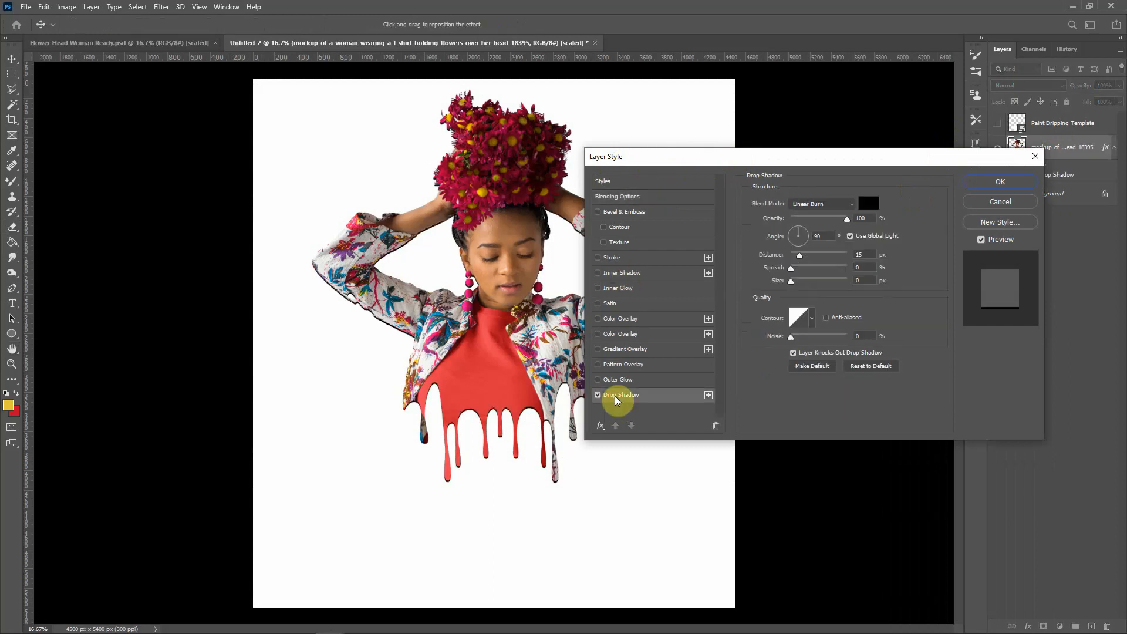
{"action": "left_click_drag", "start_coordinate": [931, 160], "coordinate": [769, 238]}
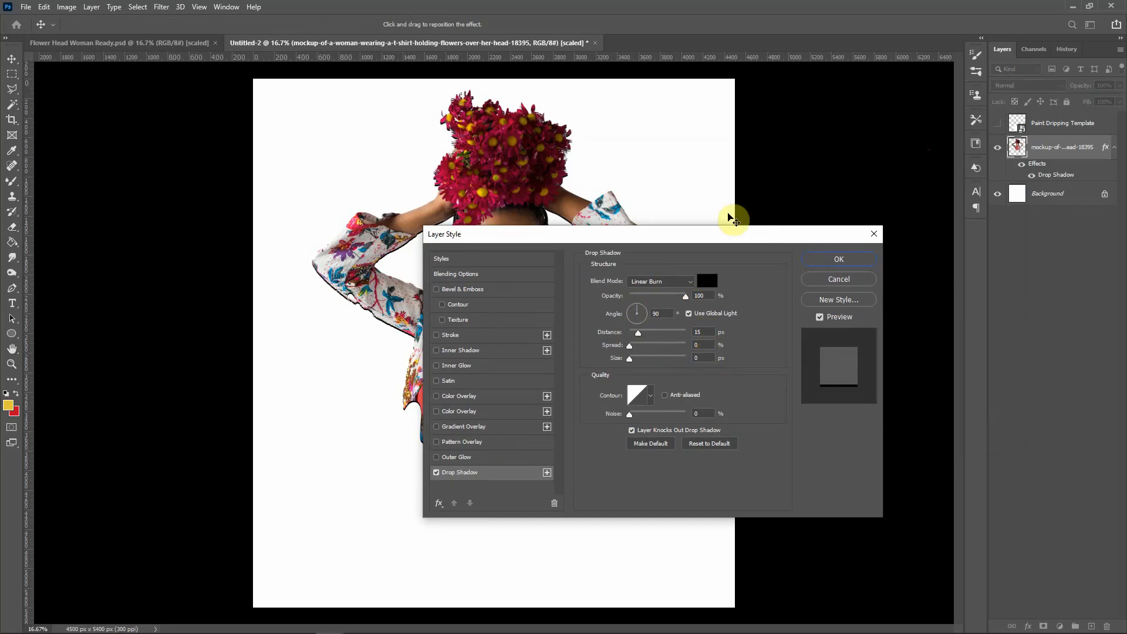
{"action": "left_click_drag", "start_coordinate": [712, 233], "coordinate": [886, 81]}
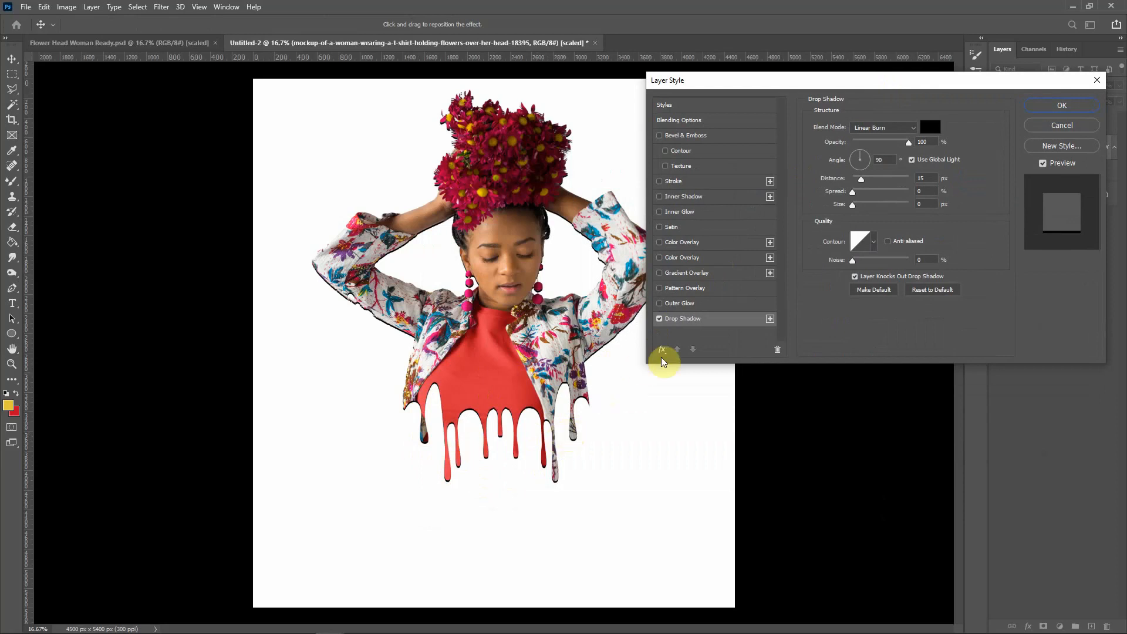
{"action": "left_click", "coordinate": [1056, 108]}
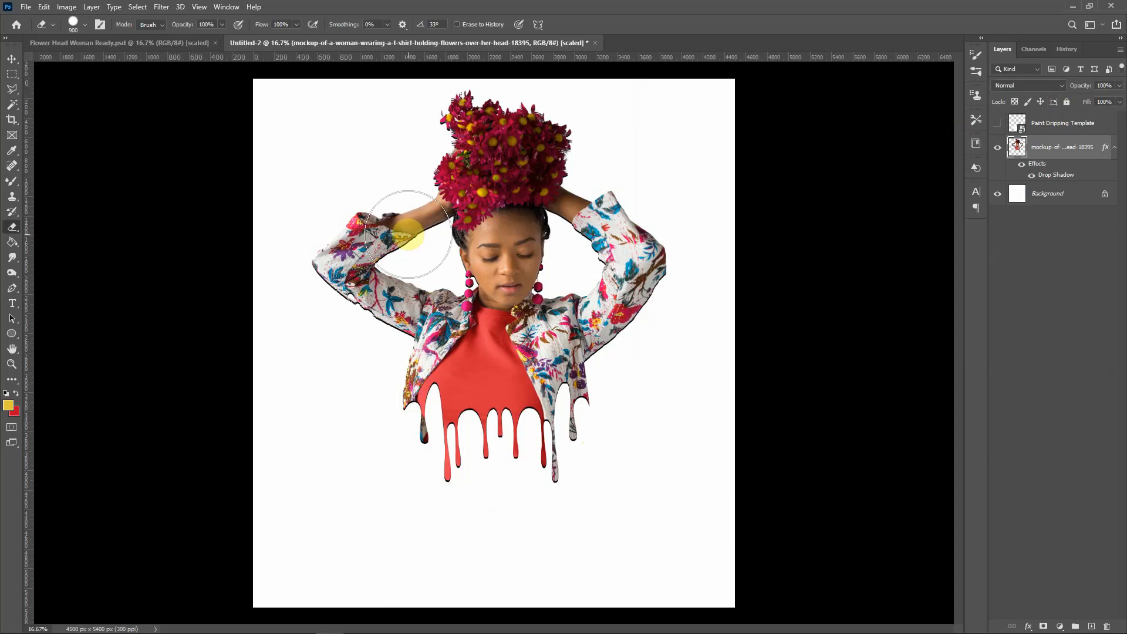
Duplicate the woman's layer and hide the layer effects on the copy.
{"action": "key", "text": "v"}
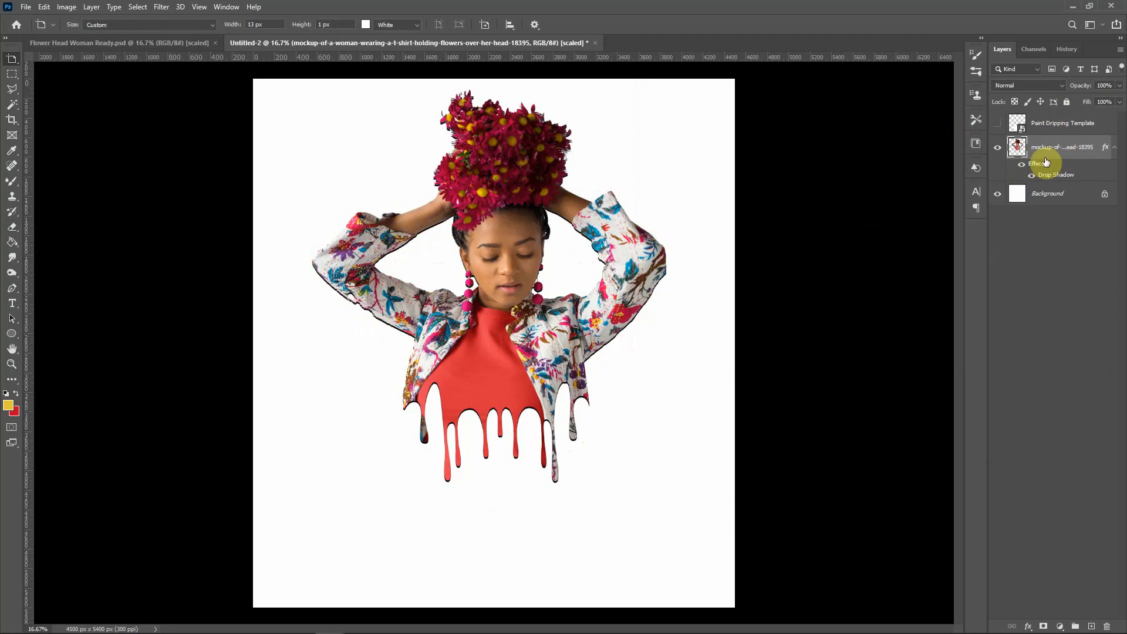
{"action": "key", "text": "ctrl+j"}
{"action": "key", "text": "v"}
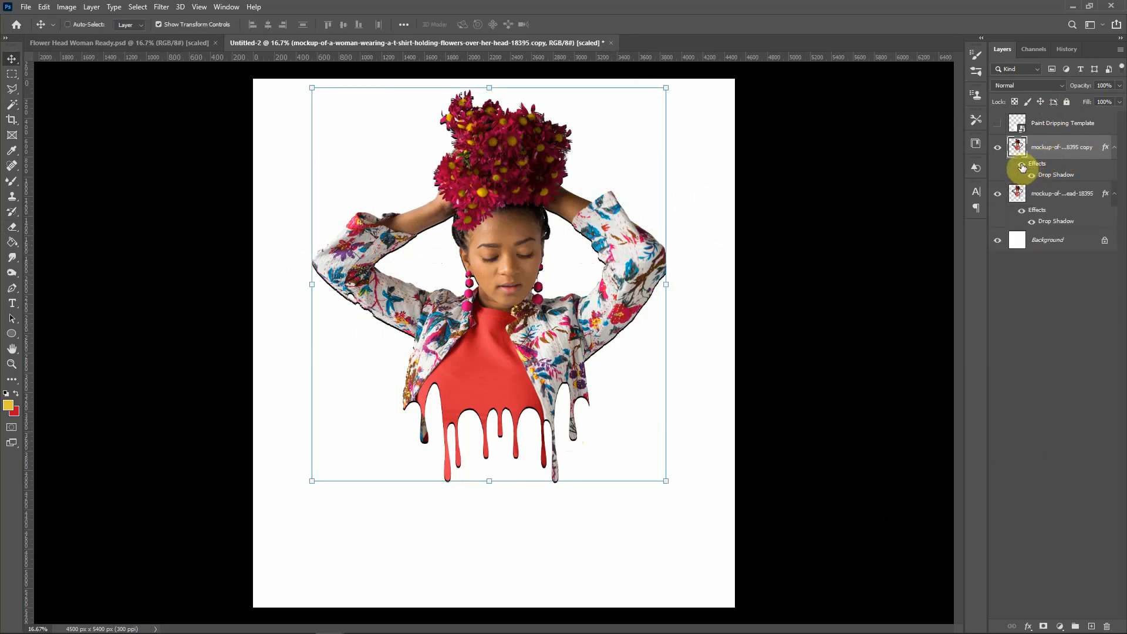
Add a layer mask to the original woman layer and paint it black over the arms and upper body with an 1100 px brush, sparing the drips.
{"action": "left_click", "coordinate": [1047, 195]}
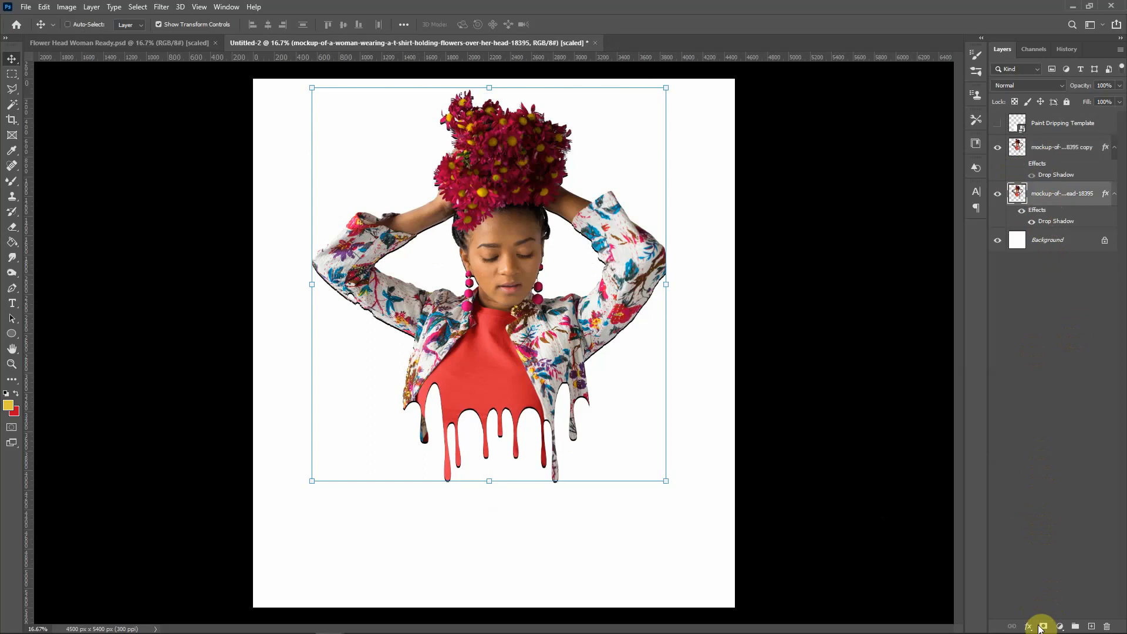
{"action": "left_click", "coordinate": [1043, 627]}
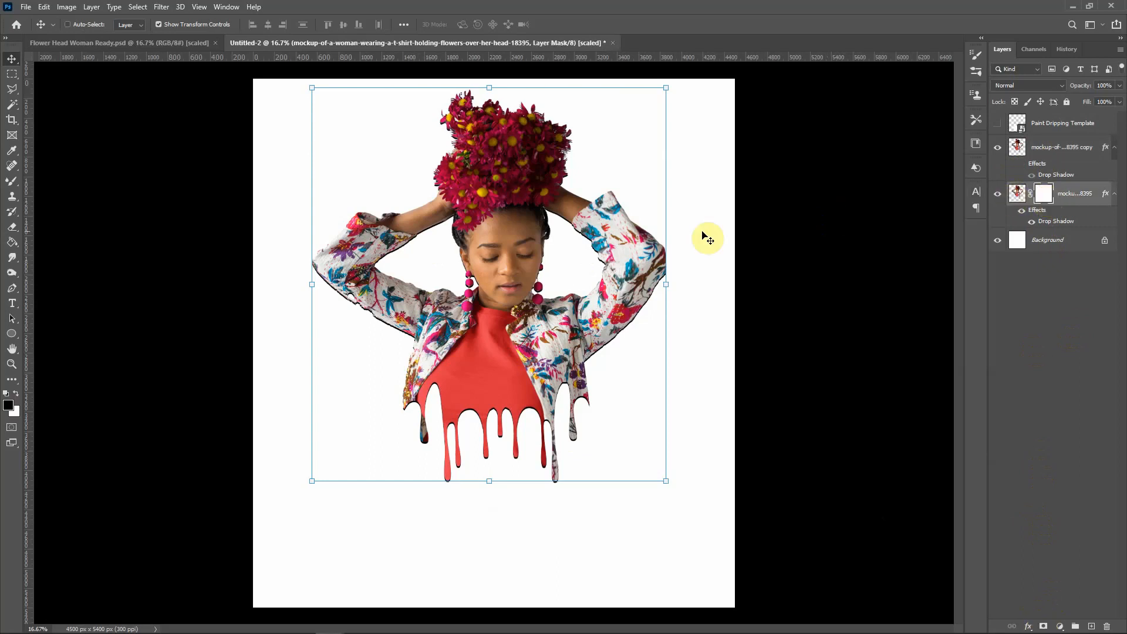
{"action": "key", "text": "b"}
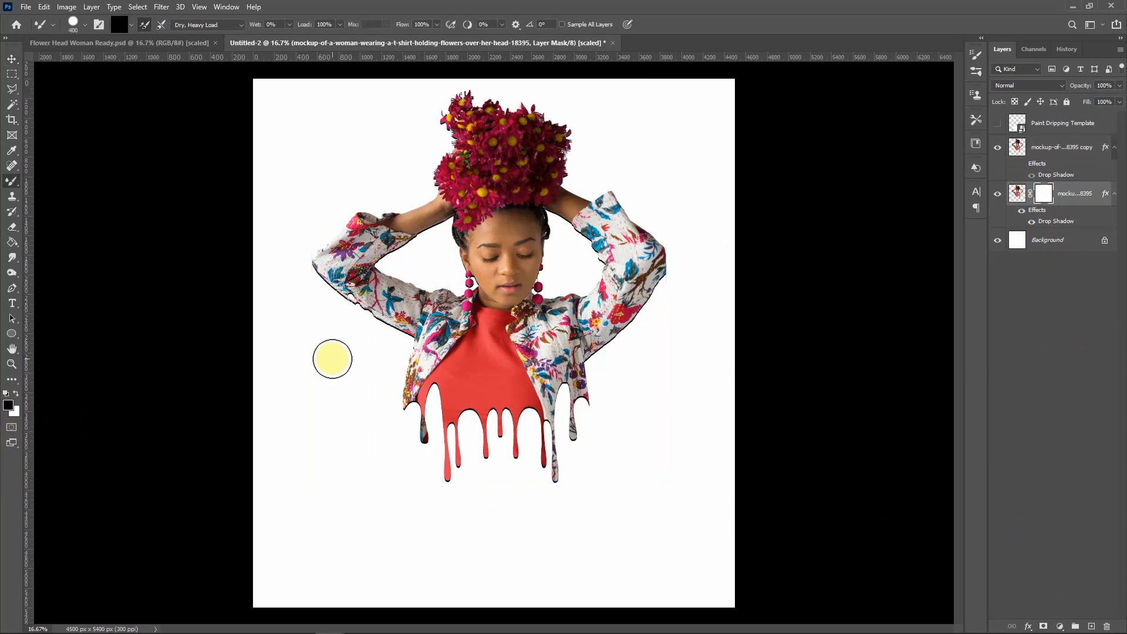
{"action": "key", "text": "bracketright"}
{"action": "key", "text": "bracketright"}
{"action": "key", "text": "bracketright"}
{"action": "key", "text": "bracketright"}
{"action": "key", "text": "bracketright"}
{"action": "key", "text": "bracketright"}
{"action": "key", "text": "bracketright"}
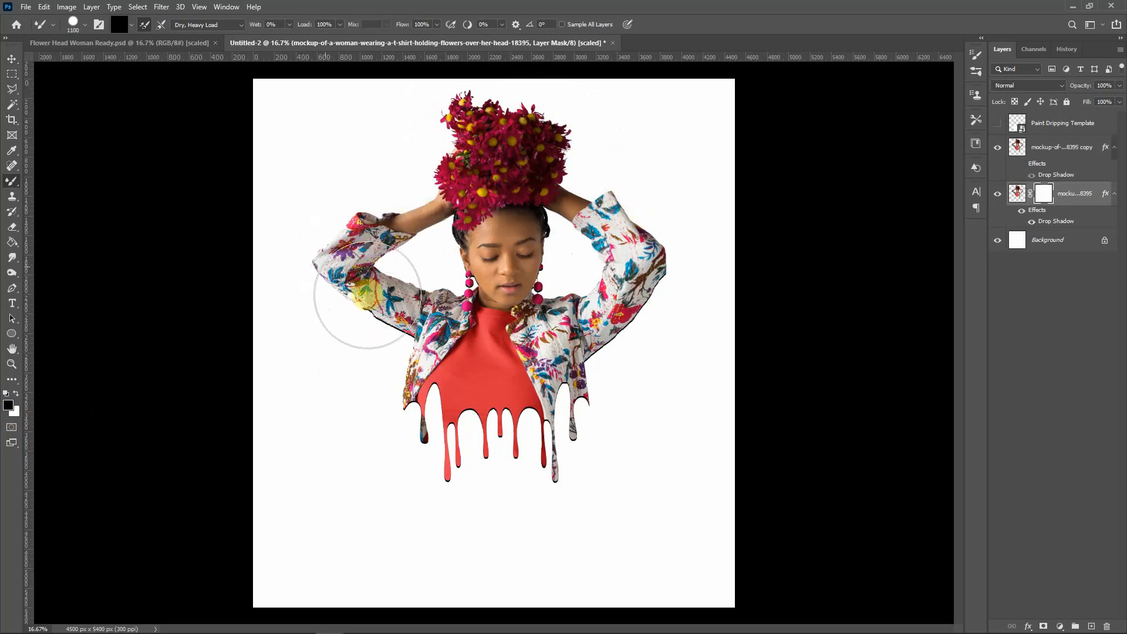
{"action": "mouse_move", "coordinate": [376, 317]}
{"action": "left_mouse_down"}
{"action": "mouse_move", "coordinate": [529, 189]}
{"action": "mouse_move", "coordinate": [570, 233]}
{"action": "mouse_move", "coordinate": [612, 329]}
{"action": "mouse_move", "coordinate": [644, 291]}
{"action": "mouse_move", "coordinate": [669, 252]}
{"action": "mouse_move", "coordinate": [637, 243]}
{"action": "mouse_move", "coordinate": [578, 186]}
{"action": "mouse_move", "coordinate": [561, 252]}
{"action": "mouse_move", "coordinate": [481, 278]}
{"action": "mouse_move", "coordinate": [492, 185]}
{"action": "mouse_move", "coordinate": [475, 140]}
{"action": "mouse_move", "coordinate": [519, 123]}
{"action": "mouse_move", "coordinate": [555, 147]}
{"action": "mouse_move", "coordinate": [418, 209]}
{"action": "mouse_move", "coordinate": [371, 256]}
{"action": "mouse_move", "coordinate": [340, 265]}
{"action": "mouse_move", "coordinate": [438, 306]}
{"action": "mouse_move", "coordinate": [589, 316]}
{"action": "mouse_move", "coordinate": [642, 258]}
{"action": "mouse_move", "coordinate": [567, 166]}
{"action": "mouse_move", "coordinate": [494, 135]}
{"action": "mouse_move", "coordinate": [468, 189]}
{"action": "mouse_move", "coordinate": [788, 229]}
{"action": "mouse_move", "coordinate": [716, 403]}
{"action": "mouse_move", "coordinate": [610, 471]}
{"action": "mouse_move", "coordinate": [585, 412]}
{"action": "mouse_move", "coordinate": [432, 431]}
{"action": "mouse_move", "coordinate": [415, 456]}
{"action": "left_mouse_up"}
{"action": "key", "text": "v"}
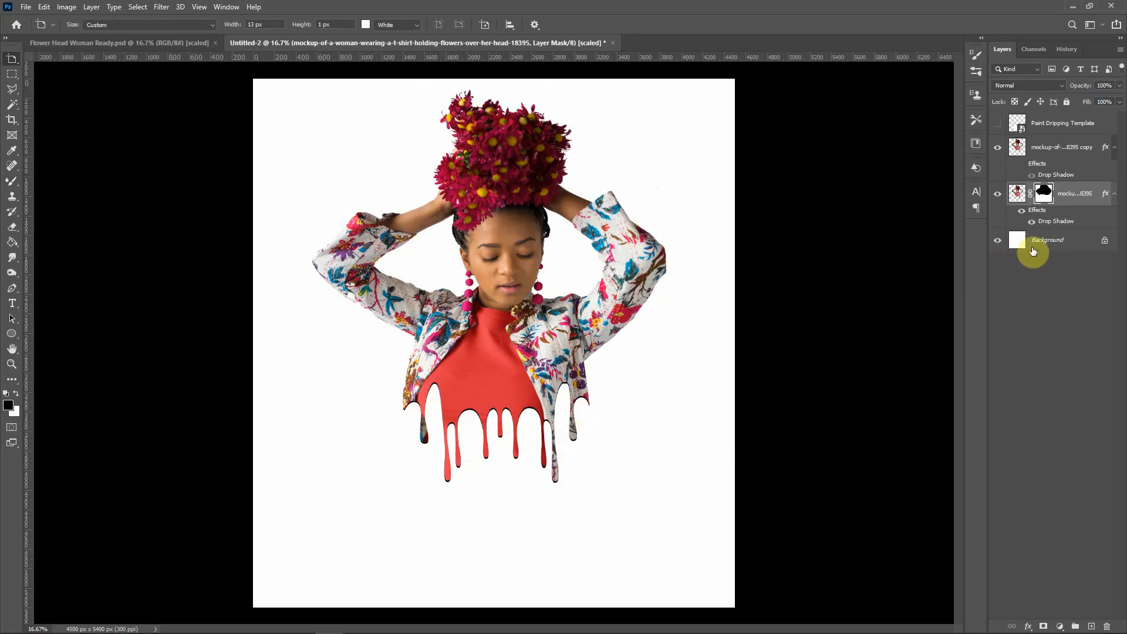
Unlock the white Background layer and add a linear Gradient Overlay at 90° and 100% scale to it.
{"action": "left_click", "coordinate": [1105, 241]}
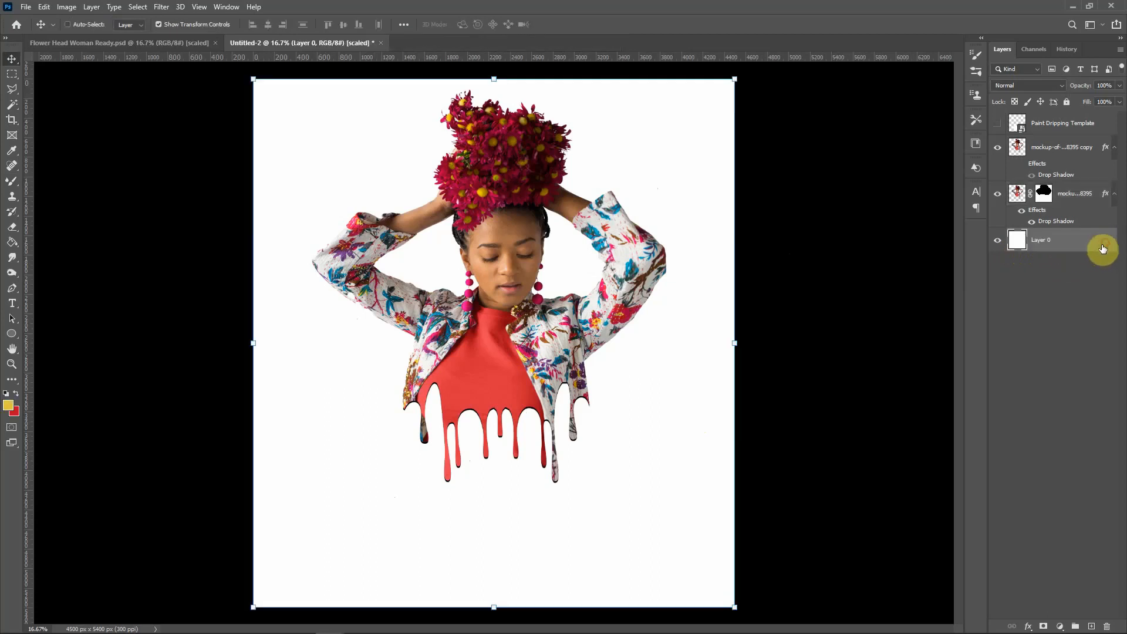
{"action": "right_click", "coordinate": [1061, 242]}
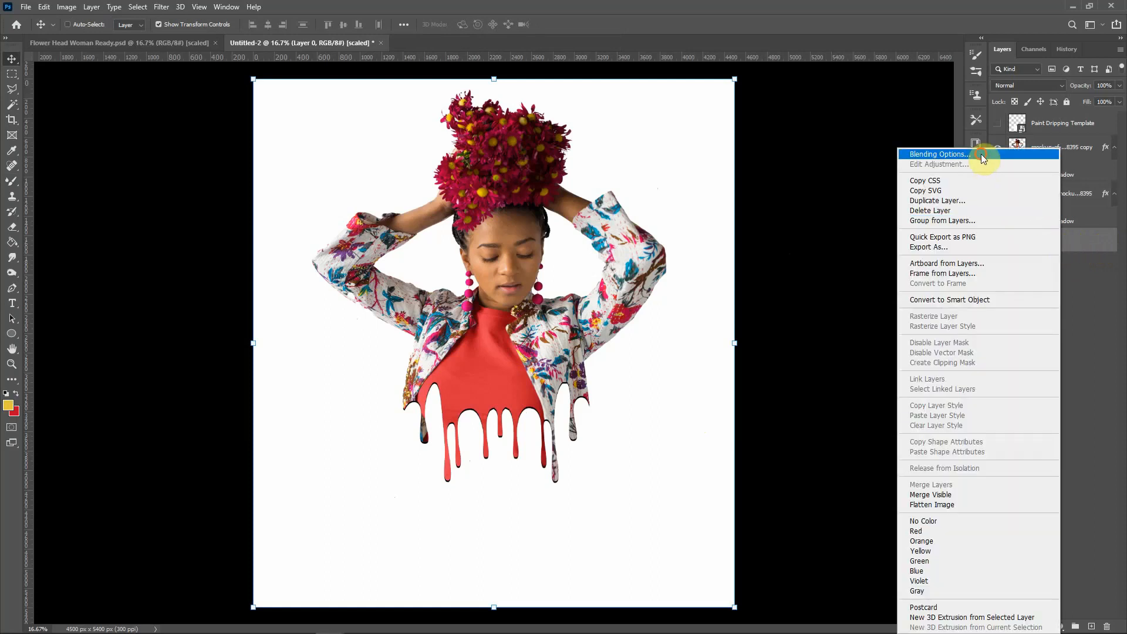
{"action": "key", "text": "Escape"}
{"action": "double_click", "coordinate": [1080, 240]}
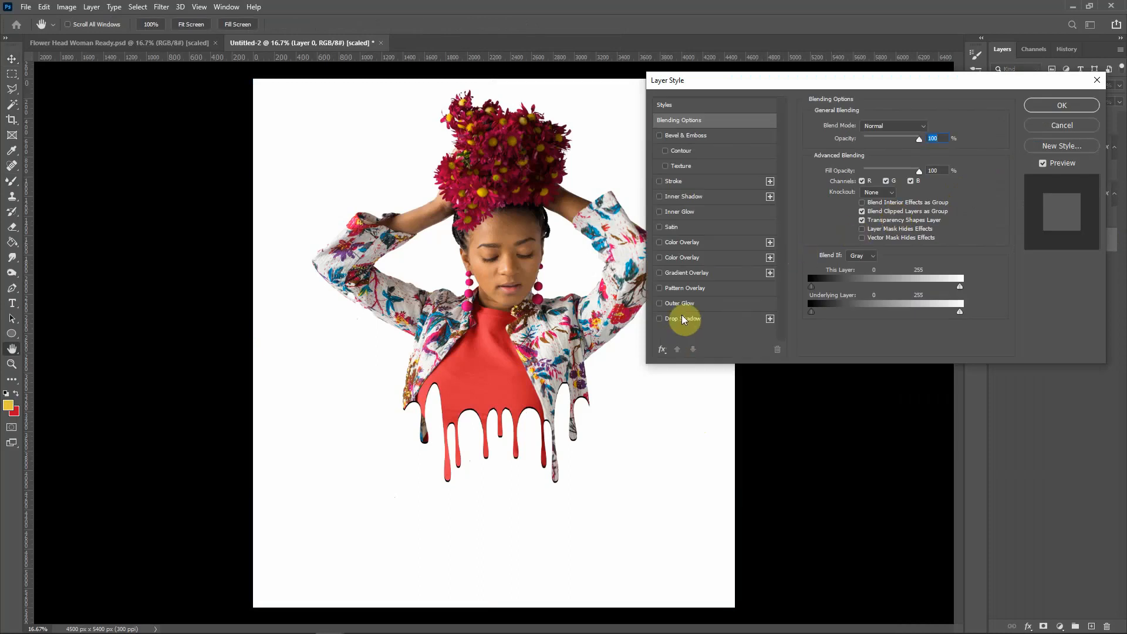
{"action": "left_click", "coordinate": [678, 273]}
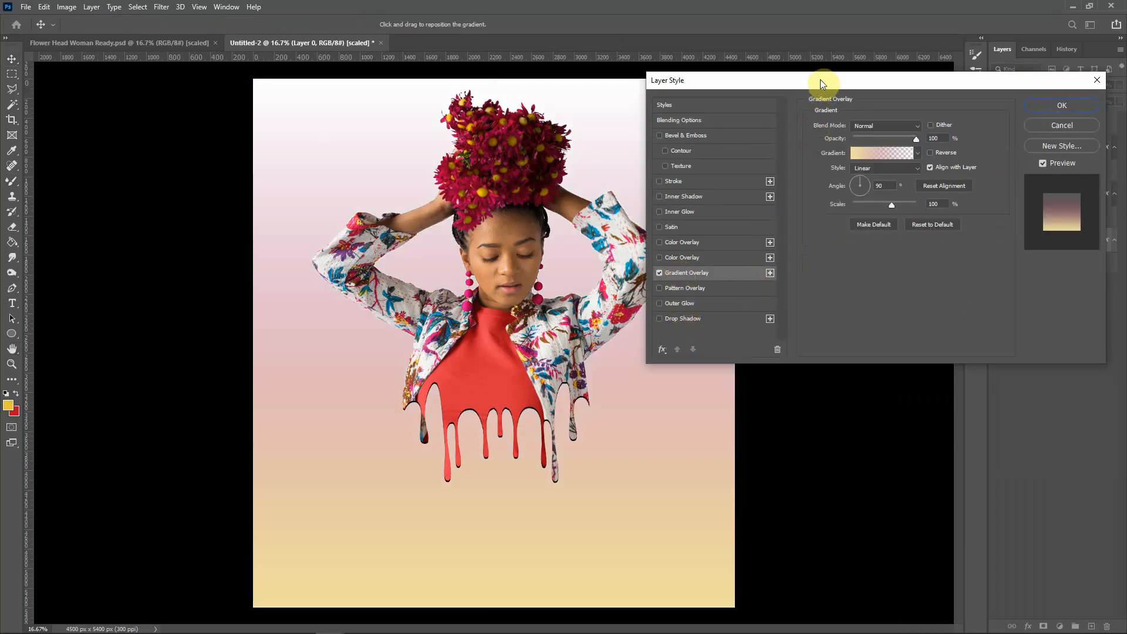
{"action": "left_click_drag", "start_coordinate": [820, 79], "coordinate": [899, 82]}
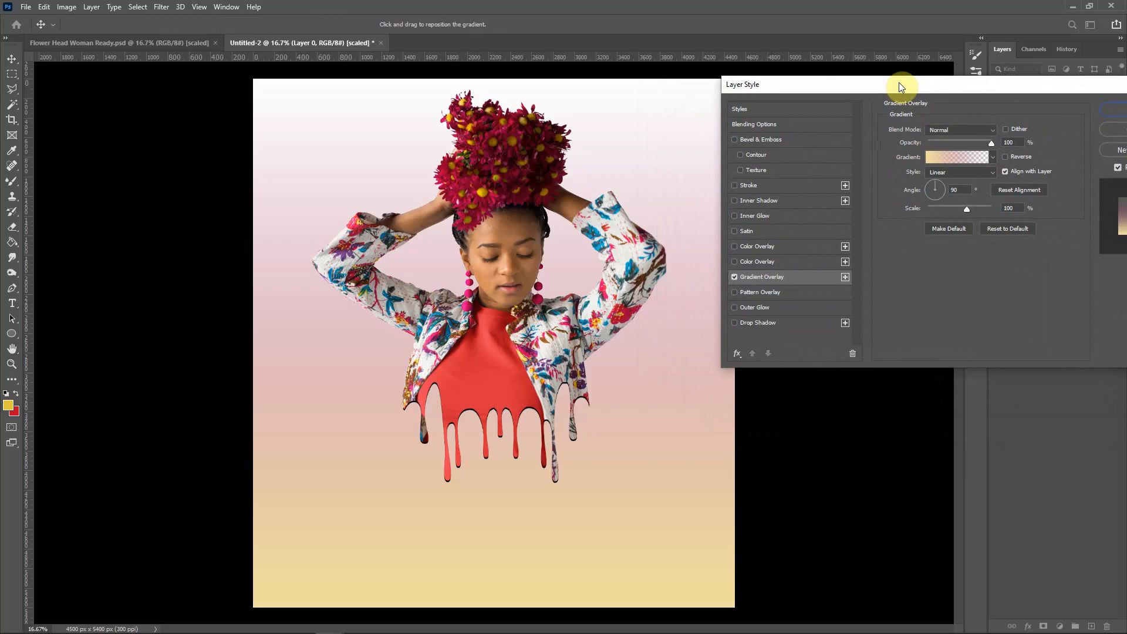
Inspect the pale yellow and magenta colour stops in the Gradient Editor and apply the Gradient Overlay to the background.
{"action": "left_click", "coordinate": [945, 157]}
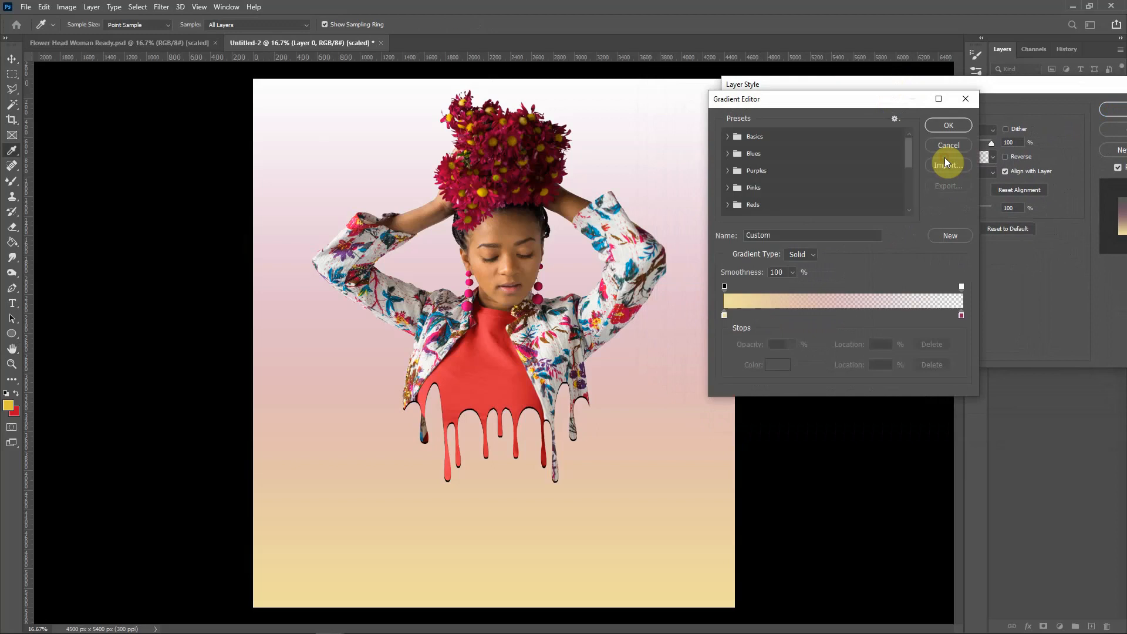
{"action": "left_click", "coordinate": [724, 317]}
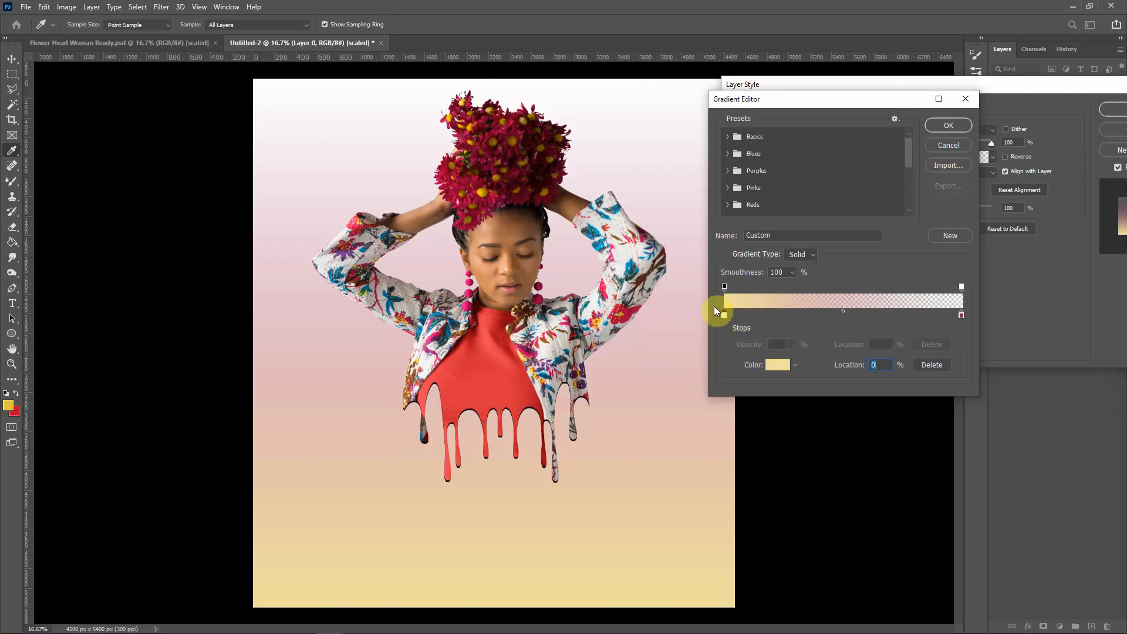
{"action": "left_click", "coordinate": [600, 319]}
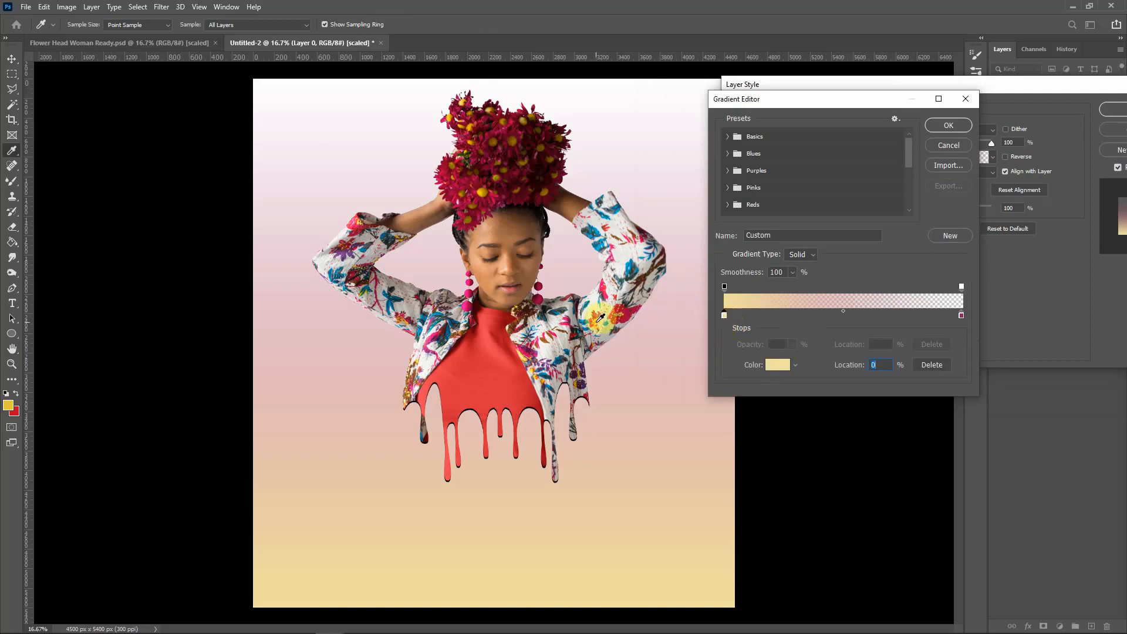
{"action": "left_click", "coordinate": [523, 355]}
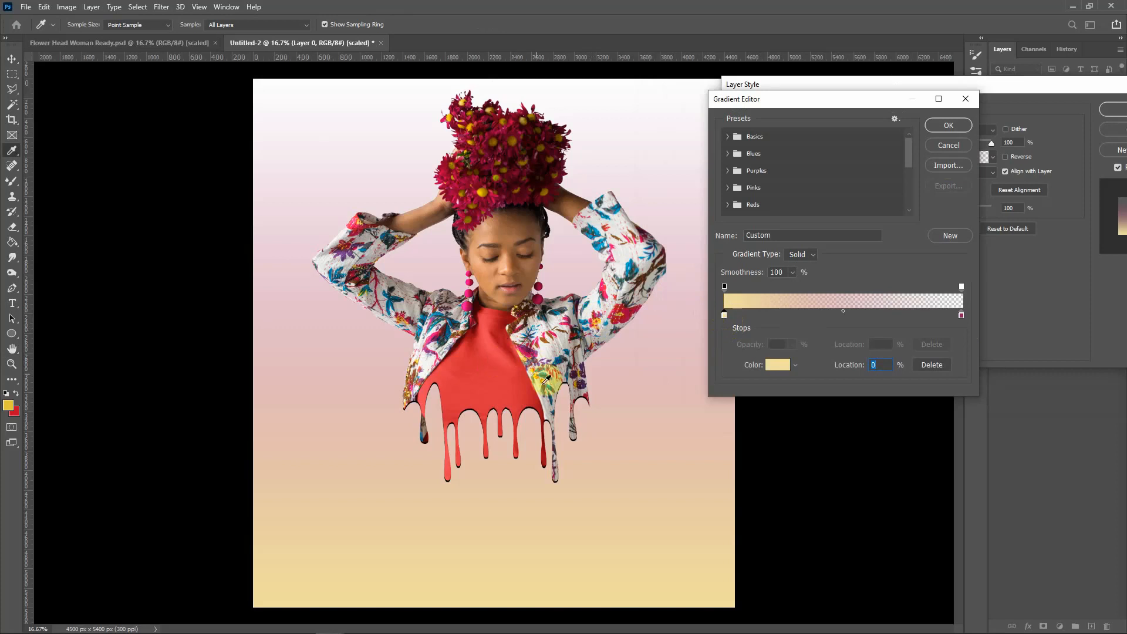
{"action": "left_click", "coordinate": [961, 315]}
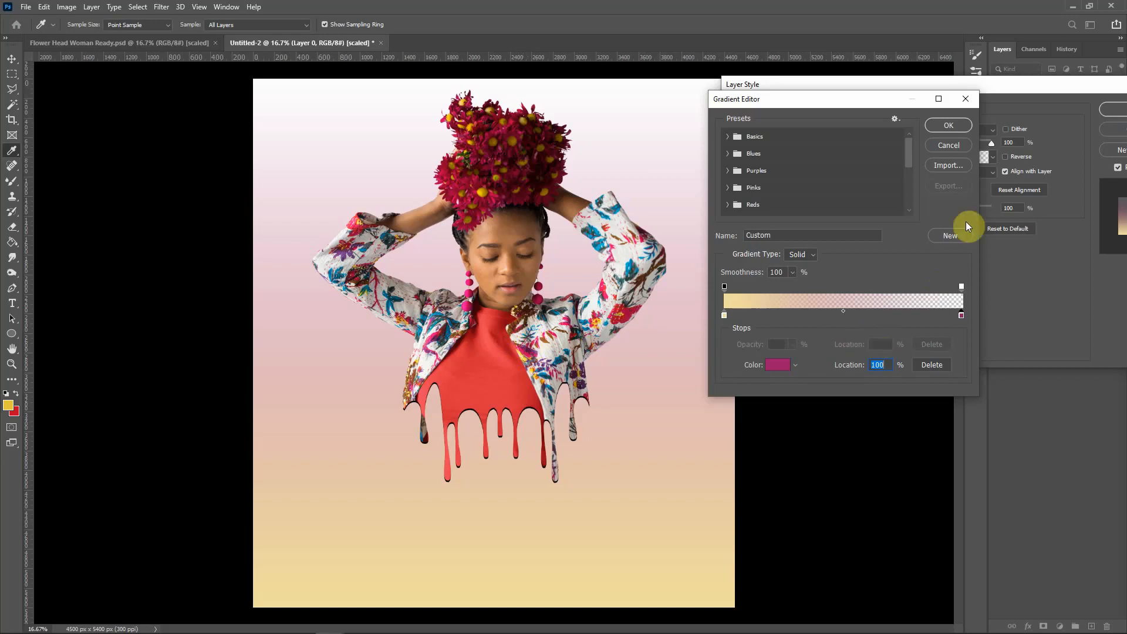
{"action": "left_click", "coordinate": [945, 127]}
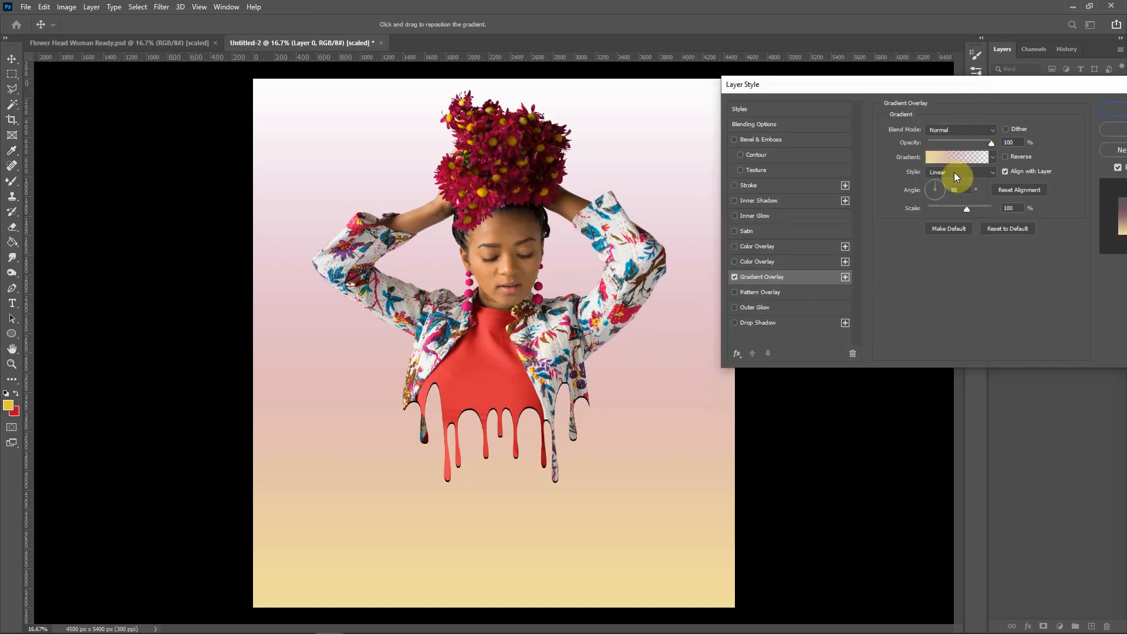
{"action": "left_click_drag", "start_coordinate": [984, 83], "coordinate": [807, 255]}
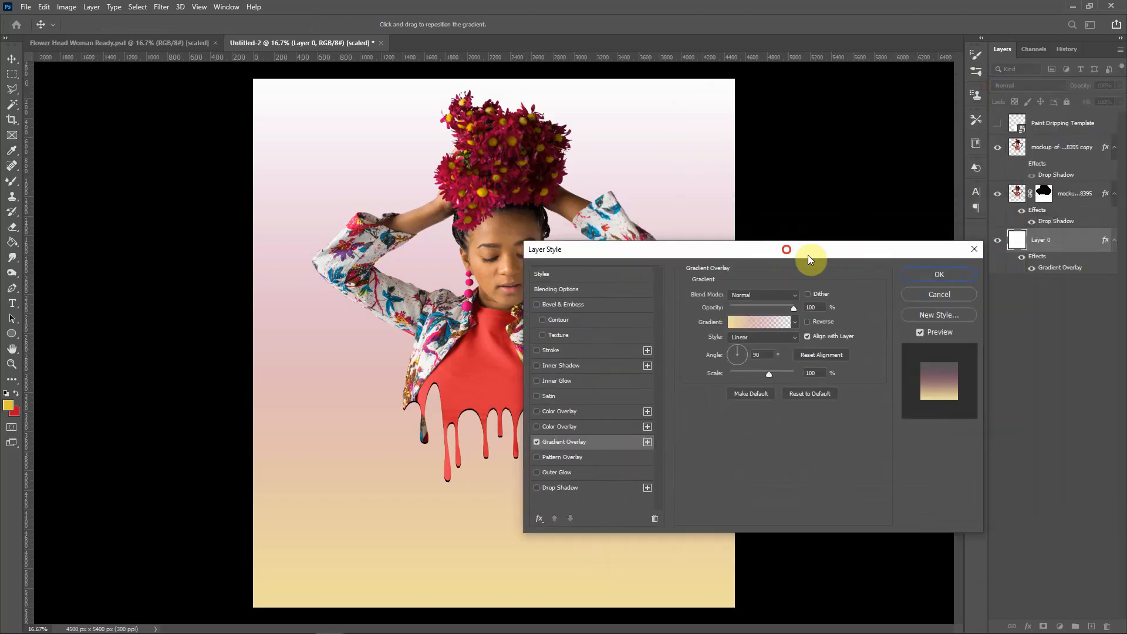
{"action": "left_click", "coordinate": [938, 275]}
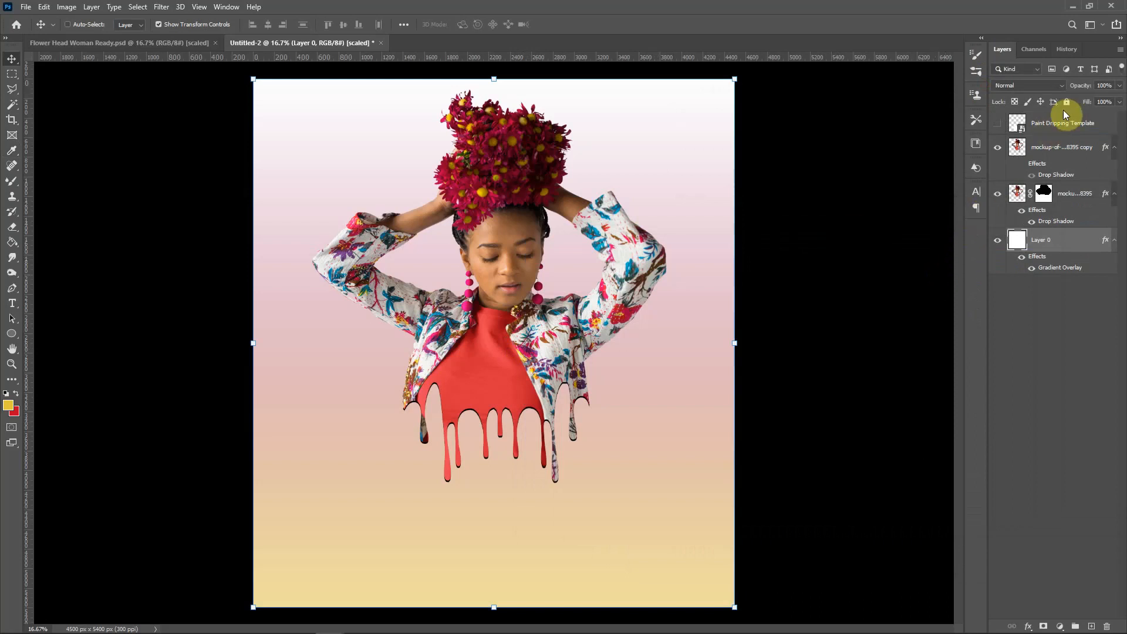
Select both woman layers and move them down together, closer to the vertical centre of the canvas.
{"action": "left_click", "coordinate": [1052, 149]}
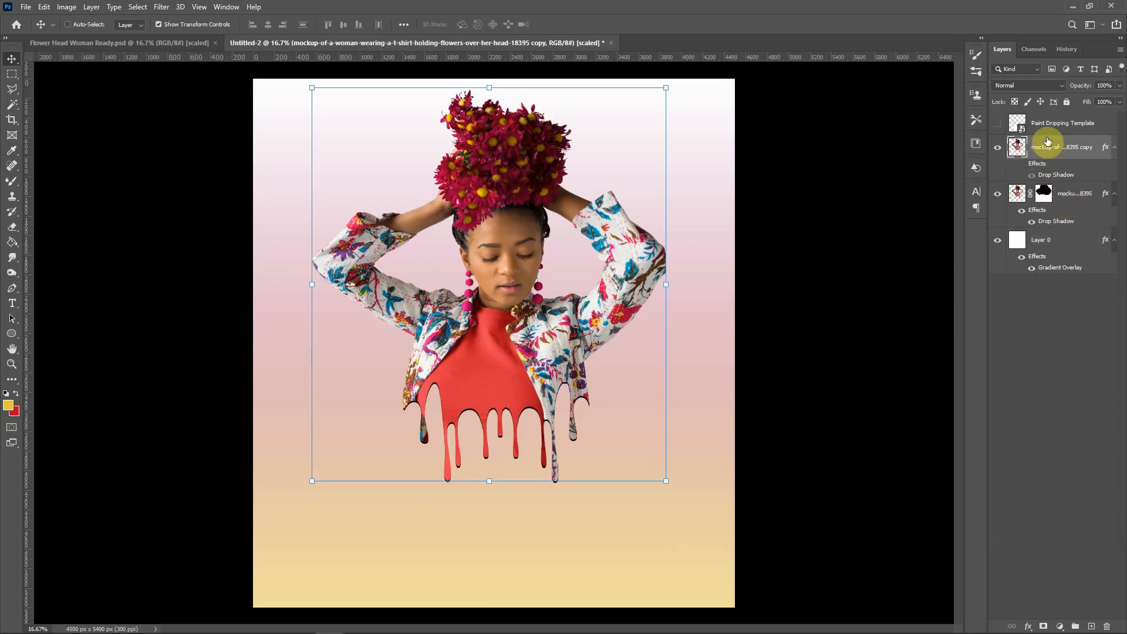
{"action": "left_click", "coordinate": [1070, 198], "text": "shift"}
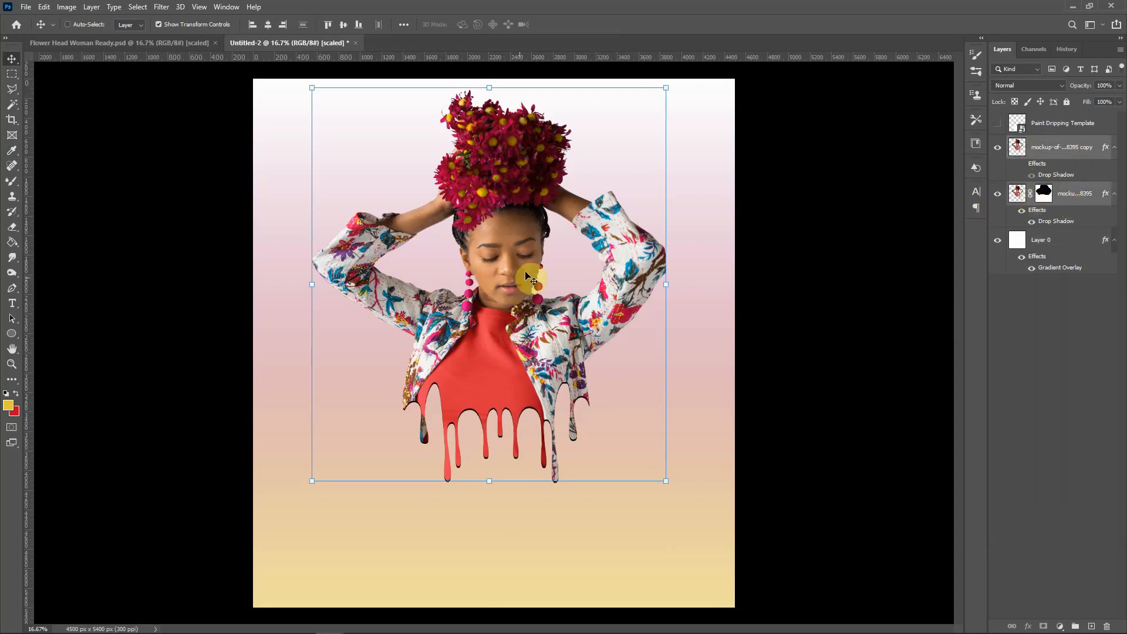
{"action": "left_click_drag", "start_coordinate": [520, 252], "coordinate": [518, 291]}
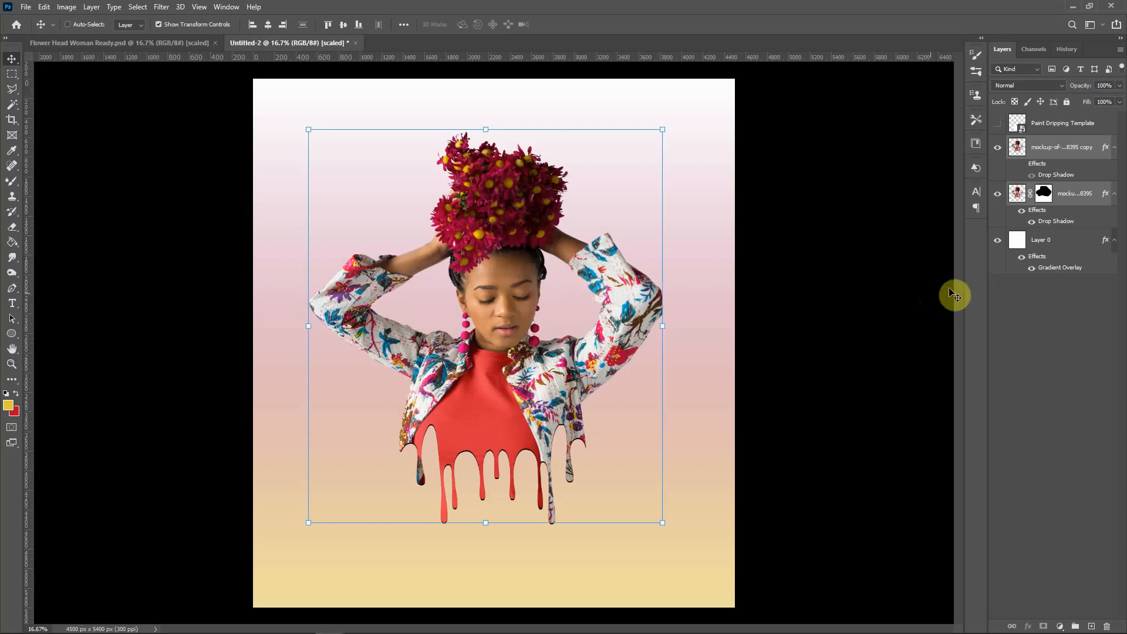
Add a new empty layer directly above the gradient background layer.
{"action": "left_click", "coordinate": [1040, 242]}
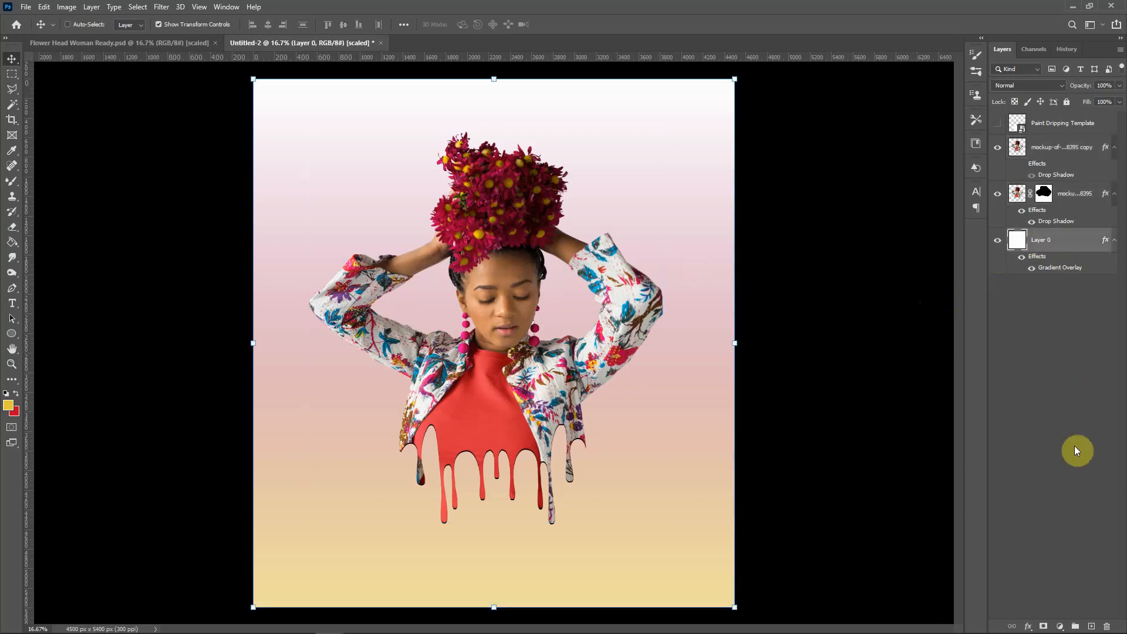
{"action": "left_click", "coordinate": [1092, 627]}
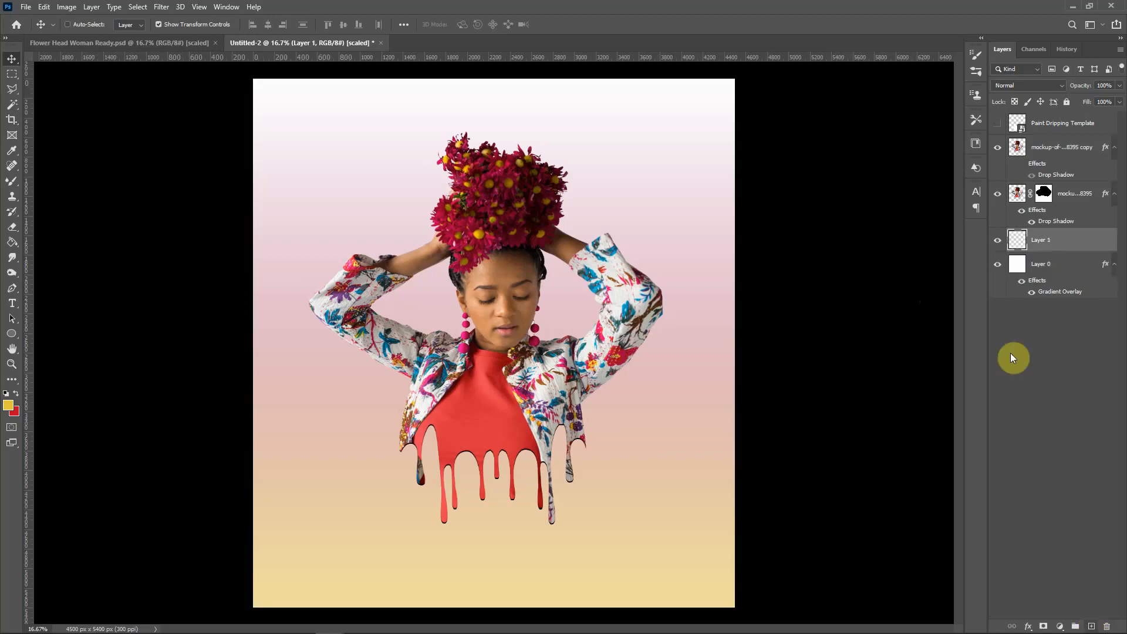
{"action": "left_click", "coordinate": [1043, 240]}
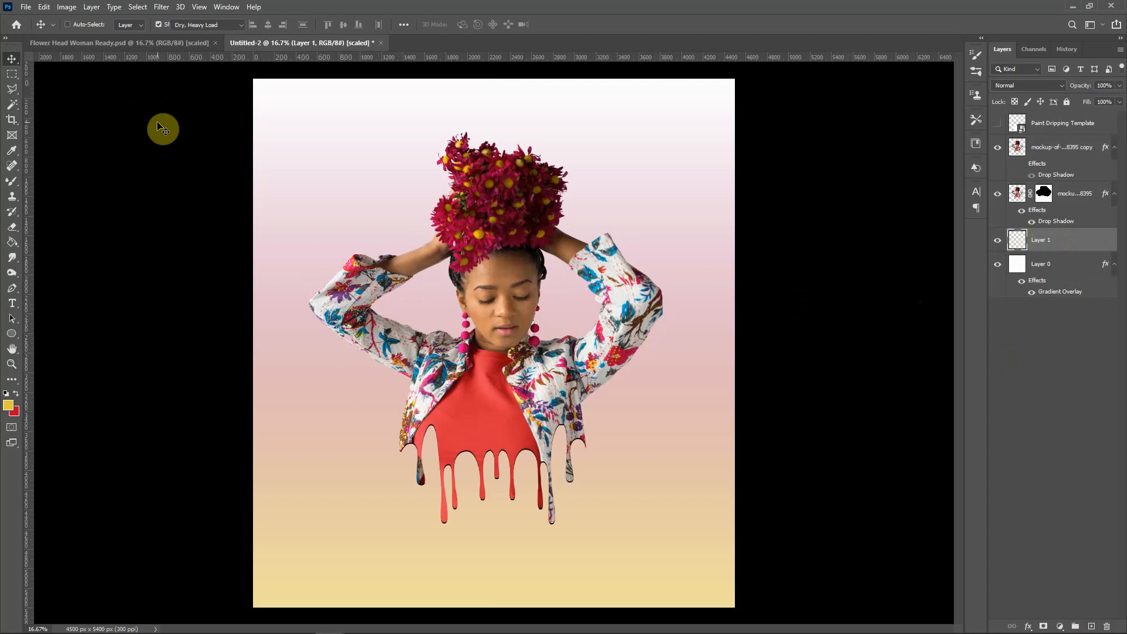
Choose the splatter_f.hesse_14 brush tip for the Mixer Brush with the Dry, Heavy Load preset.
{"action": "key", "text": "b"}
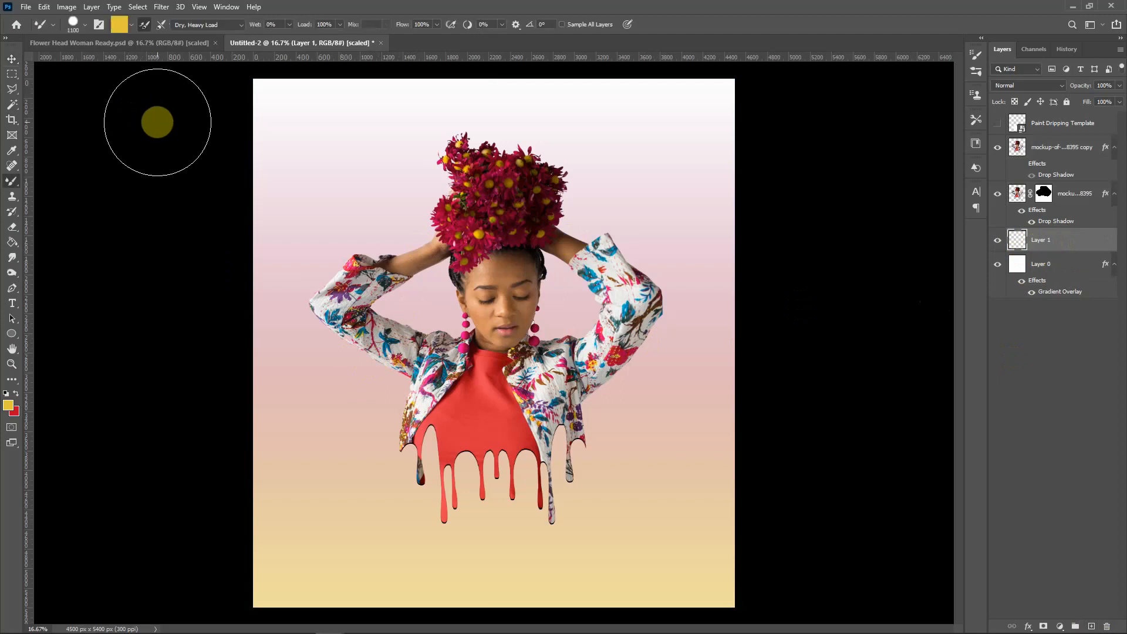
{"action": "left_click", "coordinate": [85, 25]}
{"action": "left_click_drag", "start_coordinate": [157, 154], "coordinate": [169, 326]}
{"action": "left_click", "coordinate": [77, 306]}
{"action": "left_click", "coordinate": [75, 303]}
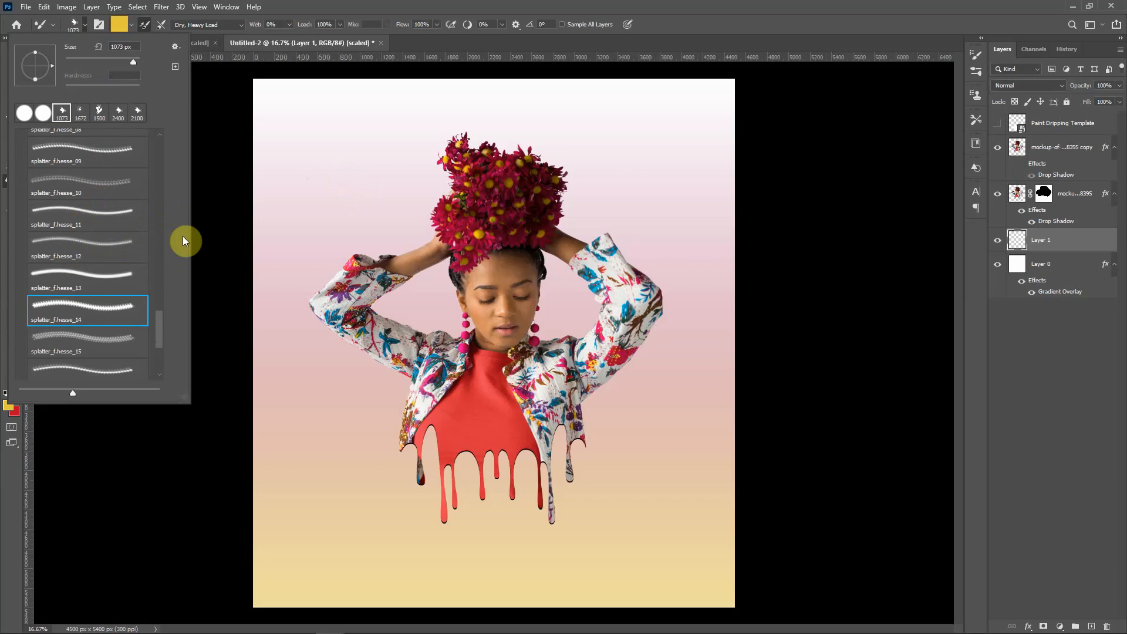
{"action": "left_click", "coordinate": [341, 175]}
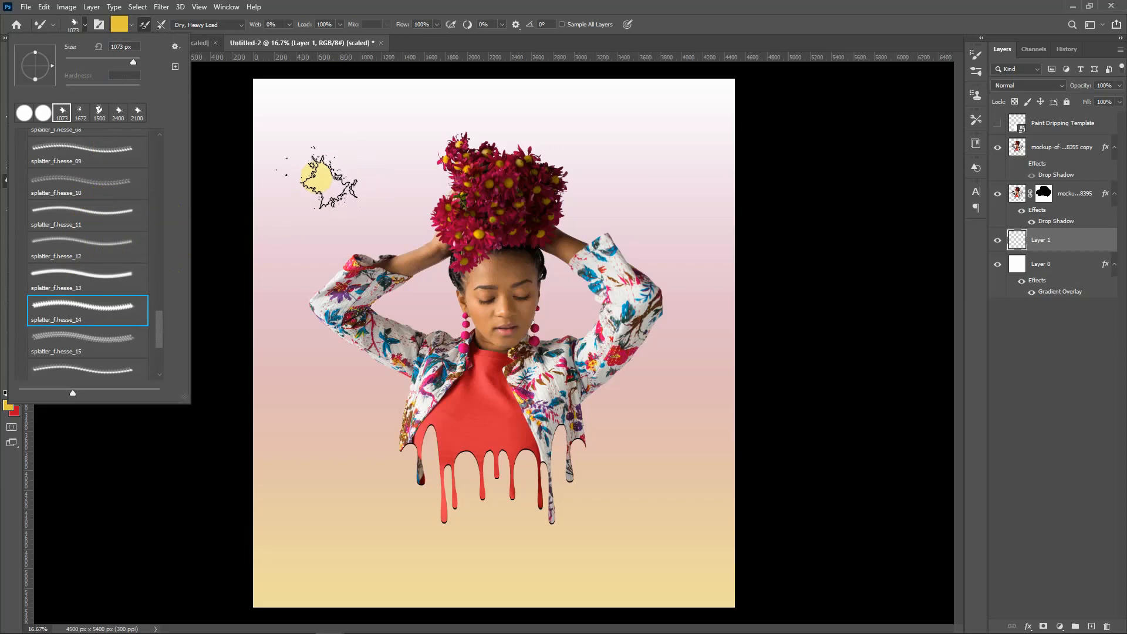
{"action": "left_click", "coordinate": [125, 473]}
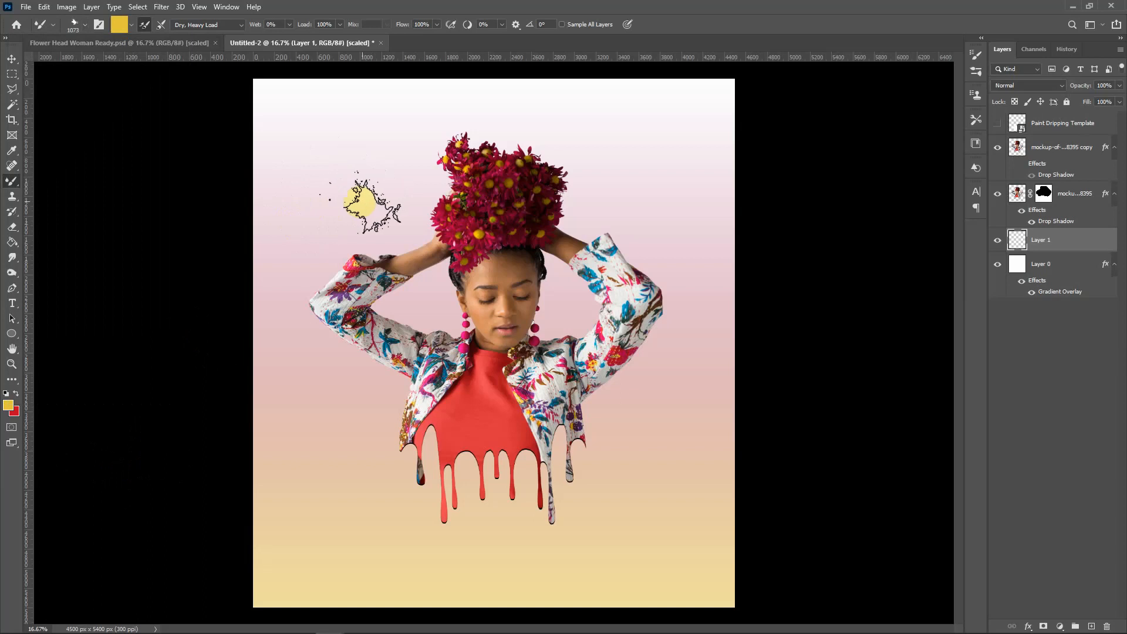
Enlarge the splatter brush to 2000 px and stamp a yellow splatter on each side of the jacket below the elbows.
{"action": "key", "text": "bracketright"}
{"action": "key", "text": "bracketright"}
{"action": "key", "text": "bracketright"}
{"action": "key", "text": "bracketright"}
{"action": "key", "text": "bracketright"}
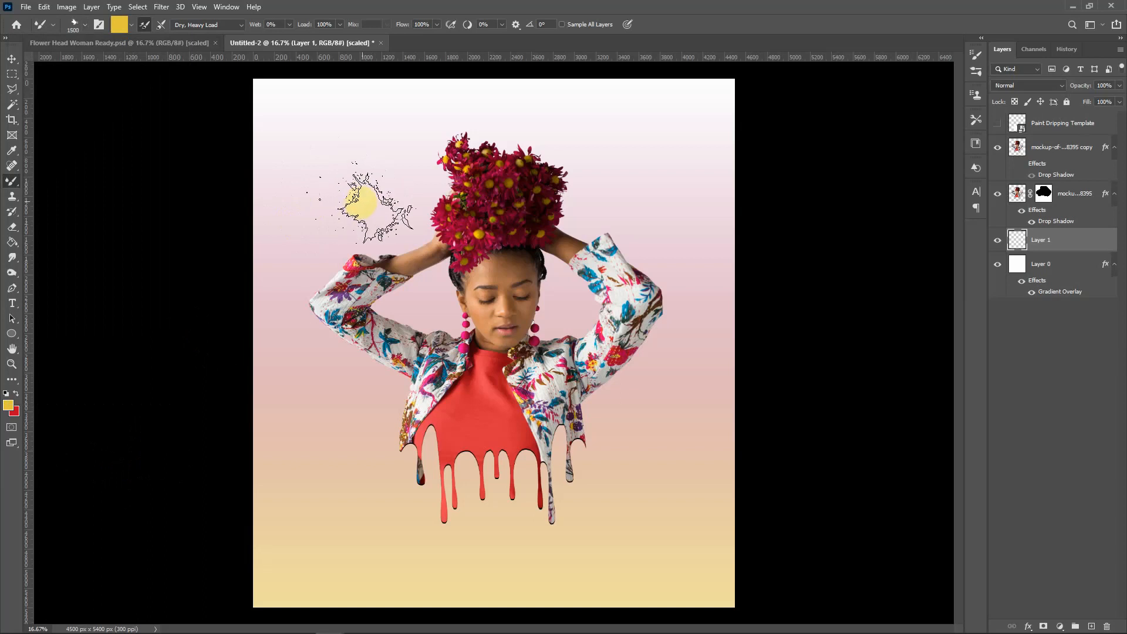
{"action": "key", "text": "bracketright"}
{"action": "key", "text": "bracketright"}
{"action": "key", "text": "bracketright"}
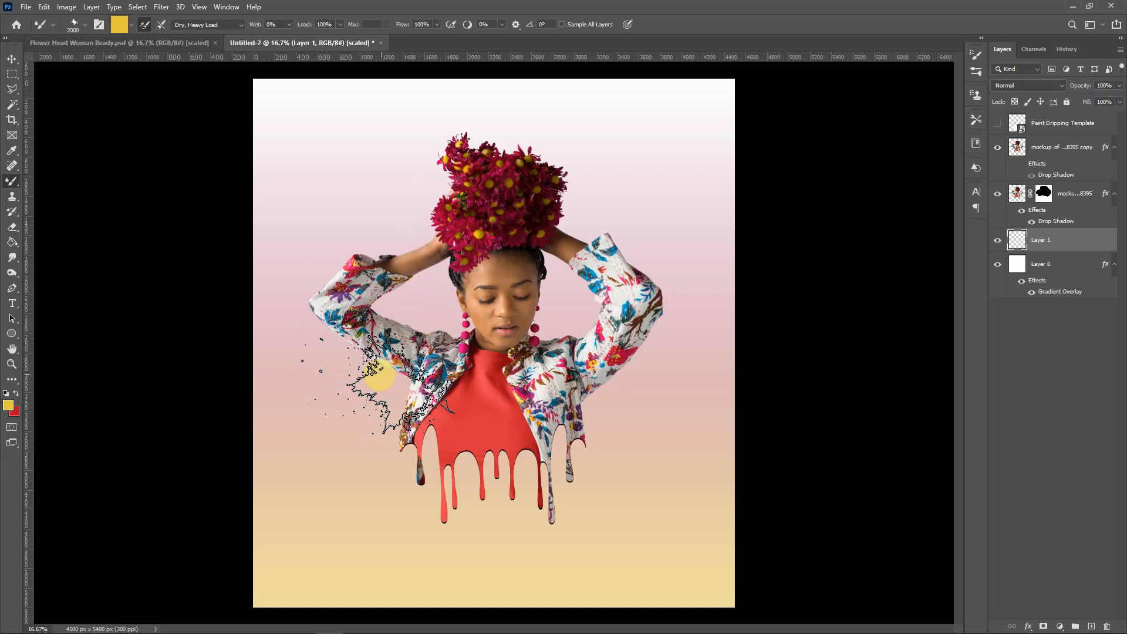
{"action": "left_click", "coordinate": [379, 381]}
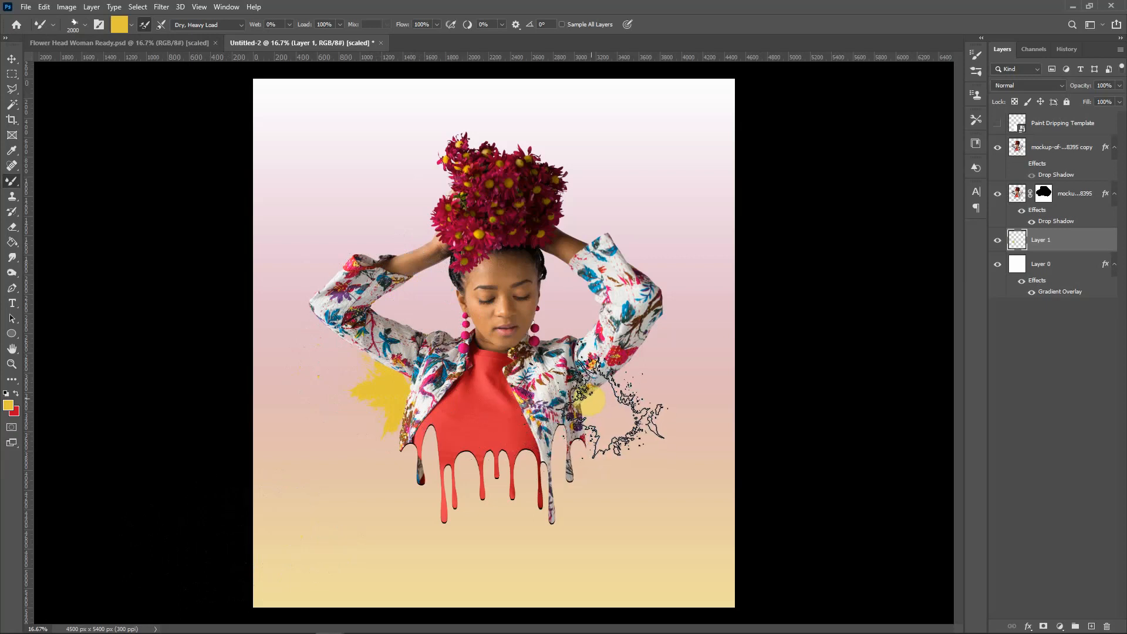
{"action": "left_click", "coordinate": [590, 397]}
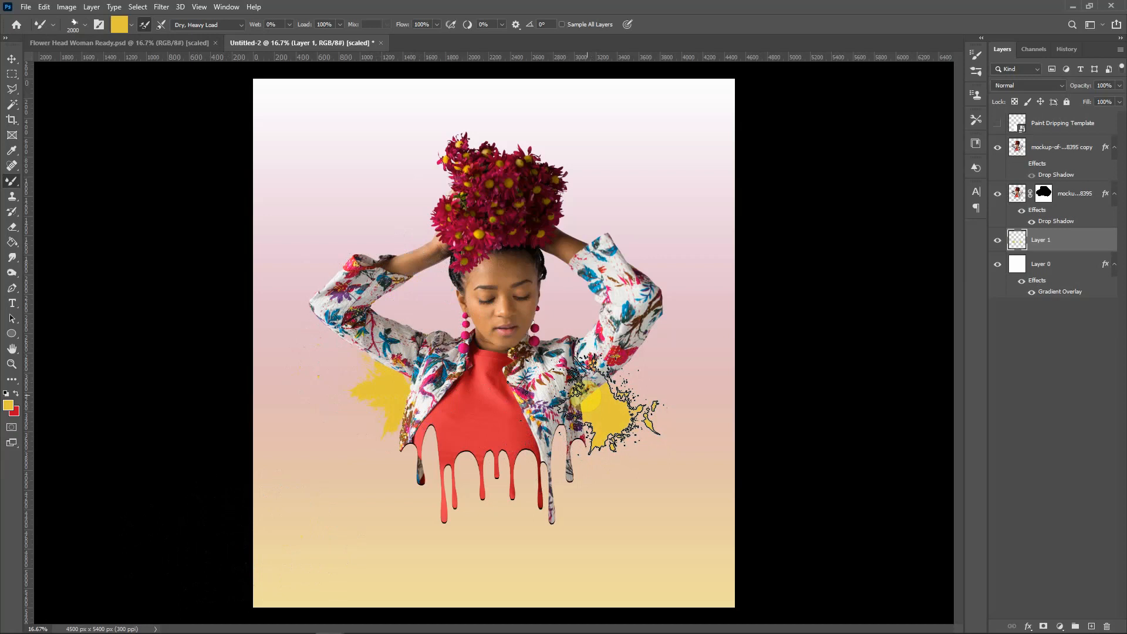
Switch the paint colour to red, enlarge the splatter brush to 2800 px and stamp a splatter on each side of the head.
{"action": "key", "text": "x"}
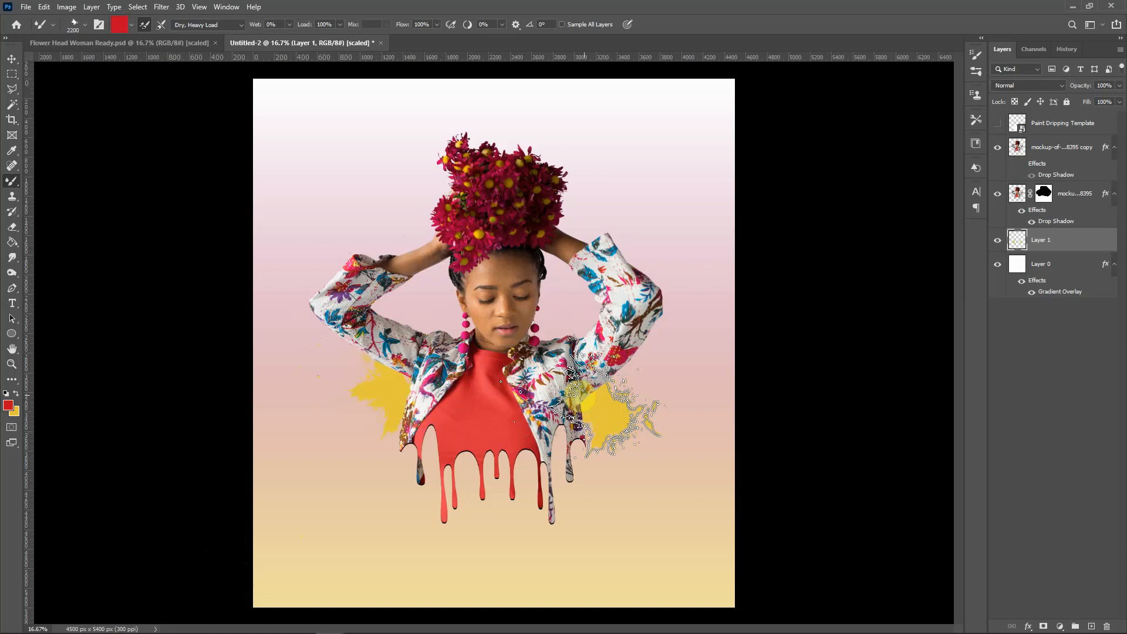
{"action": "key", "text": "bracketright"}
{"action": "key", "text": "bracketright"}
{"action": "key", "text": "bracketright"}
{"action": "key", "text": "bracketright"}
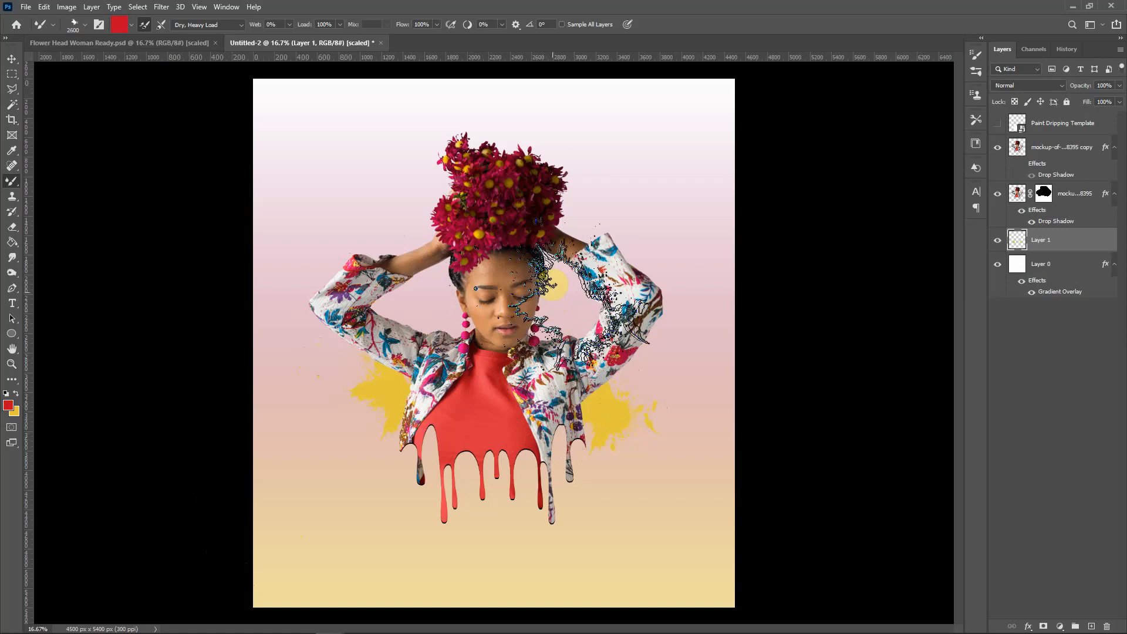
{"action": "key", "text": "bracketright"}
{"action": "key", "text": "bracketright"}
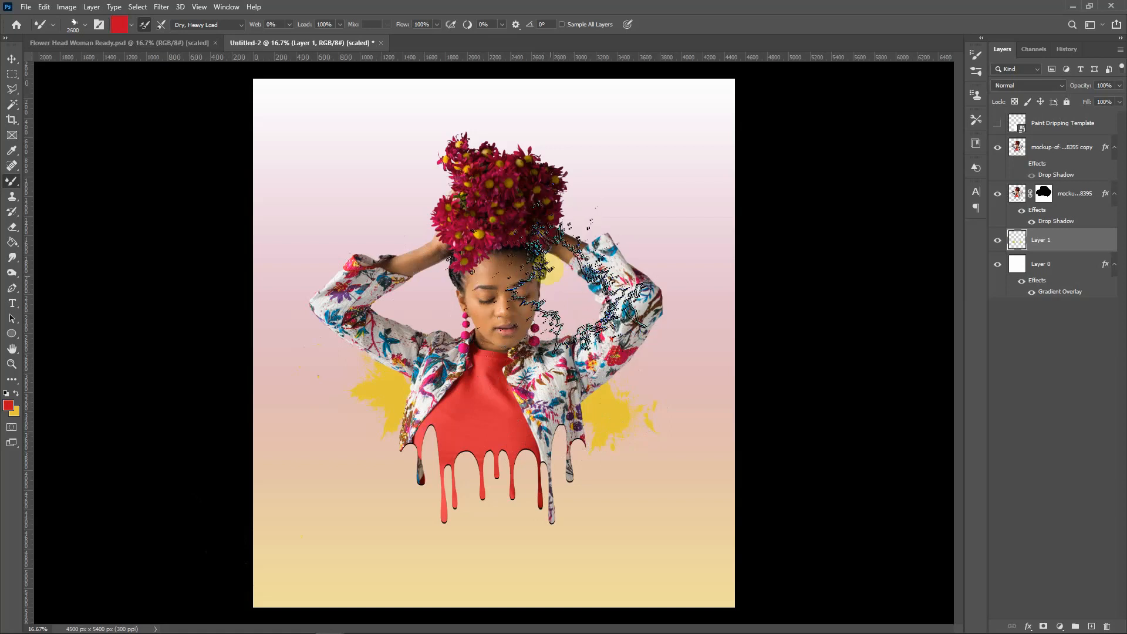
{"action": "key", "text": "bracketright"}
{"action": "key", "text": "bracketright"}
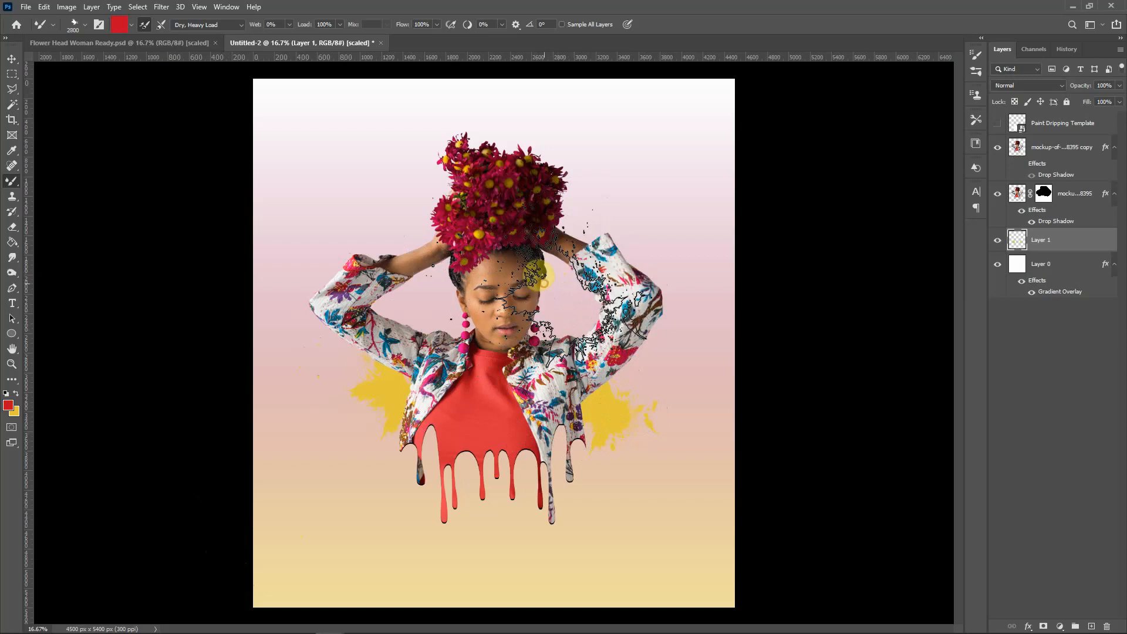
{"action": "left_click", "coordinate": [558, 276]}
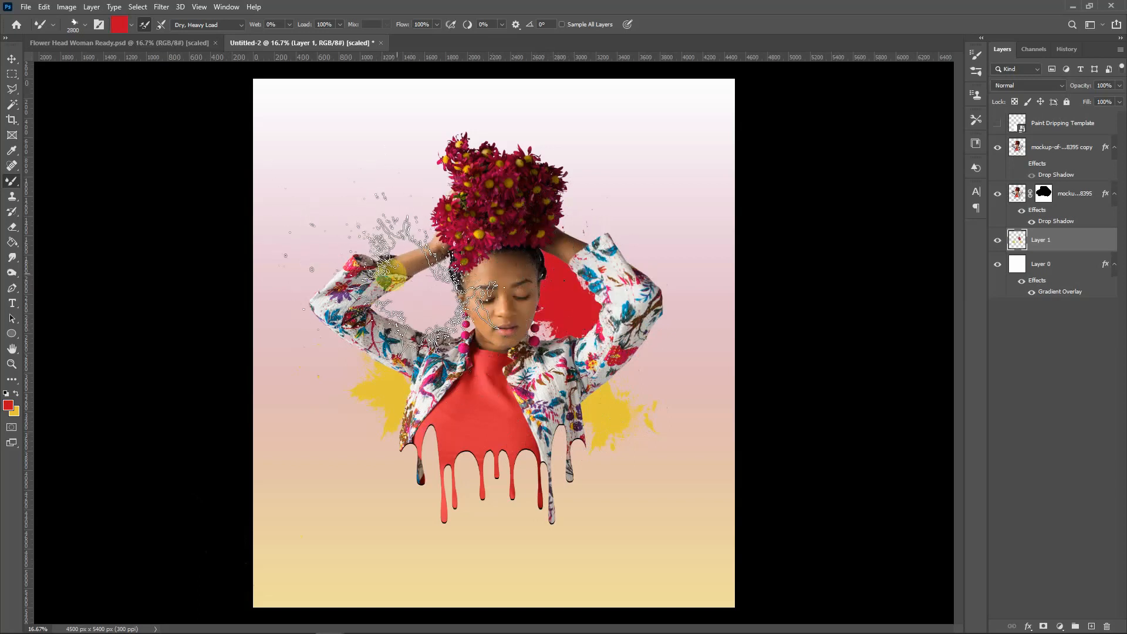
{"action": "left_click", "coordinate": [385, 272]}
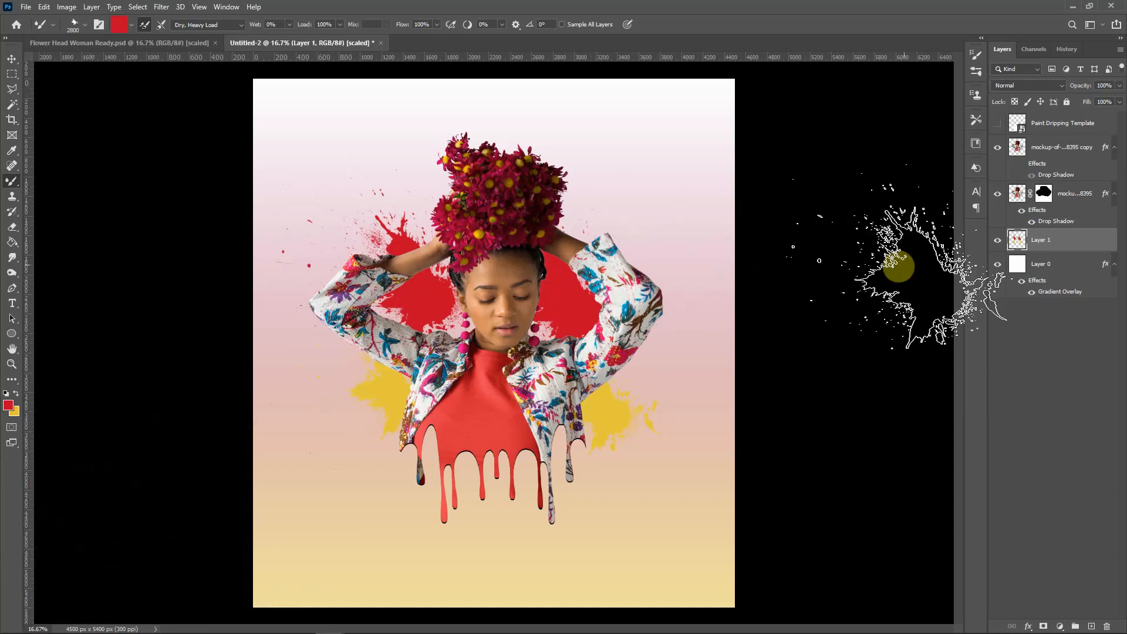
Hide the gradient background layer beneath the splatters.
{"action": "left_click", "coordinate": [997, 266]}
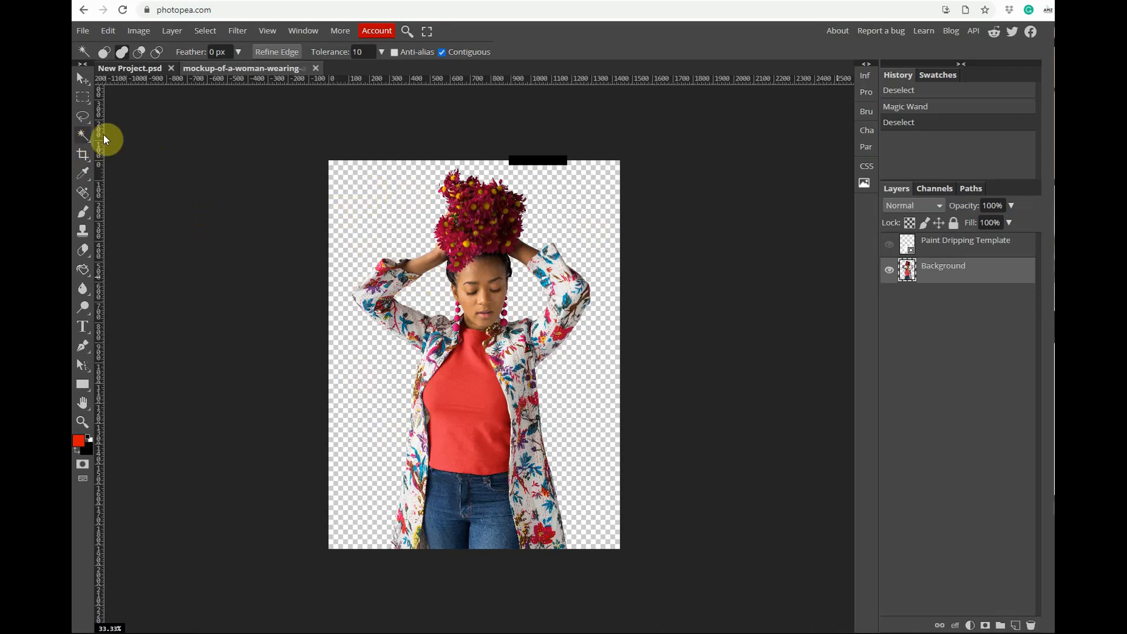
Select the backdrop around the woman with the Magic Wand, including gaps inside her arms and by the earrings, clear it and deselect.
{"action": "left_click", "coordinate": [383, 209]}
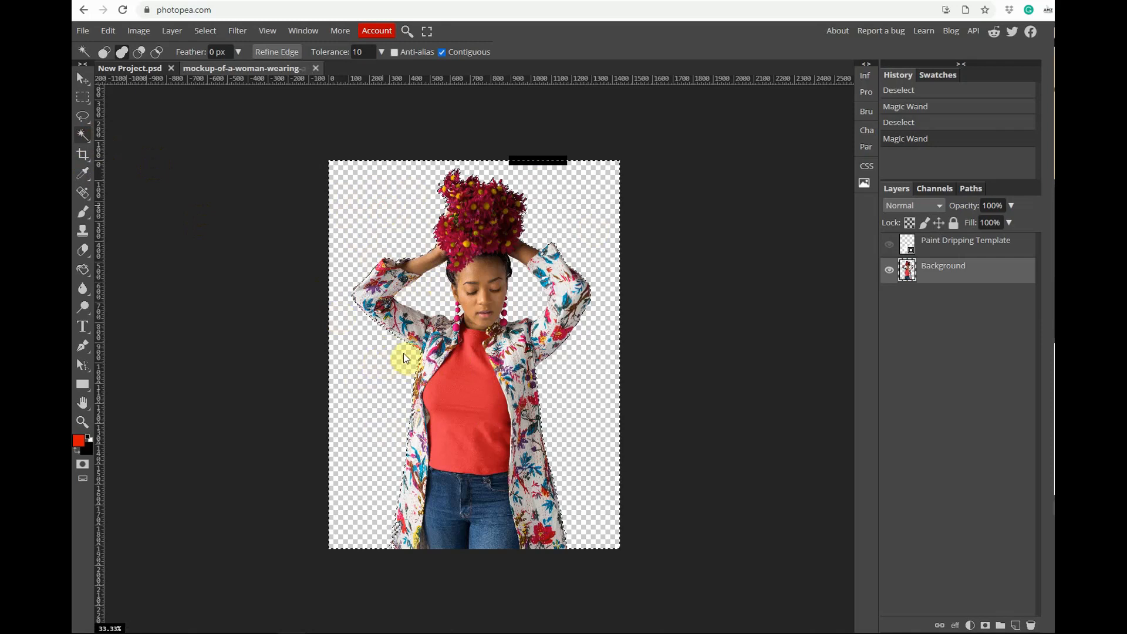
{"action": "left_click", "coordinate": [421, 301]}
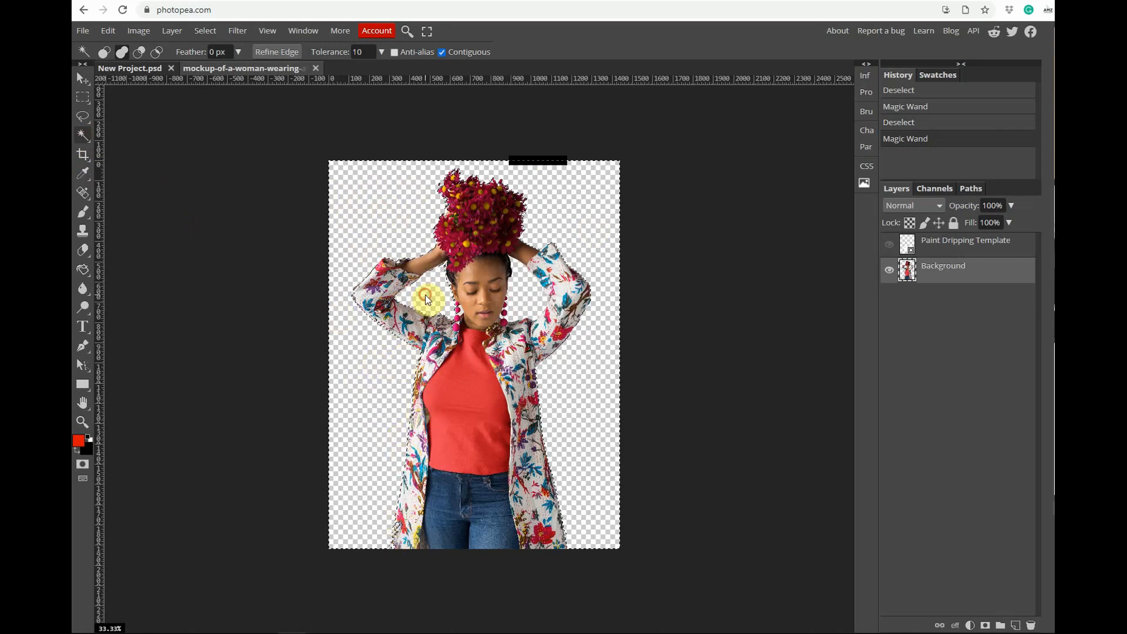
{"action": "left_click", "coordinate": [523, 295]}
{"action": "key", "text": "ctrl+plus"}
{"action": "key", "text": "ctrl+plus"}
{"action": "key", "text": "ctrl+plus"}
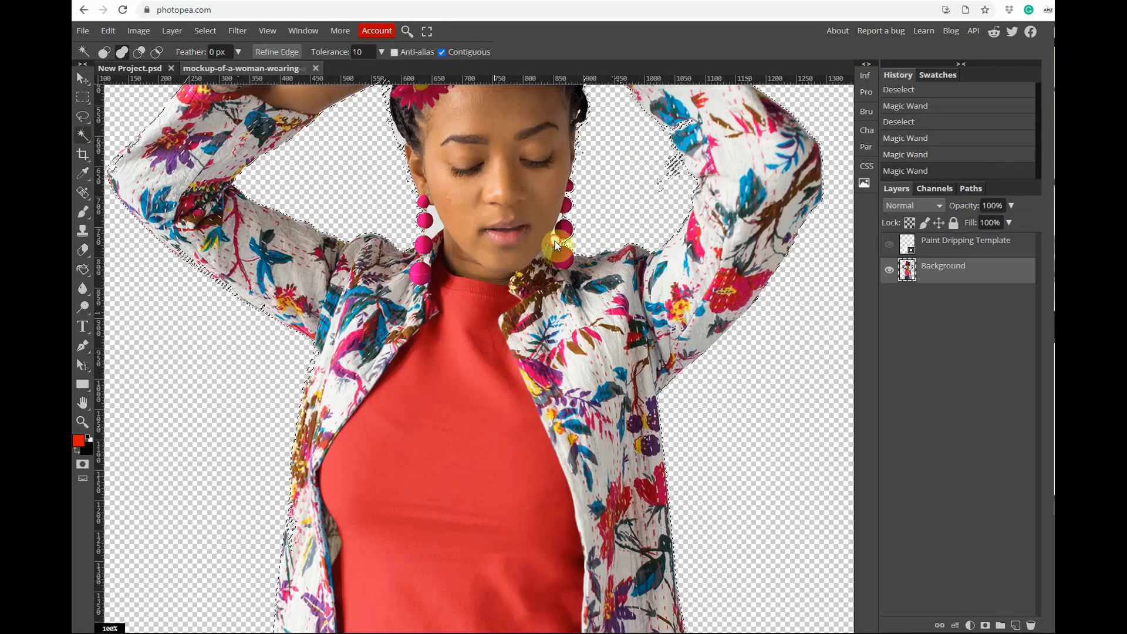
{"action": "left_click", "coordinate": [559, 215]}
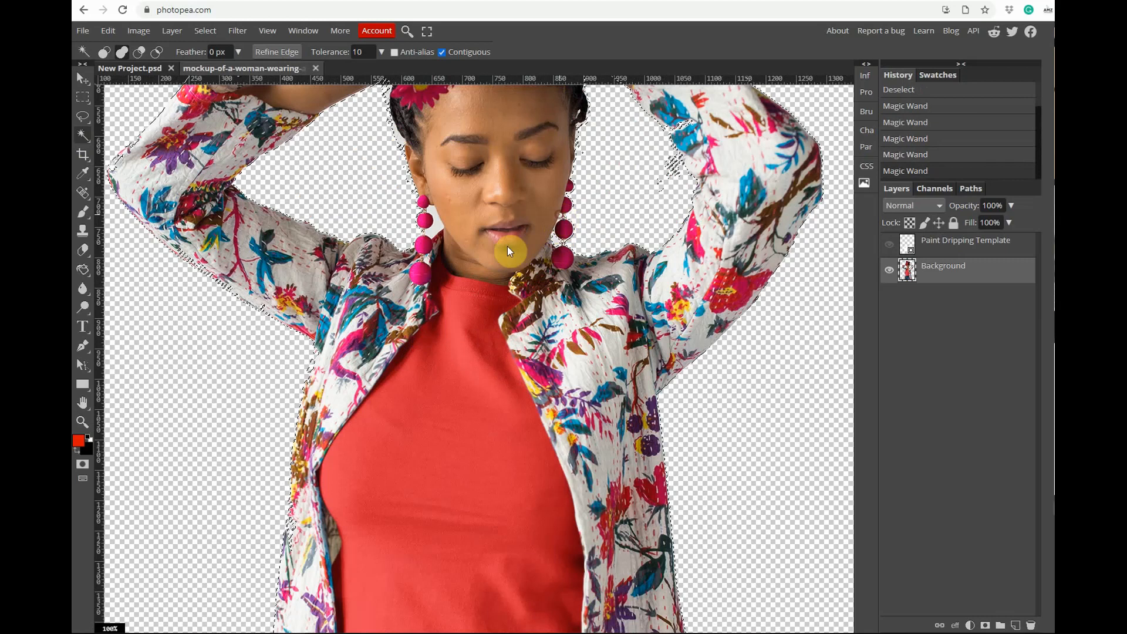
{"action": "left_click", "coordinate": [431, 212]}
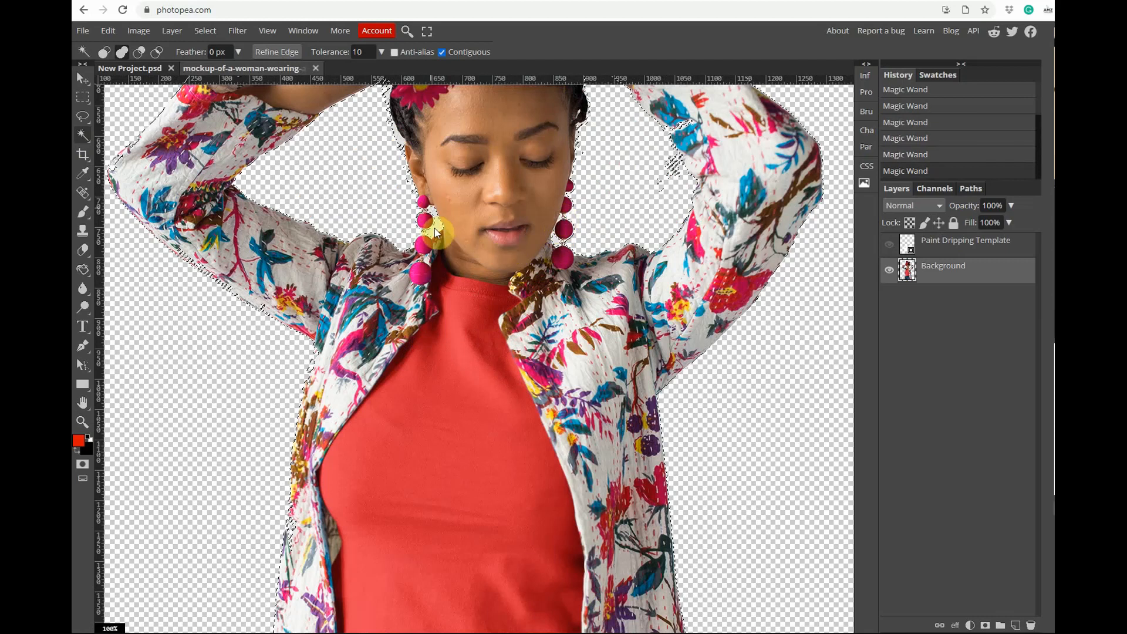
{"action": "key", "text": "ctrl+minus"}
{"action": "key", "text": "ctrl+minus"}
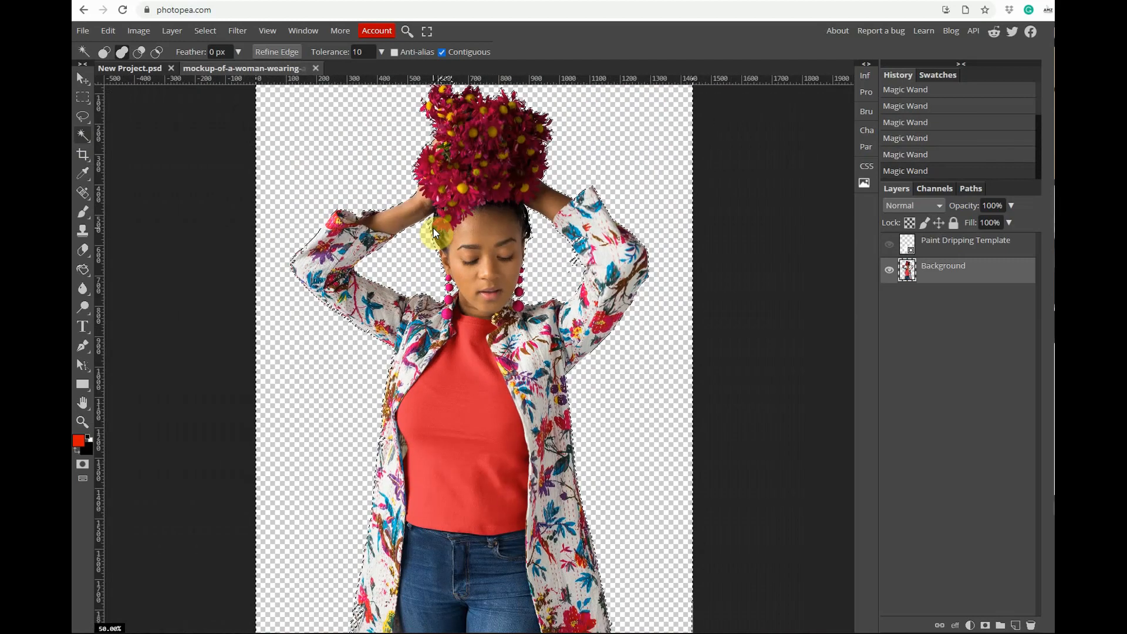
{"action": "key", "text": "ctrl+minus"}
{"action": "key", "text": "Delete"}
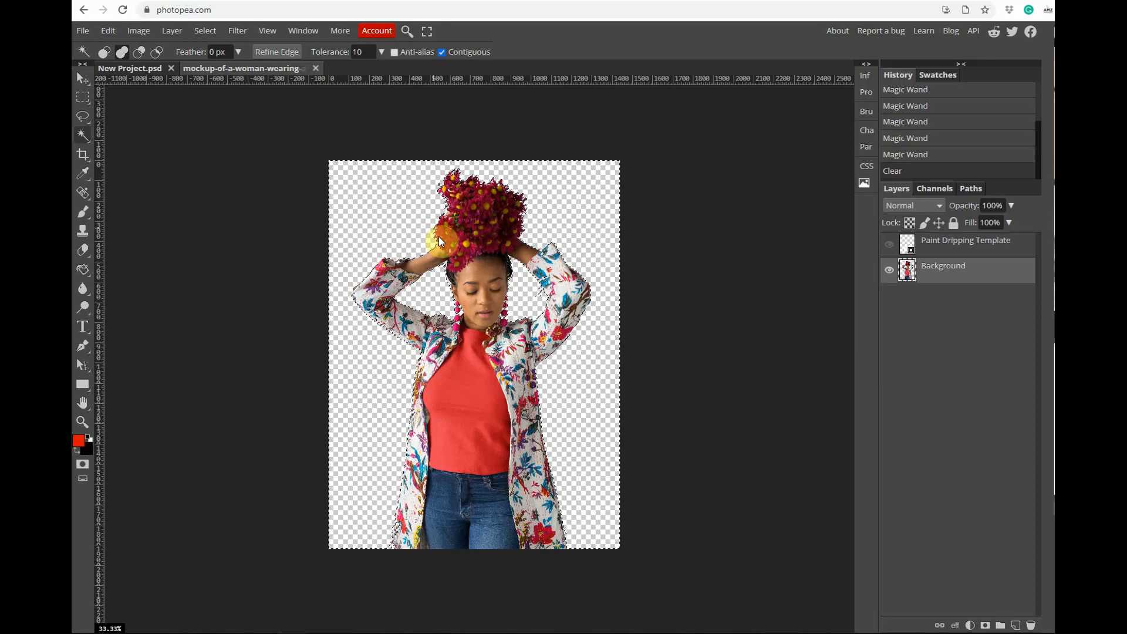
{"action": "key", "text": "ctrl+d"}
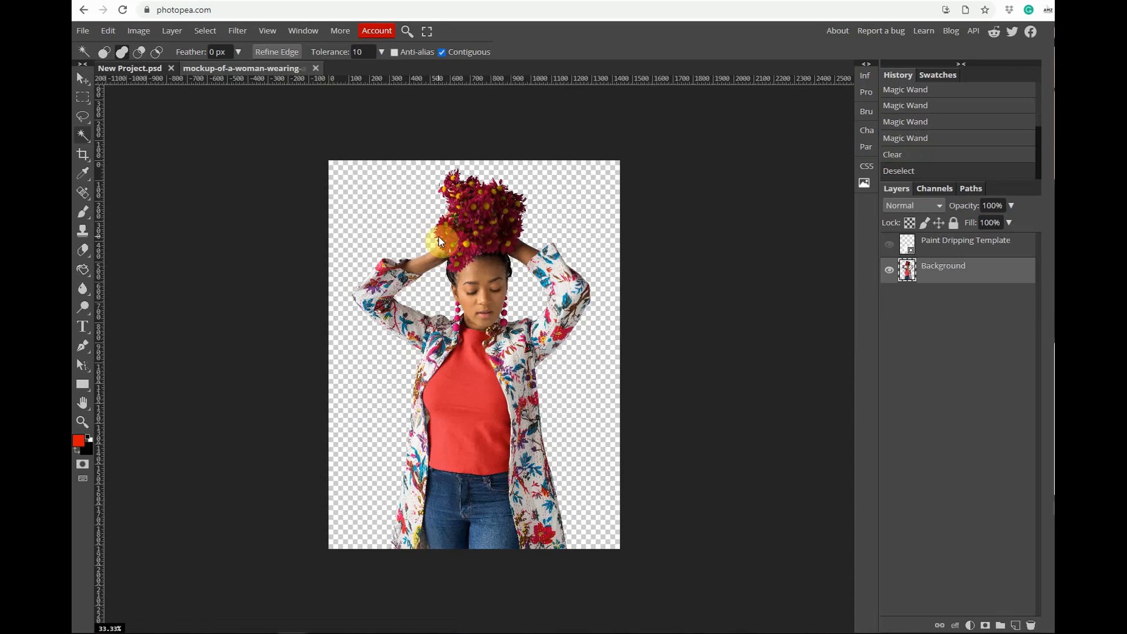
Show the Paint Dripping Template layer, free-transform it over the torso to 23.71% width and 28.72% height, and rasterize it.
{"action": "left_click", "coordinate": [890, 245]}
{"action": "left_click", "coordinate": [937, 254]}
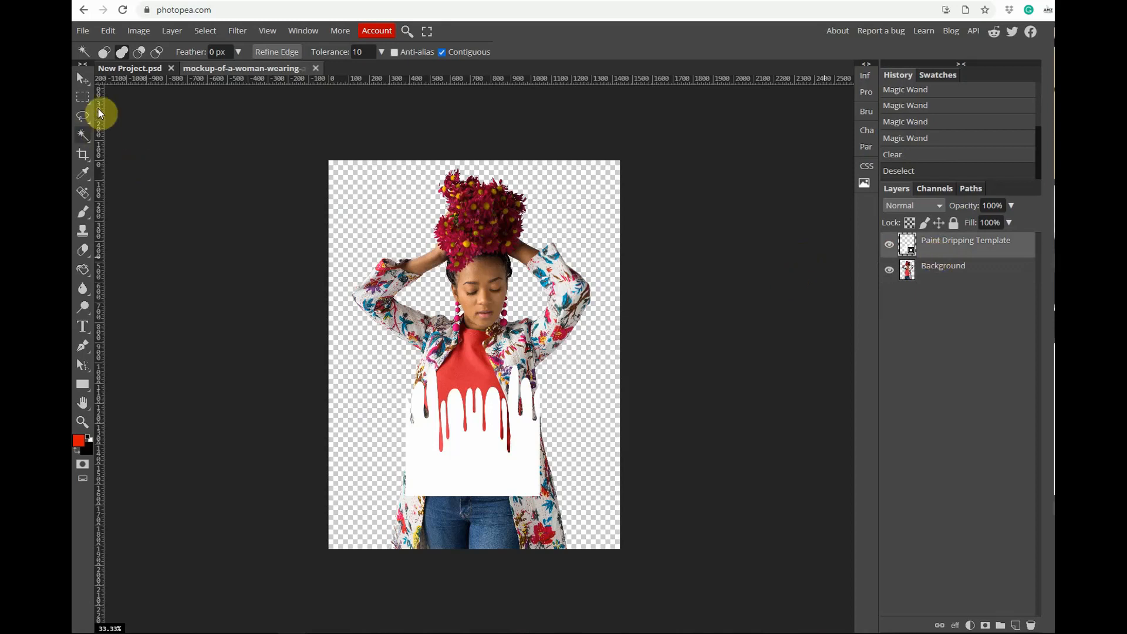
{"action": "left_click", "coordinate": [105, 32]}
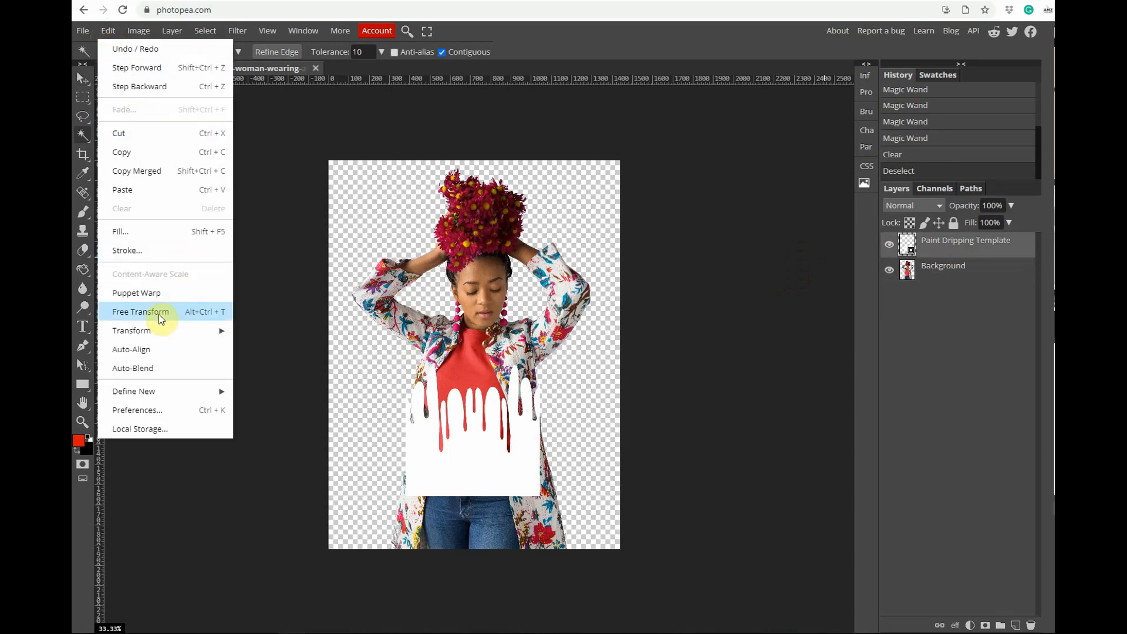
{"action": "left_click", "coordinate": [206, 312]}
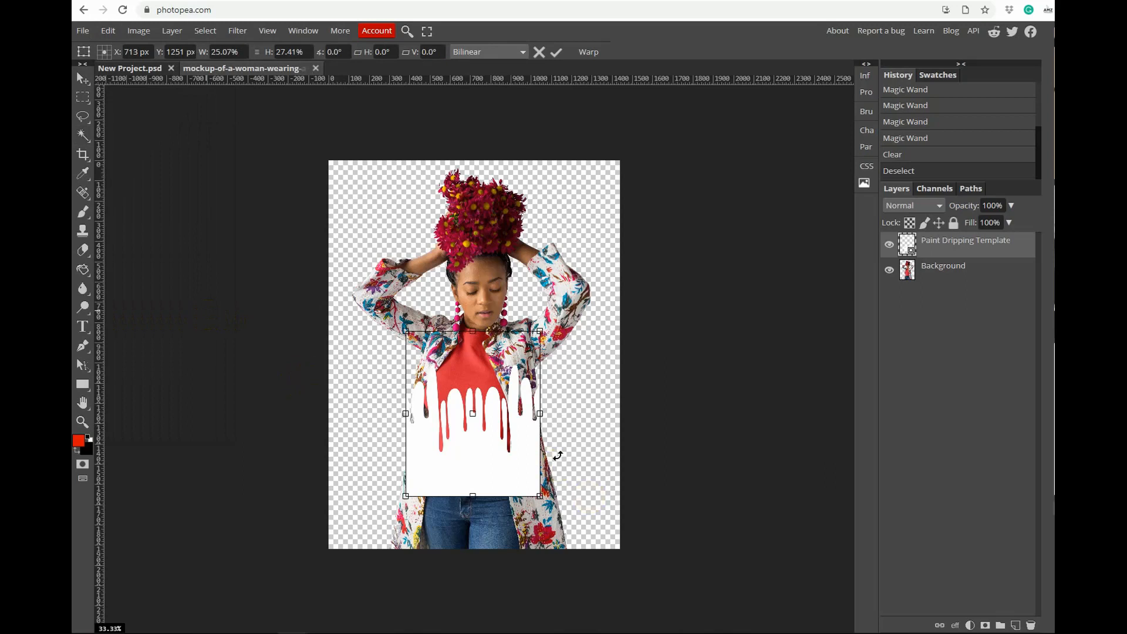
{"action": "mouse_move", "coordinate": [539, 413]}
{"action": "left_mouse_down"}
{"action": "mouse_move", "coordinate": [557, 412]}
{"action": "mouse_move", "coordinate": [516, 411]}
{"action": "mouse_move", "coordinate": [538, 419]}
{"action": "left_mouse_up"}
{"action": "left_click_drag", "start_coordinate": [405, 414], "coordinate": [411, 415]}
{"action": "left_click_drag", "start_coordinate": [475, 497], "coordinate": [476, 504]}
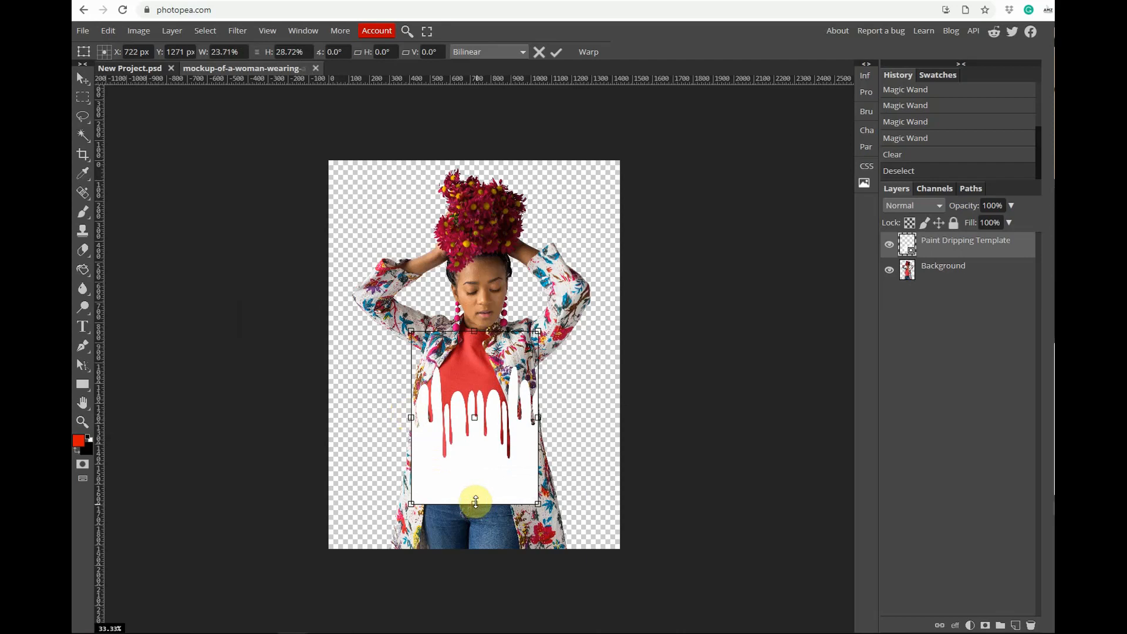
{"action": "key", "text": "Return"}
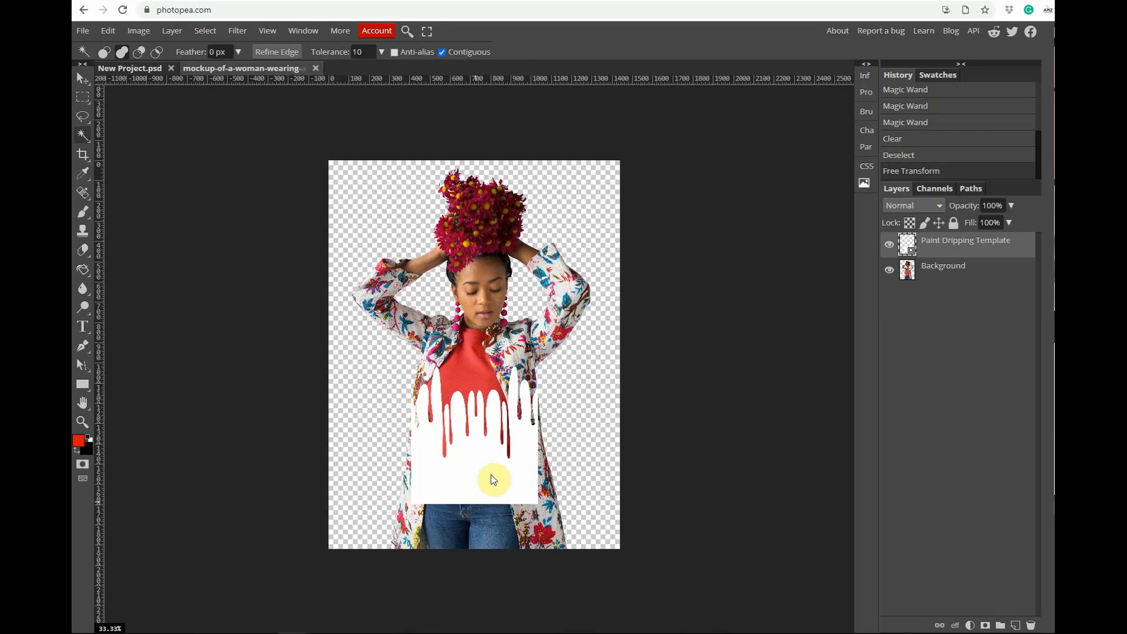
{"action": "right_click", "coordinate": [928, 250]}
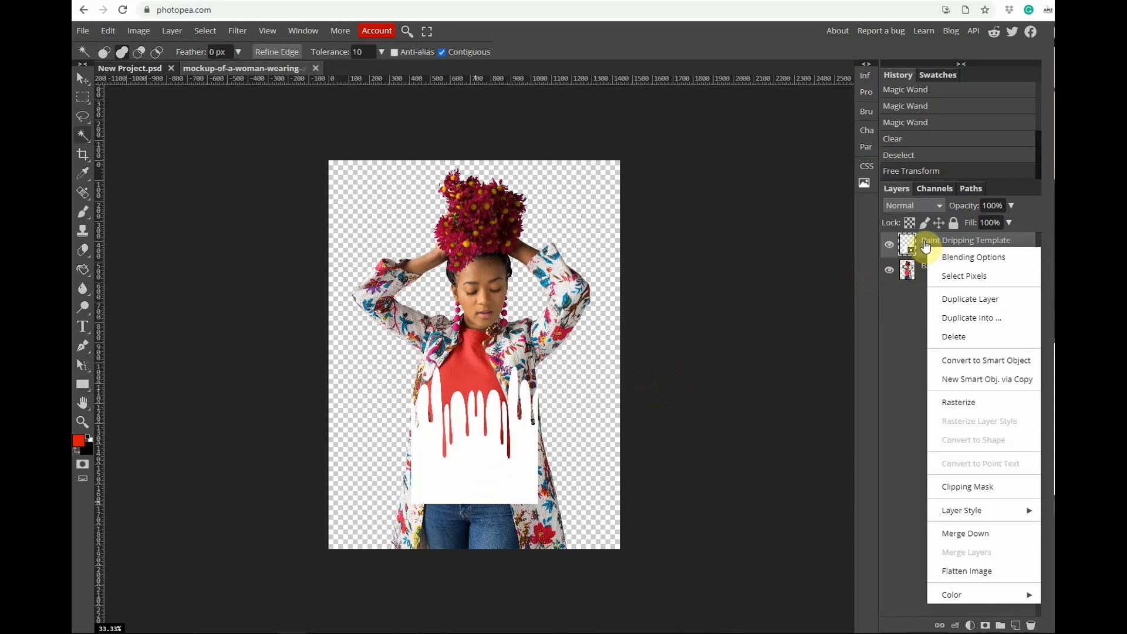
{"action": "left_click", "coordinate": [972, 404]}
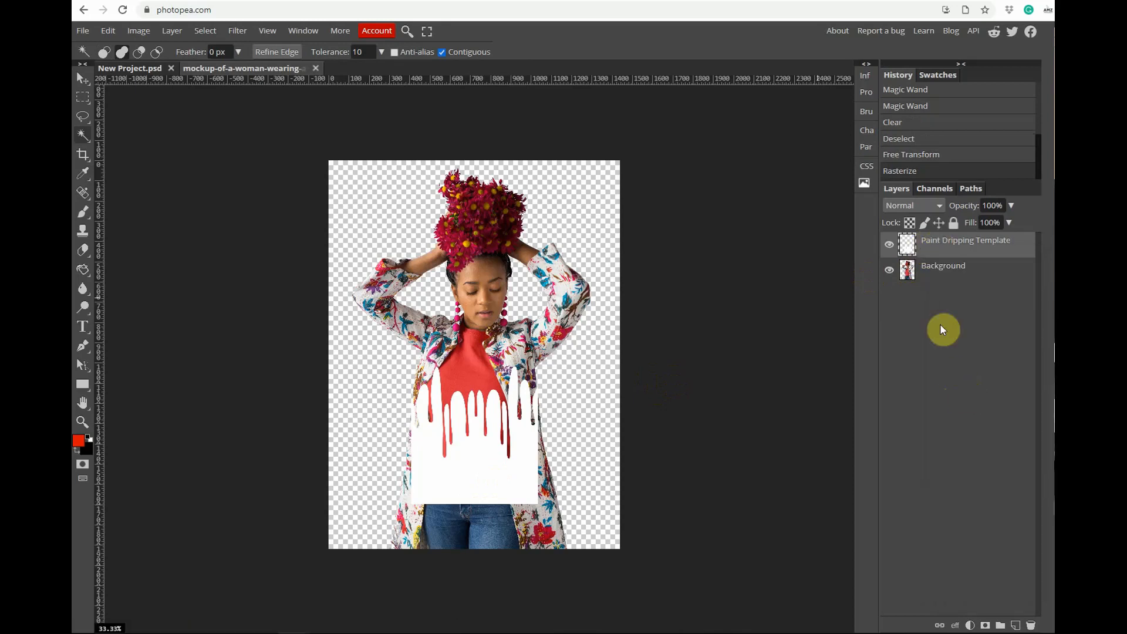
Clear the drip template's shape from the Background layer, deselect, and hide the Paint Dripping Template layer.
{"action": "left_click", "coordinate": [907, 250], "text": "ctrl"}
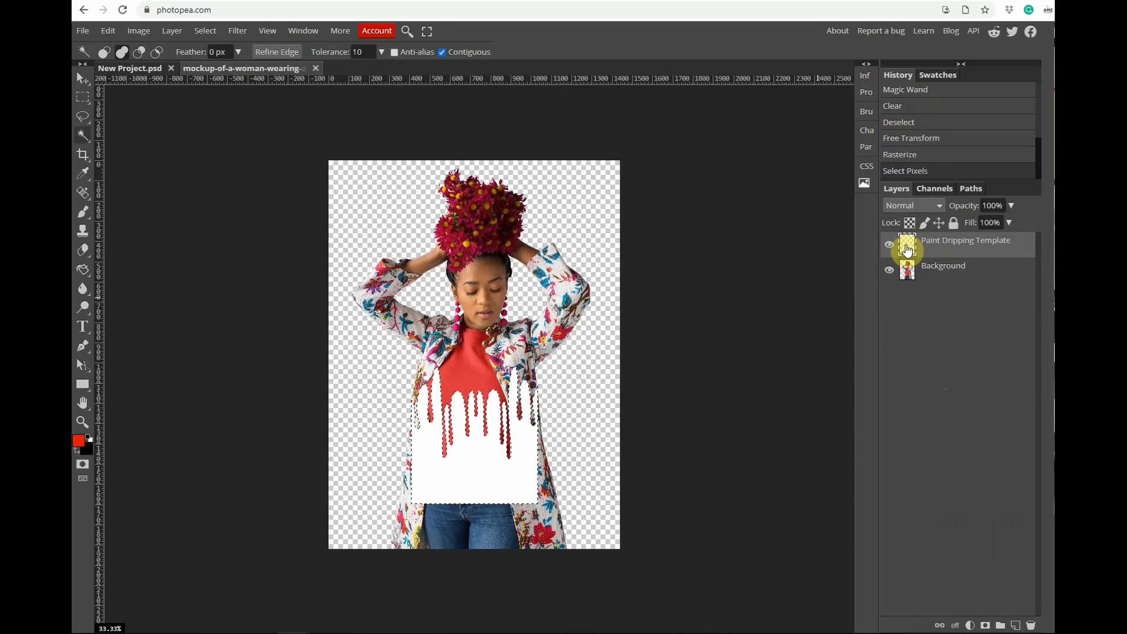
{"action": "left_click", "coordinate": [936, 279]}
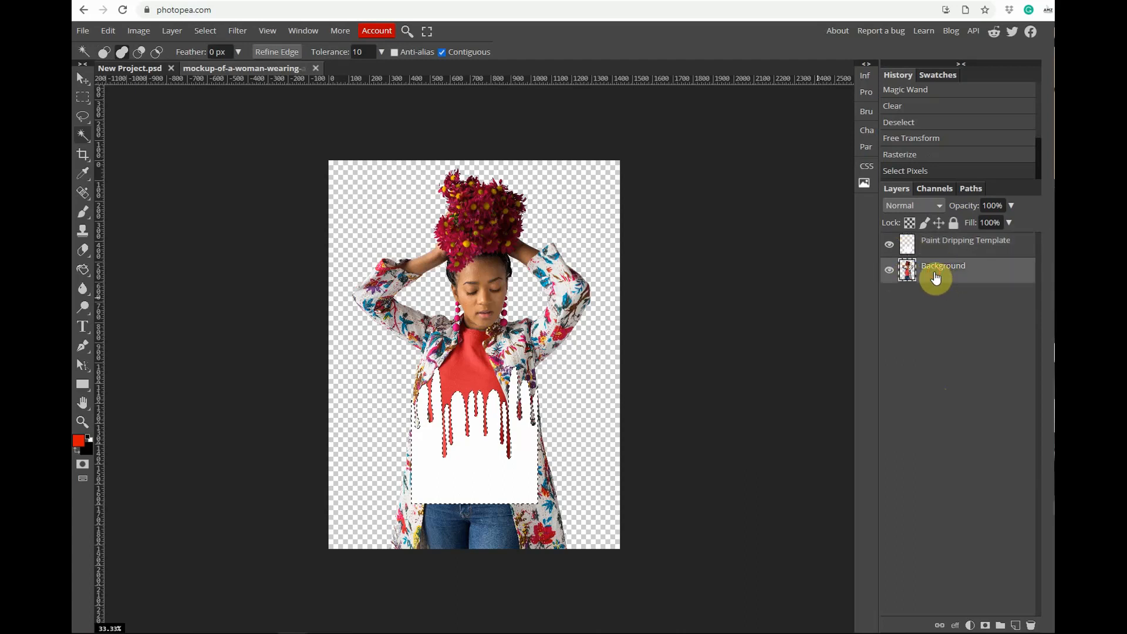
{"action": "key", "text": "Delete"}
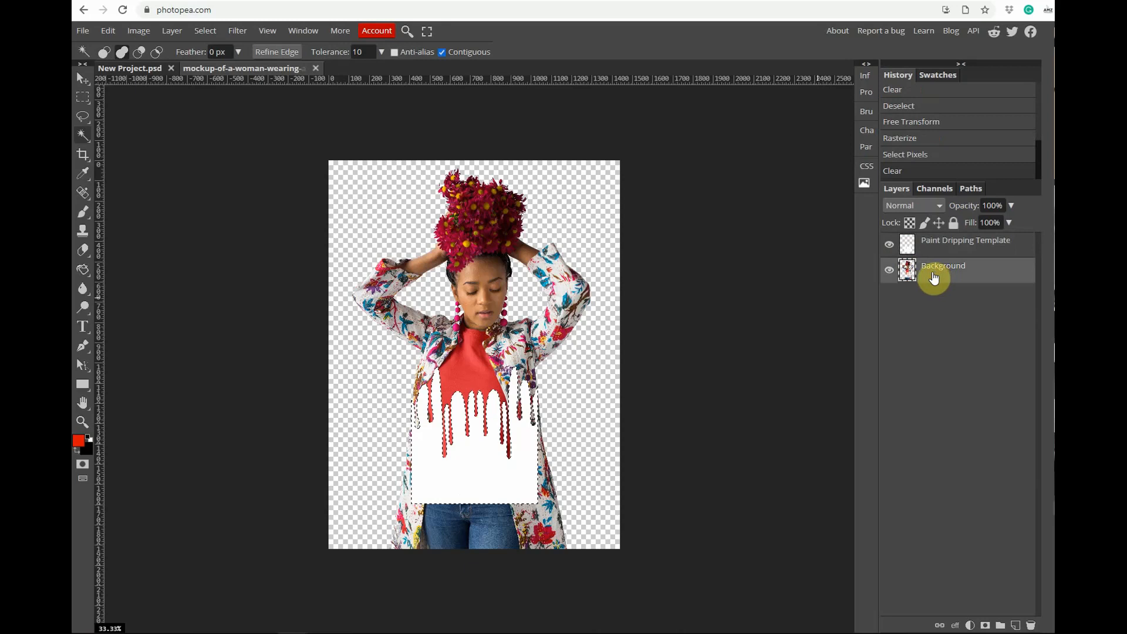
{"action": "key", "text": "ctrl+d"}
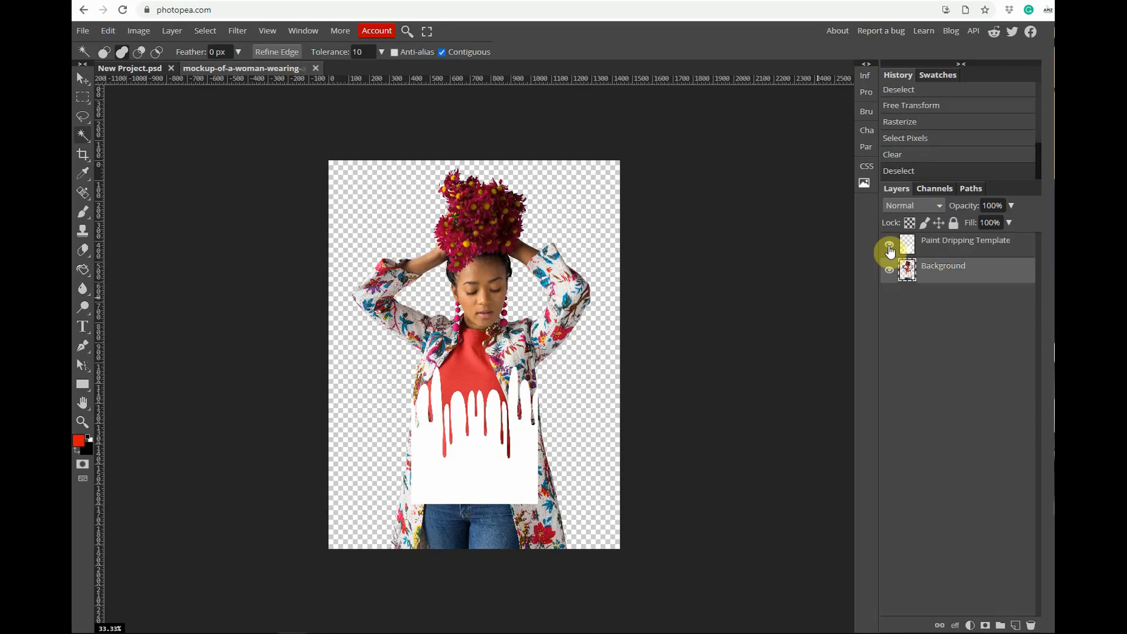
{"action": "left_click", "coordinate": [890, 248]}
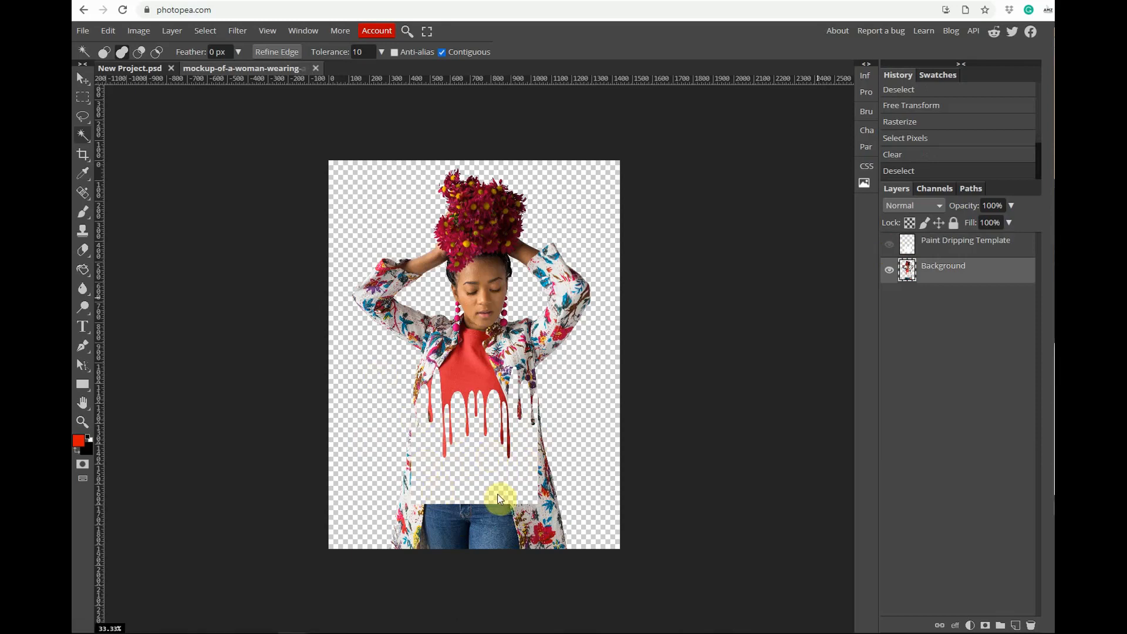
Erase the leftover jacket and jeans around the drips, using a smaller eraser for the thin sliver beside the rightmost drip.
{"action": "left_click", "coordinate": [85, 252]}
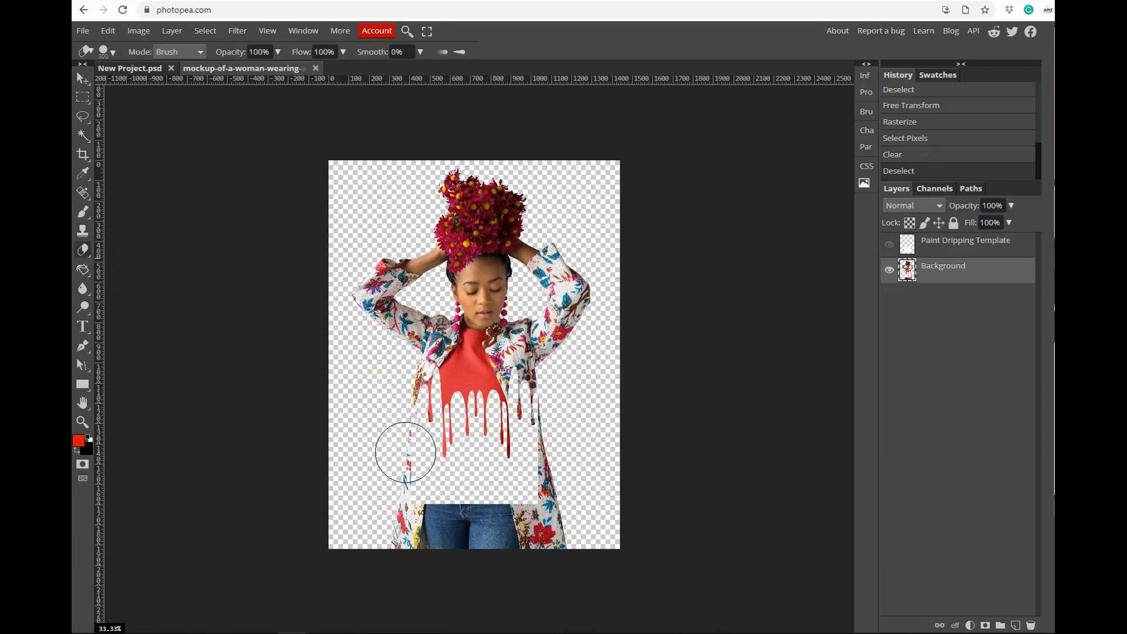
{"action": "mouse_move", "coordinate": [402, 454]}
{"action": "left_mouse_down"}
{"action": "mouse_move", "coordinate": [395, 524]}
{"action": "mouse_move", "coordinate": [408, 535]}
{"action": "mouse_move", "coordinate": [459, 524]}
{"action": "mouse_move", "coordinate": [517, 542]}
{"action": "mouse_move", "coordinate": [555, 532]}
{"action": "mouse_move", "coordinate": [535, 517]}
{"action": "mouse_move", "coordinate": [505, 532]}
{"action": "mouse_move", "coordinate": [554, 495]}
{"action": "mouse_move", "coordinate": [564, 424]}
{"action": "left_mouse_up"}
{"action": "key", "text": "ctrl+plus"}
{"action": "key", "text": "ctrl+plus"}
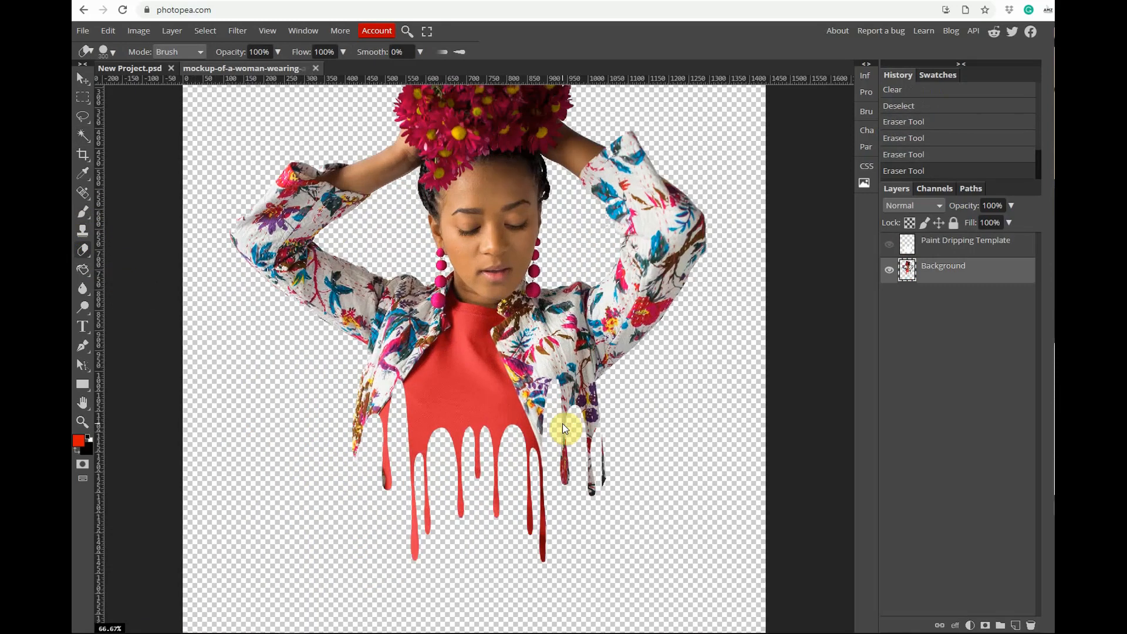
{"action": "key", "text": "bracketleft"}
{"action": "key", "text": "bracketleft"}
{"action": "key", "text": "bracketleft"}
{"action": "key", "text": "bracketleft"}
{"action": "key", "text": "bracketleft"}
{"action": "key", "text": "bracketleft"}
{"action": "key", "text": "bracketleft"}
{"action": "key", "text": "bracketleft"}
{"action": "key", "text": "bracketleft"}
{"action": "key", "text": "bracketleft"}
{"action": "key", "text": "bracketleft"}
{"action": "key", "text": "bracketleft"}
{"action": "mouse_move", "coordinate": [609, 439]}
{"action": "left_mouse_down"}
{"action": "mouse_move", "coordinate": [615, 483]}
{"action": "mouse_move", "coordinate": [616, 468]}
{"action": "left_mouse_up"}
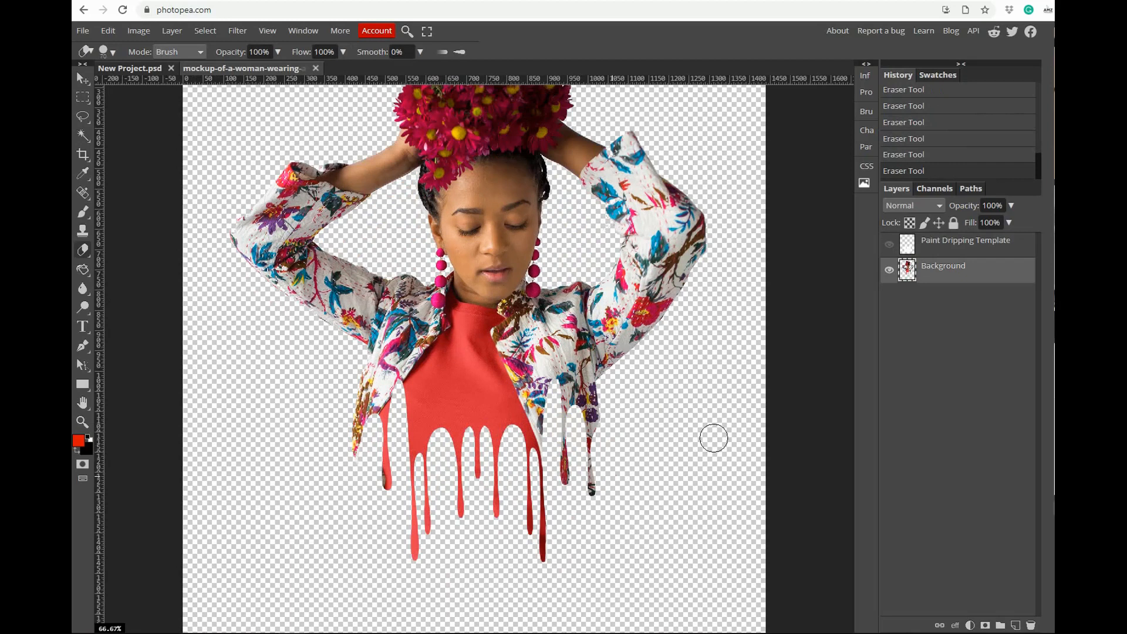
Move the cut-out woman straight down a little so she sits nearer the canvas centre.
{"action": "key", "text": "ctrl+minus"}
{"action": "key", "text": "ctrl+minus"}
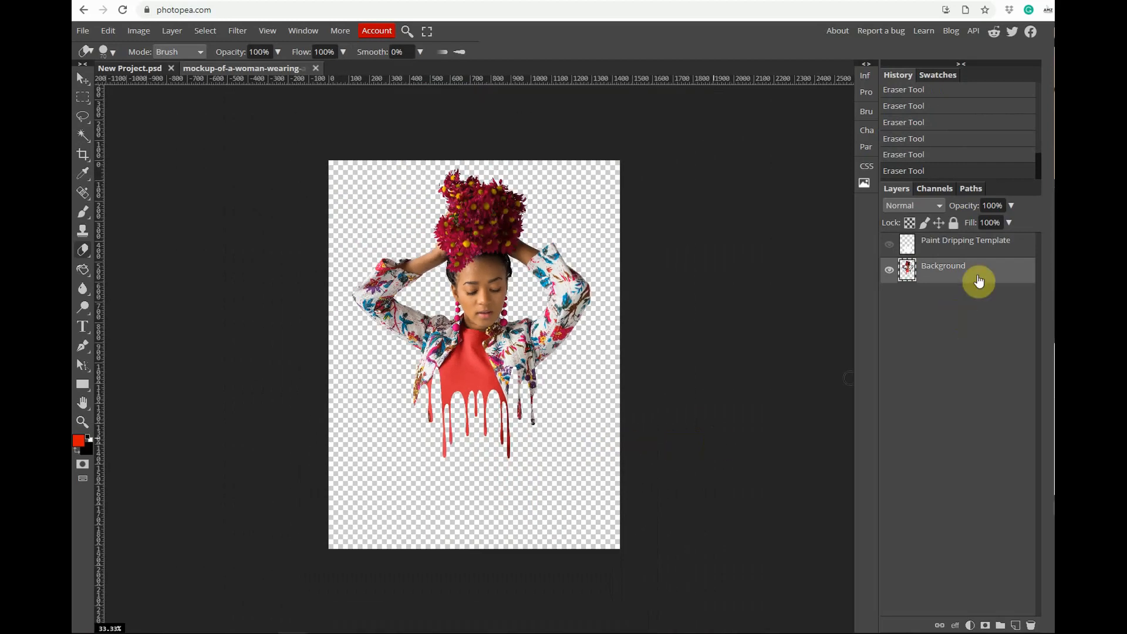
{"action": "left_click", "coordinate": [82, 78]}
{"action": "left_click_drag", "start_coordinate": [476, 281], "coordinate": [479, 313]}
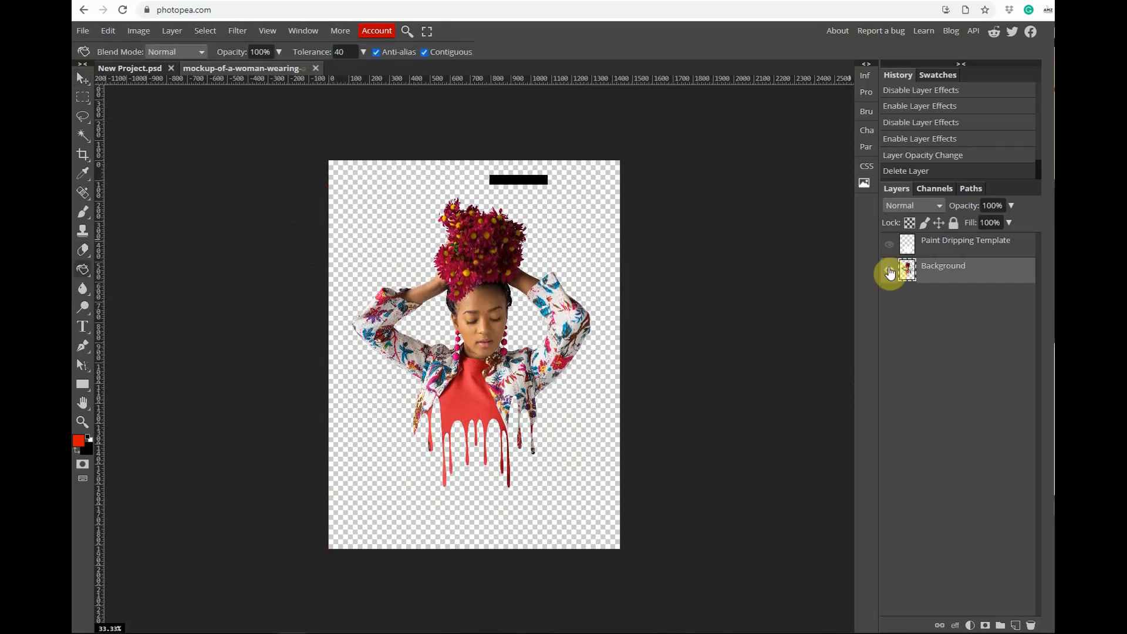
Set the foreground colour to white and add a new layer beneath the Background layer.
{"action": "left_click", "coordinate": [78, 450]}
{"action": "left_click", "coordinate": [1016, 626]}
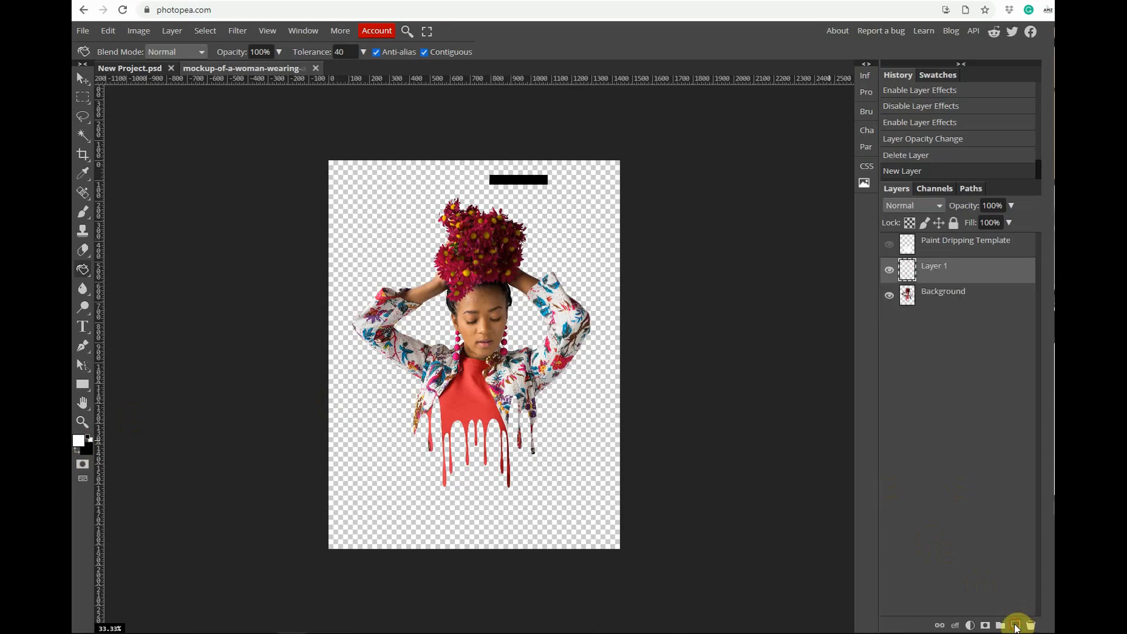
{"action": "left_click_drag", "start_coordinate": [931, 277], "coordinate": [928, 310]}
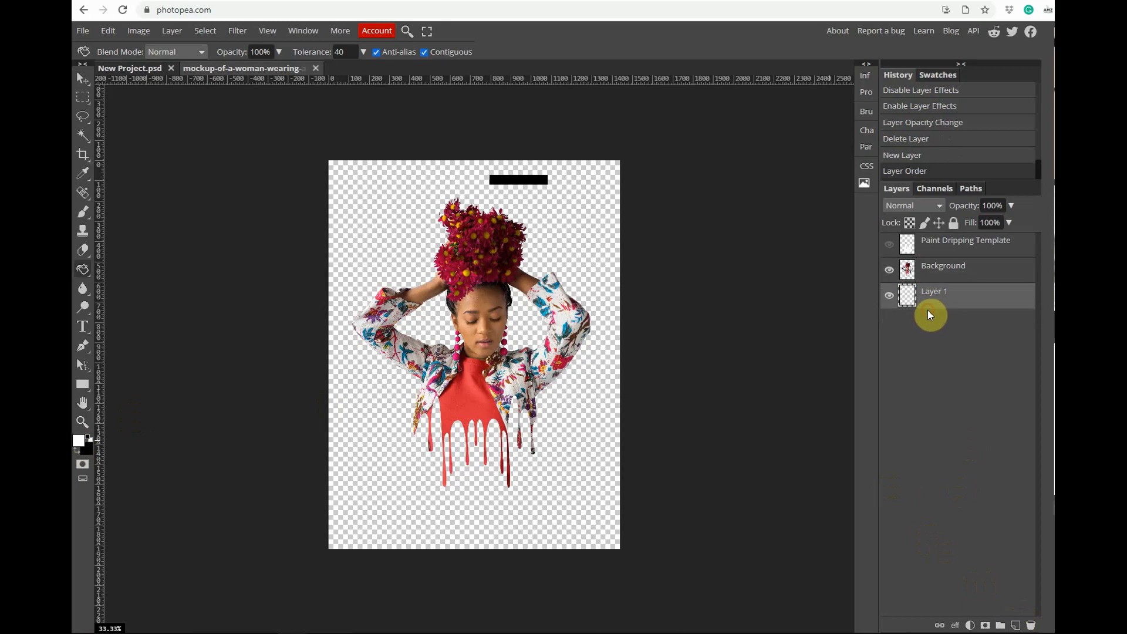
Rename the woman's layer as model and the empty layer beneath it as background.
{"action": "double_click", "coordinate": [943, 268]}
{"action": "type", "text": "model"}
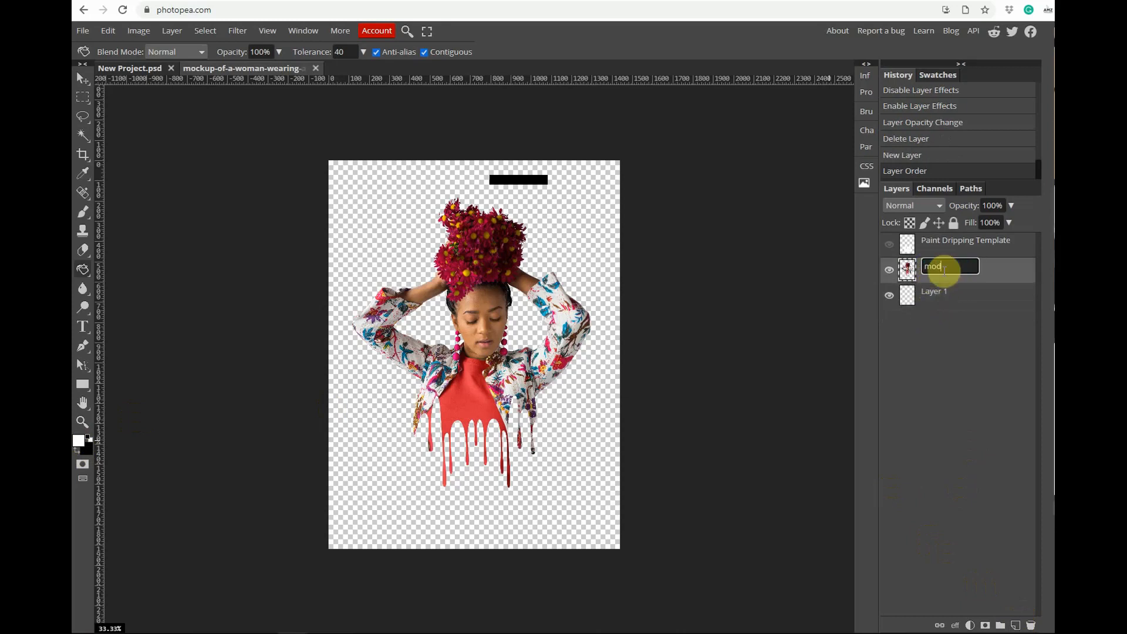
{"action": "key", "text": "Return"}
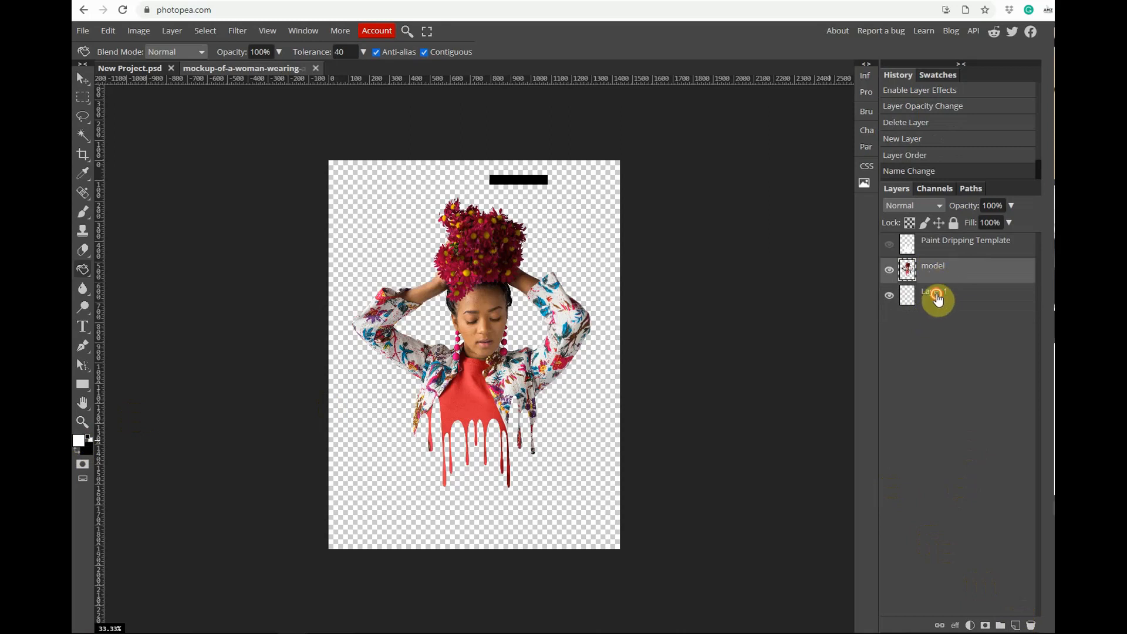
{"action": "double_click", "coordinate": [936, 293]}
{"action": "type", "text": "background"}
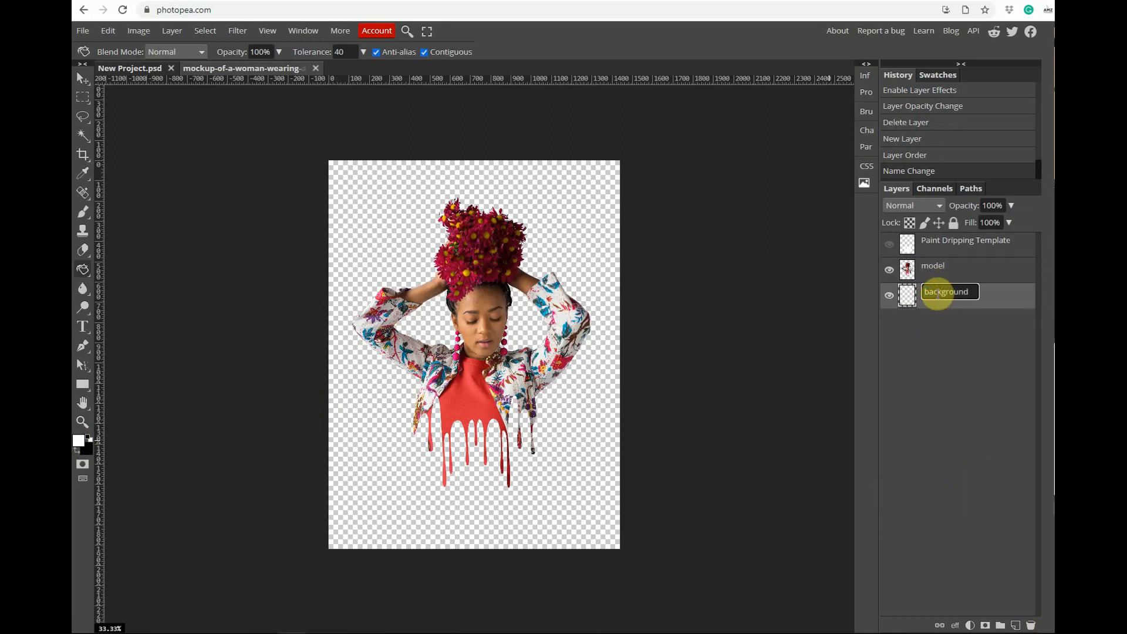
{"action": "key", "text": "Return"}
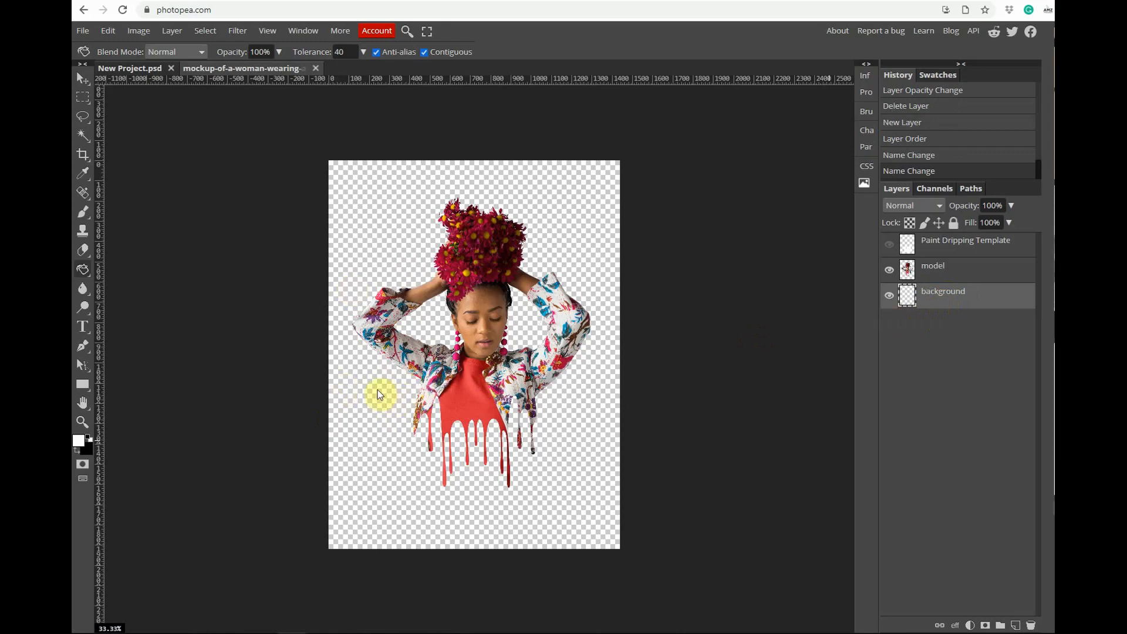
Fill the background layer with white using the Paint Bucket and check it by briefly hiding the model layer.
{"action": "left_click", "coordinate": [397, 223]}
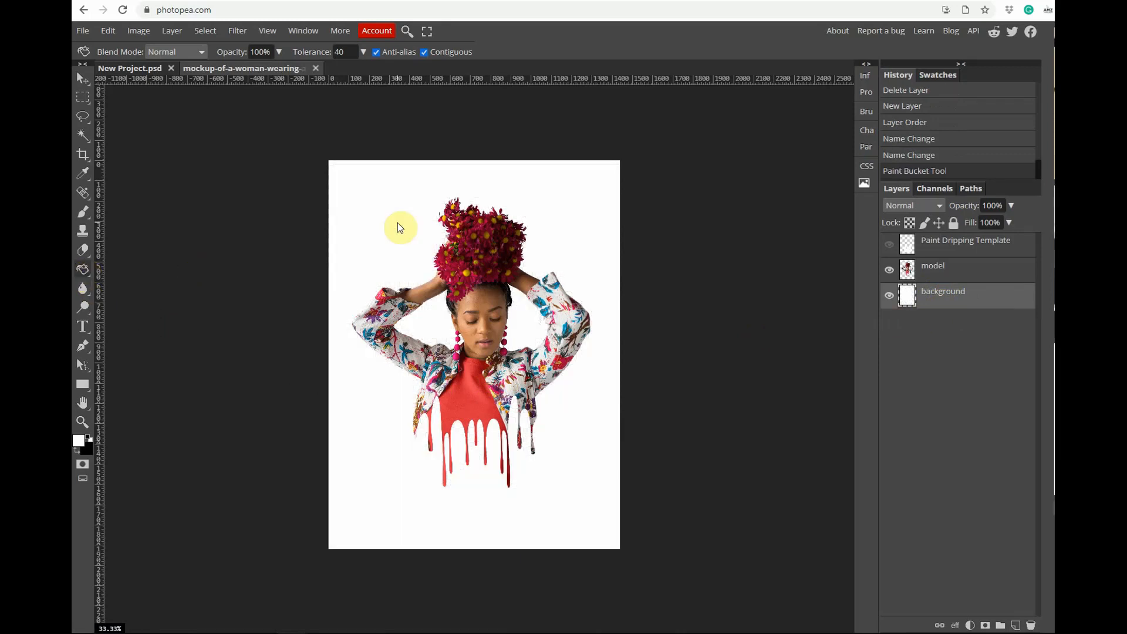
{"action": "left_click", "coordinate": [889, 271]}
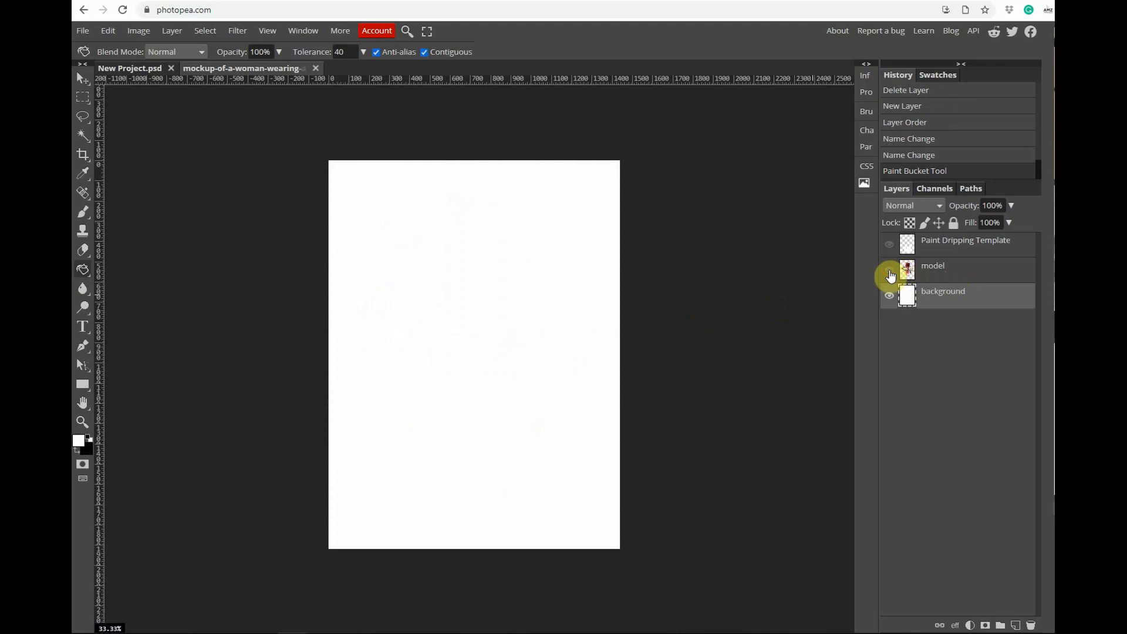
{"action": "left_click", "coordinate": [889, 272]}
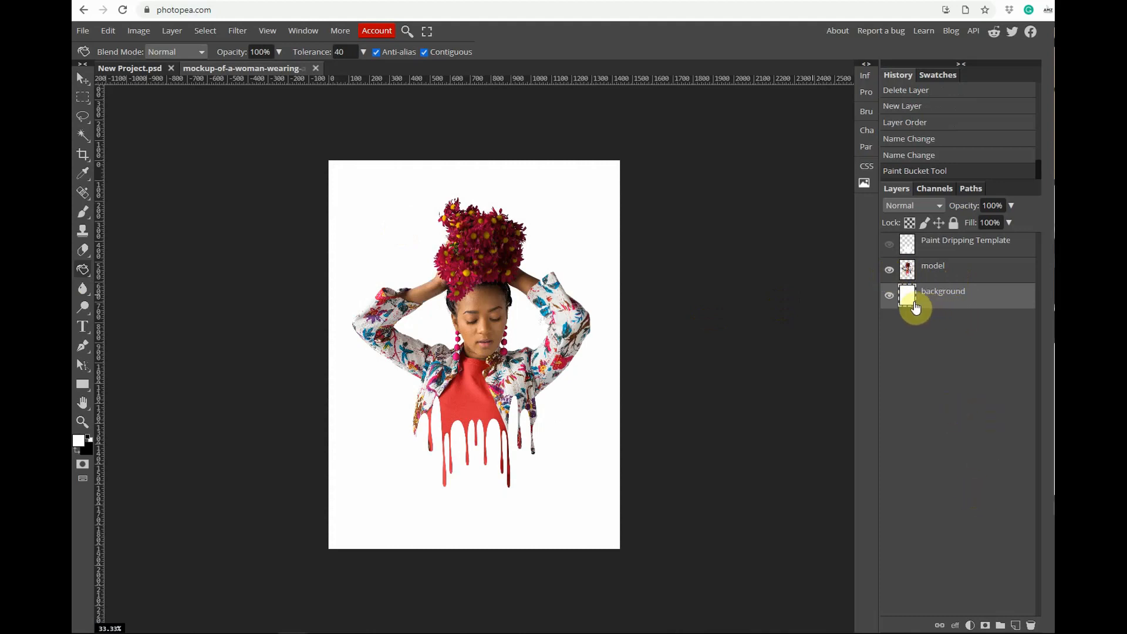
Apply a reversed linear crimson-to-yellow Gradient Overlay to the background layer at 42% opacity and a 90° angle.
{"action": "left_click", "coordinate": [955, 625]}
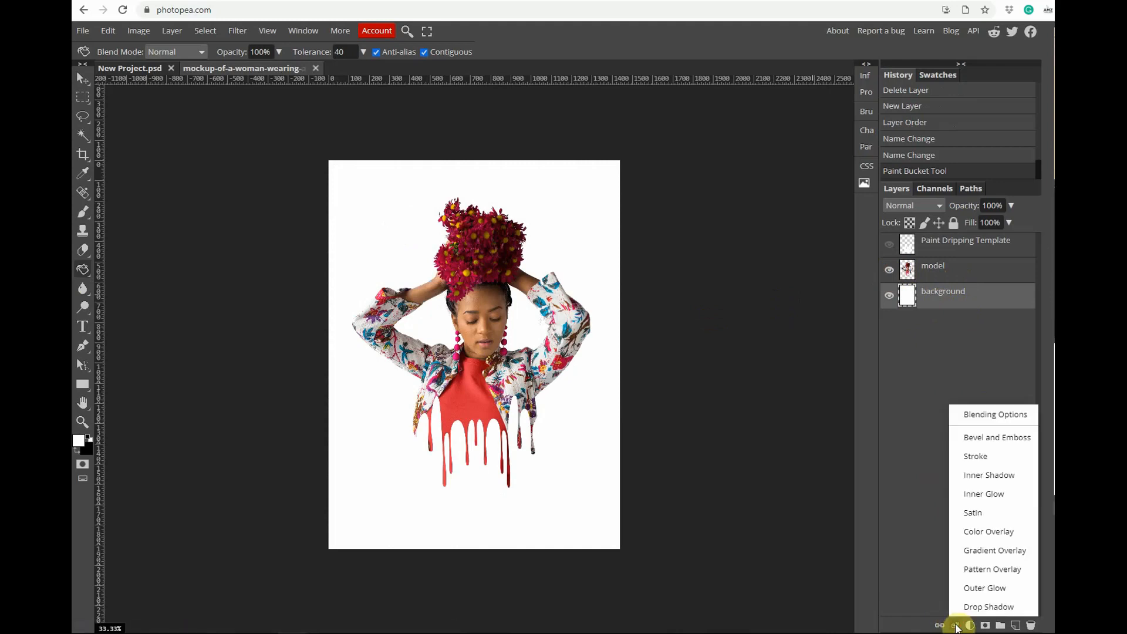
{"action": "left_click", "coordinate": [979, 552]}
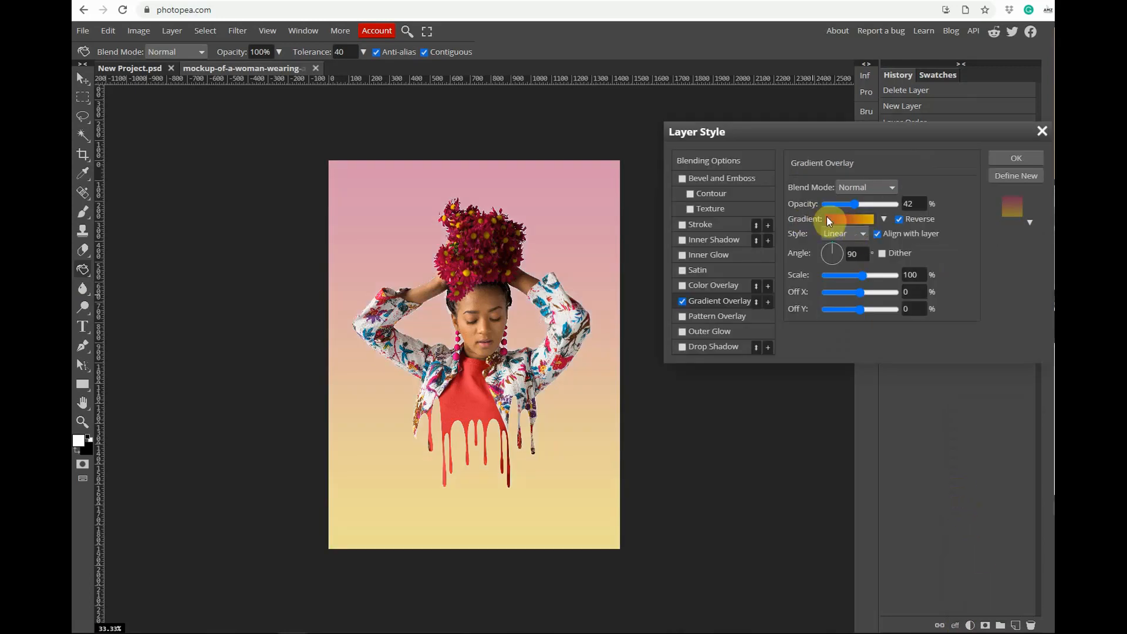
{"action": "left_click", "coordinate": [845, 218]}
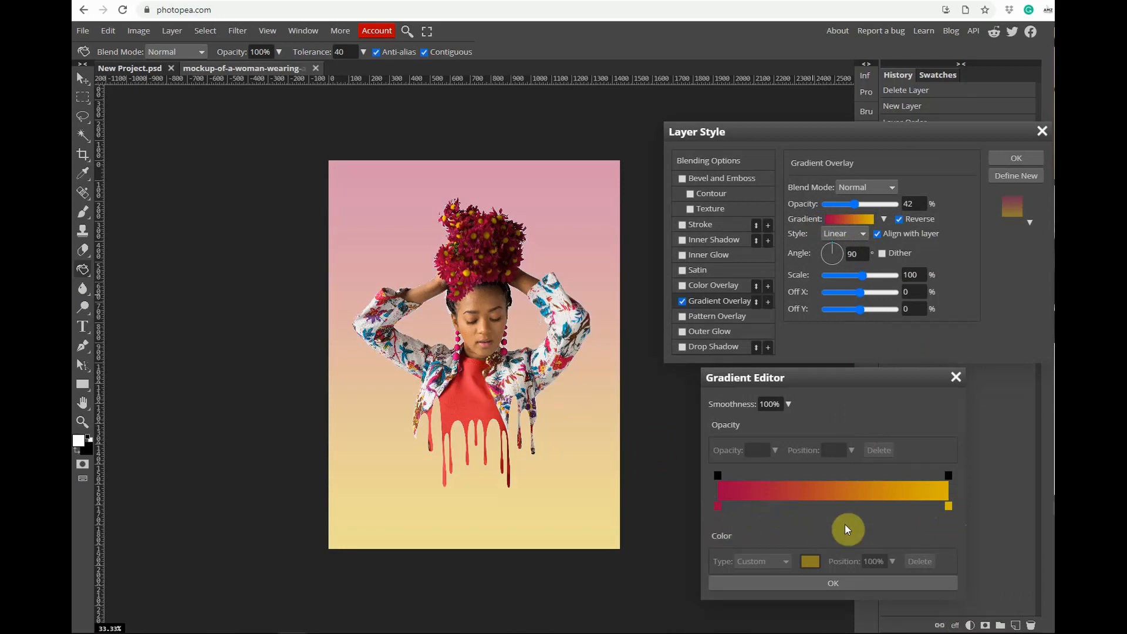
{"action": "left_click", "coordinate": [956, 379]}
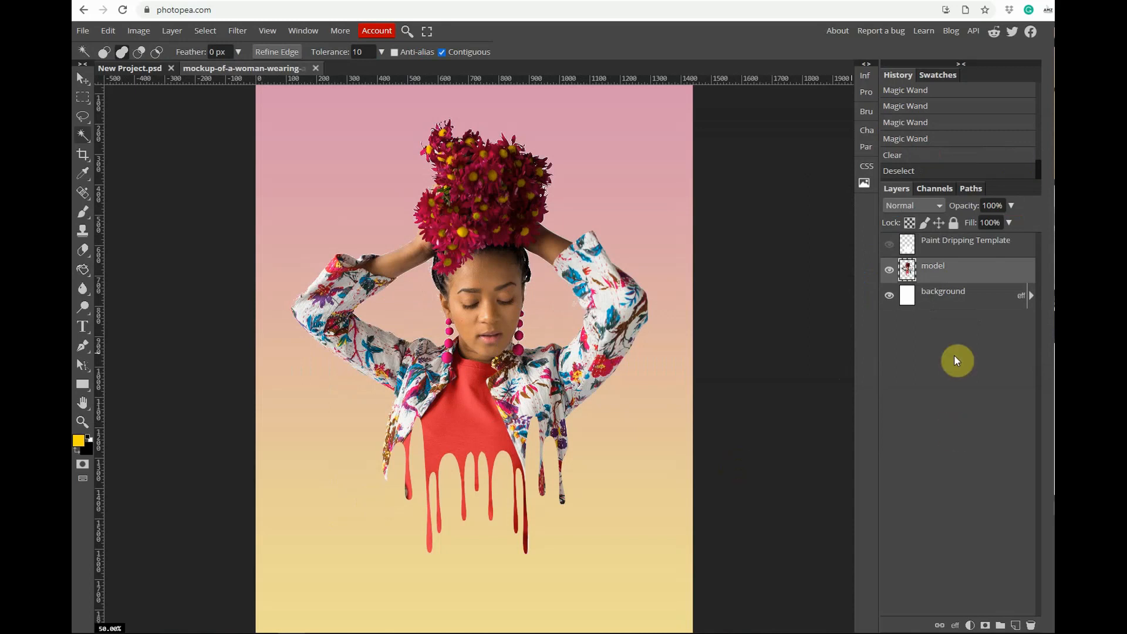
Add a new layer directly above the background layer and rename it paint splatter.
{"action": "left_click", "coordinate": [943, 302]}
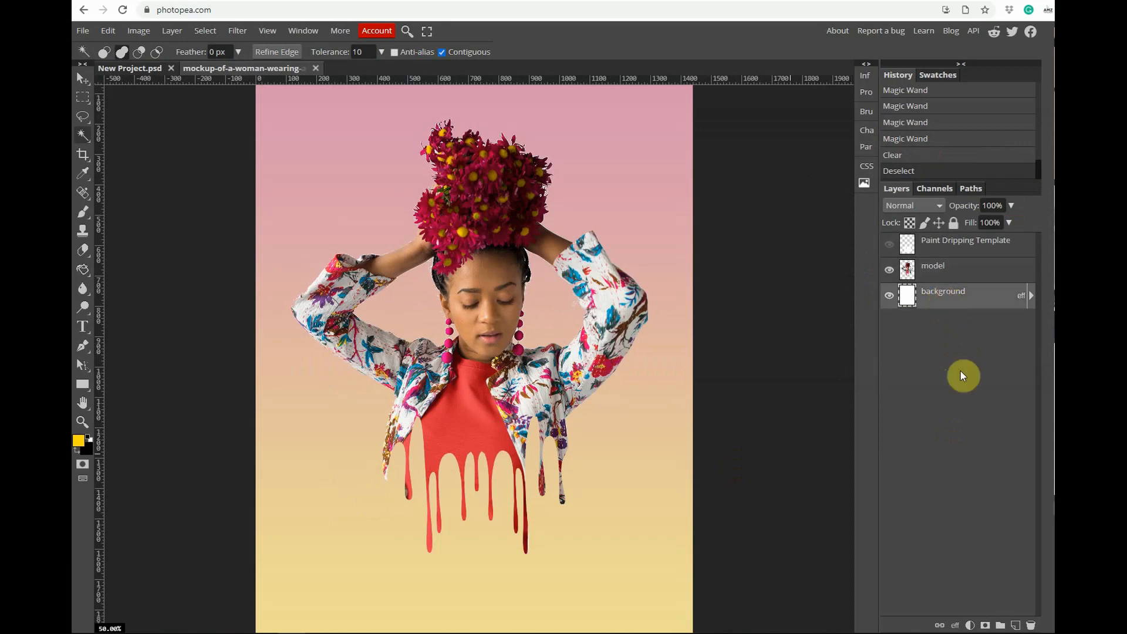
{"action": "left_click", "coordinate": [1014, 625]}
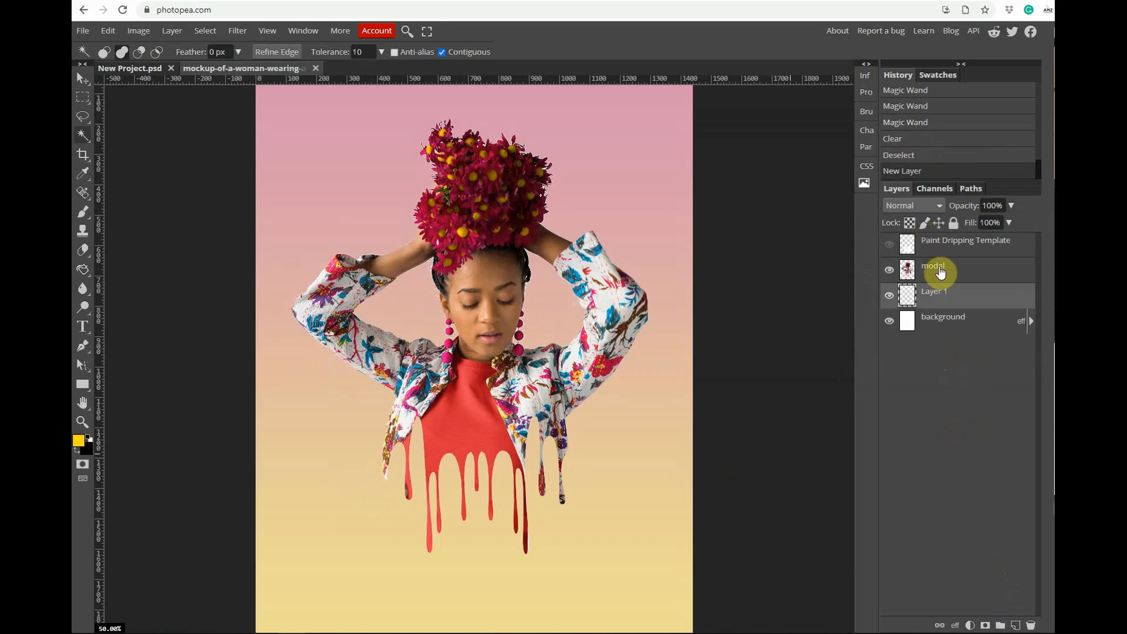
{"action": "double_click", "coordinate": [934, 293]}
{"action": "type", "text": "pa"}
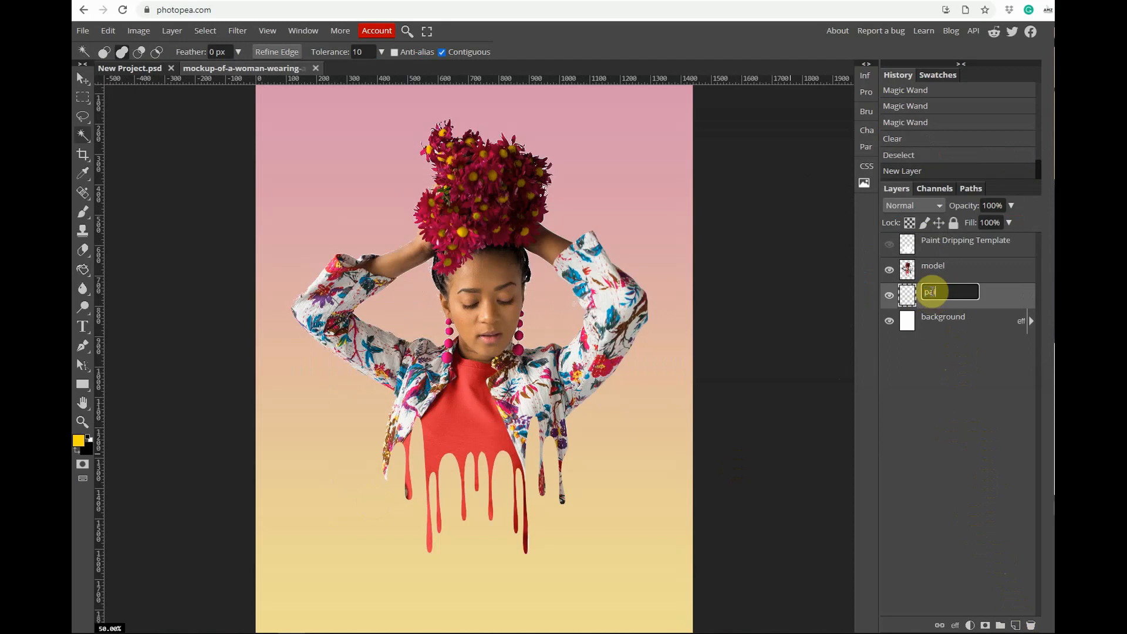
{"action": "type", "text": "int splatter"}
{"action": "key", "text": "Return"}
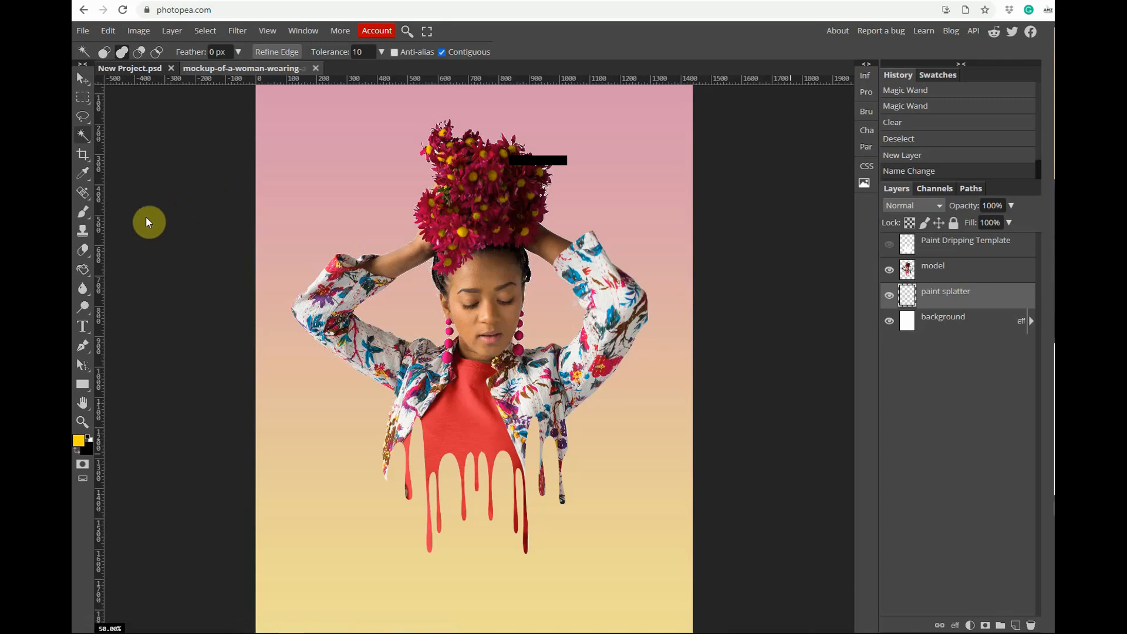
Set up the Brush tool with a textured splatter tip at 500 px and yellow as the foreground colour.
{"action": "key", "text": "b"}
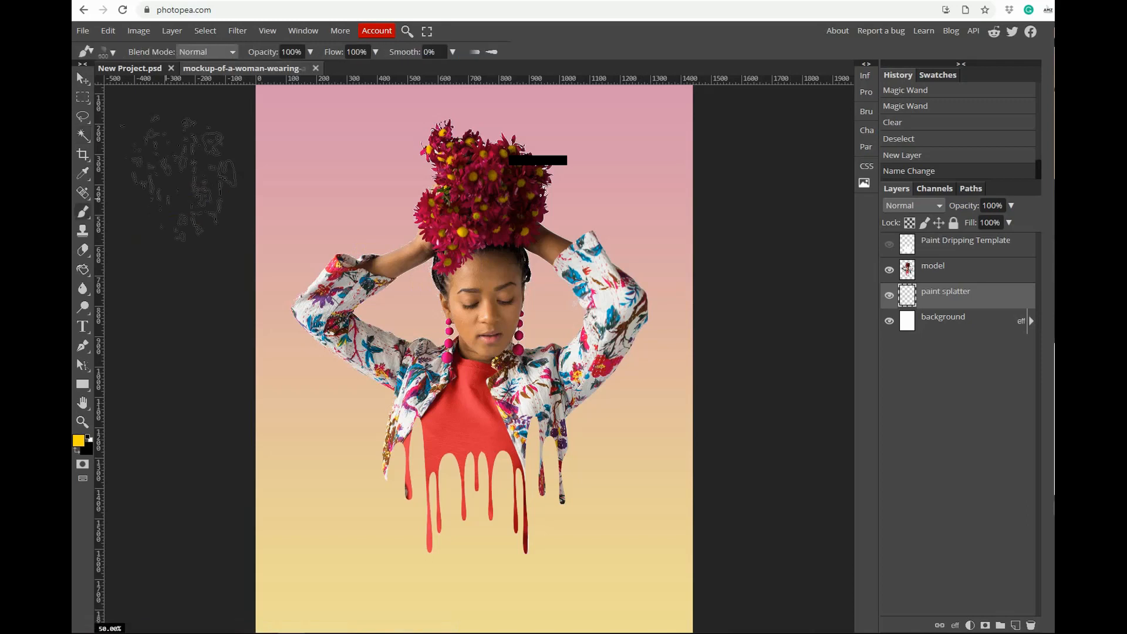
{"action": "left_click", "coordinate": [112, 53]}
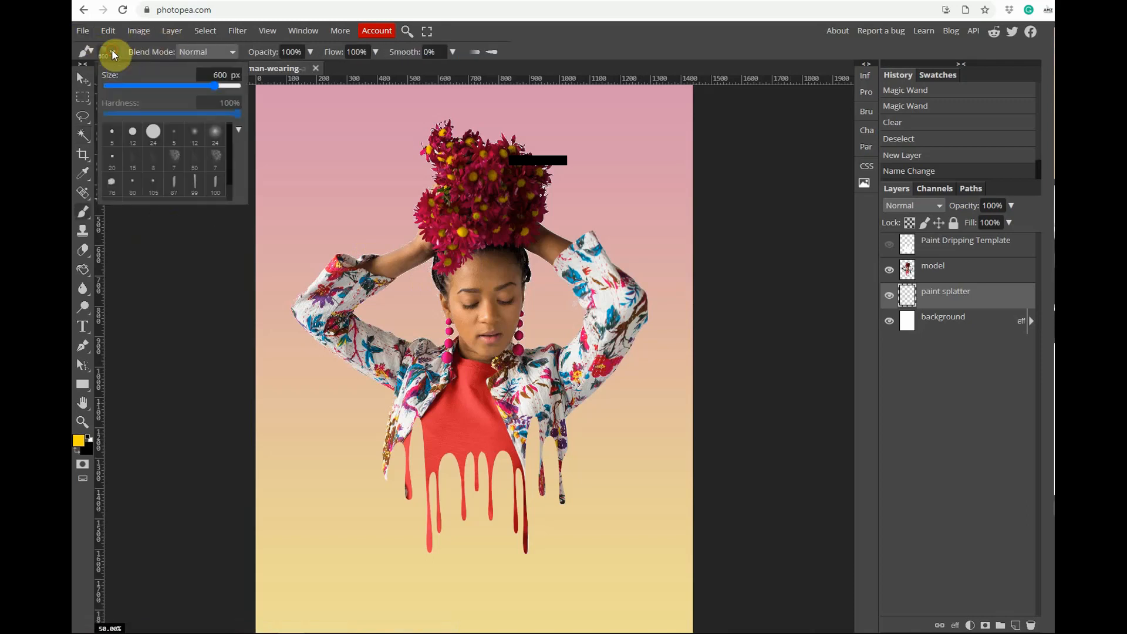
{"action": "left_click", "coordinate": [218, 164]}
{"action": "left_click_drag", "start_coordinate": [129, 94], "coordinate": [210, 93]}
{"action": "left_click", "coordinate": [227, 74]}
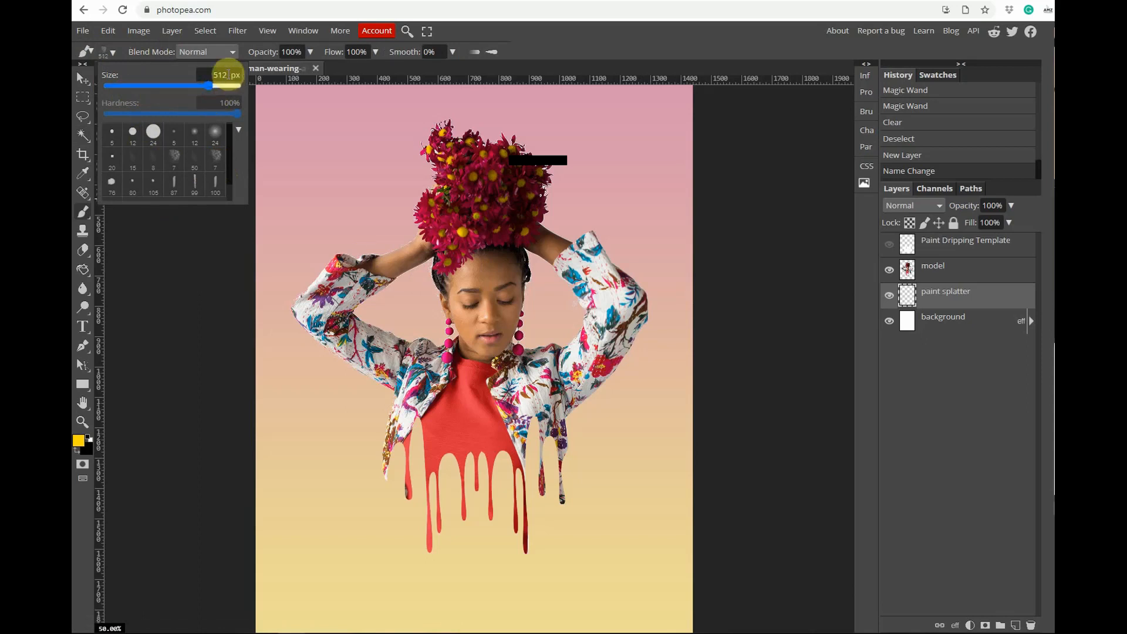
{"action": "left_click", "coordinate": [217, 74]}
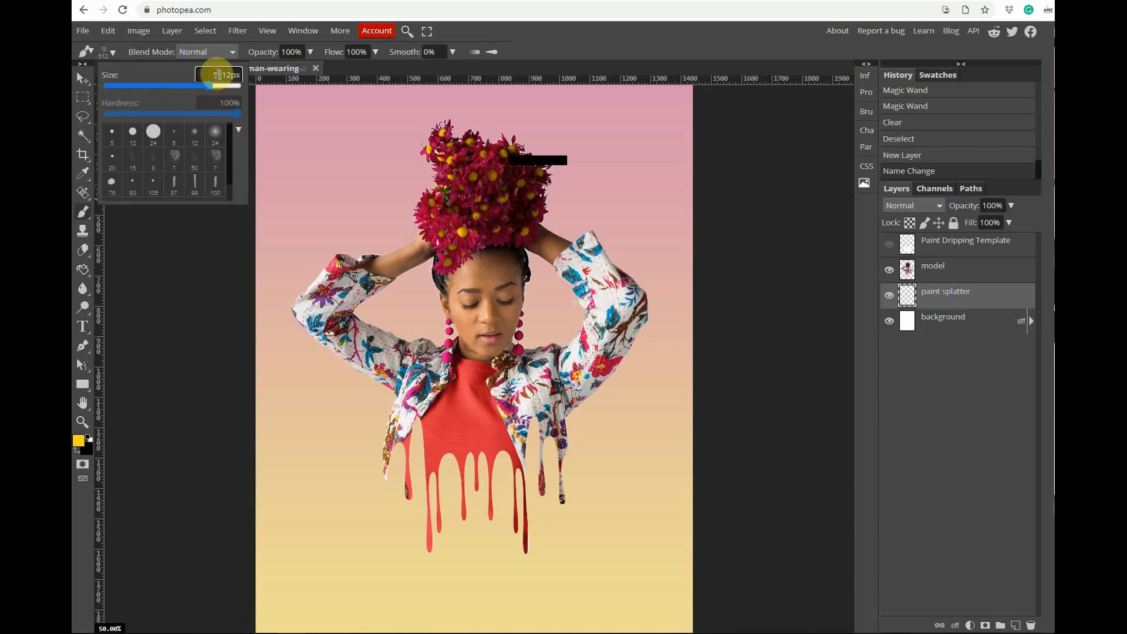
{"action": "key", "text": "Delete"}
{"action": "key", "text": "Delete"}
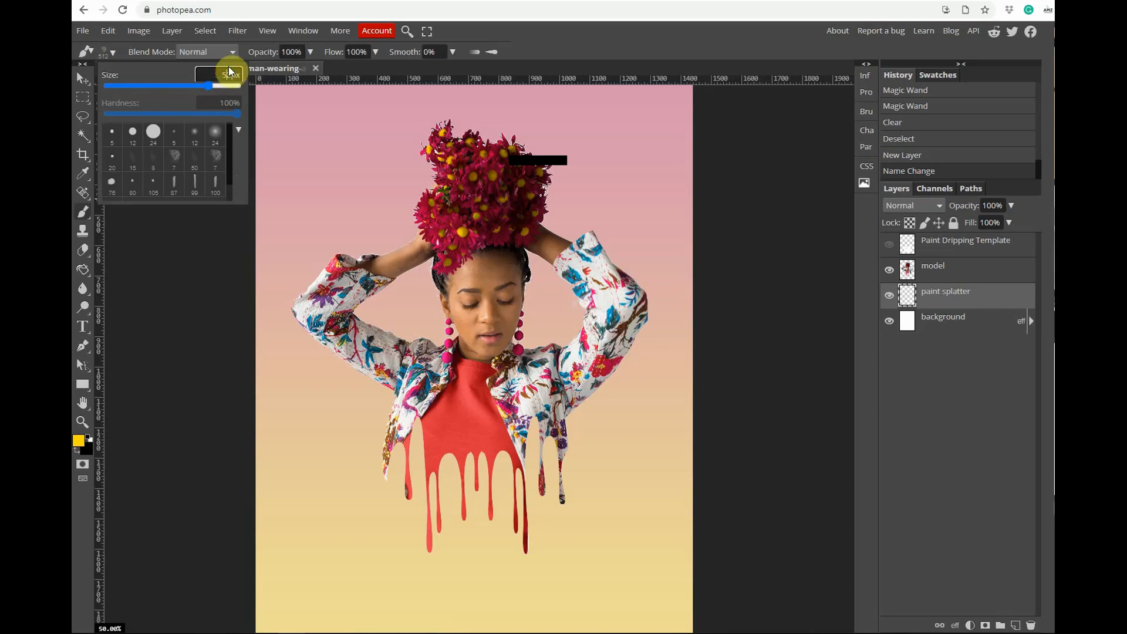
{"action": "type", "text": "00"}
{"action": "key", "text": "Return"}
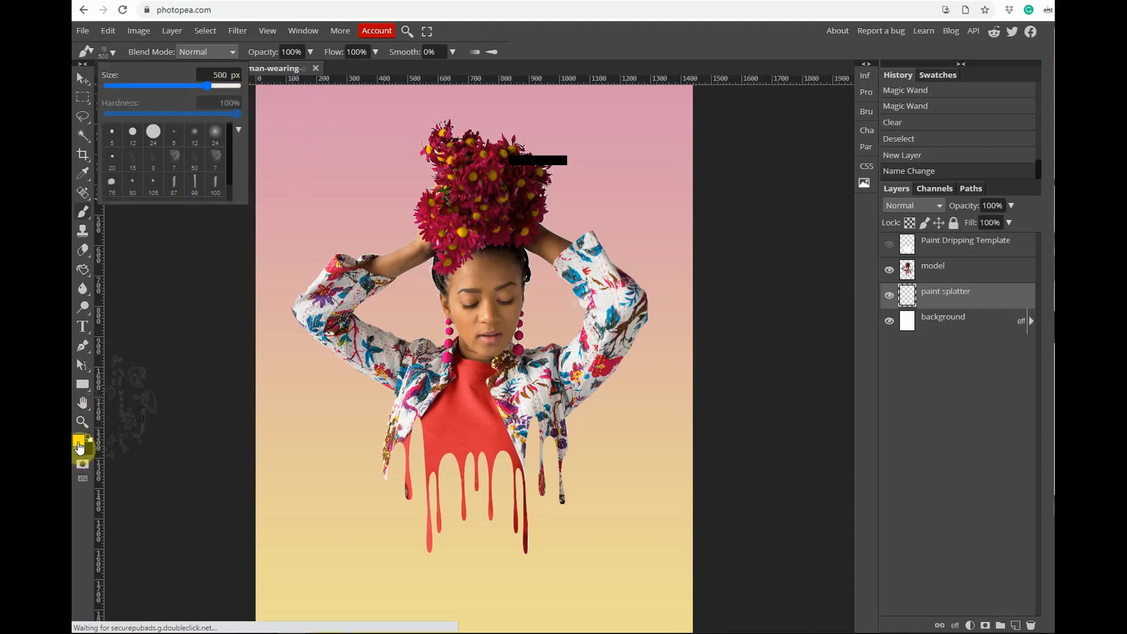
{"action": "left_click", "coordinate": [80, 445]}
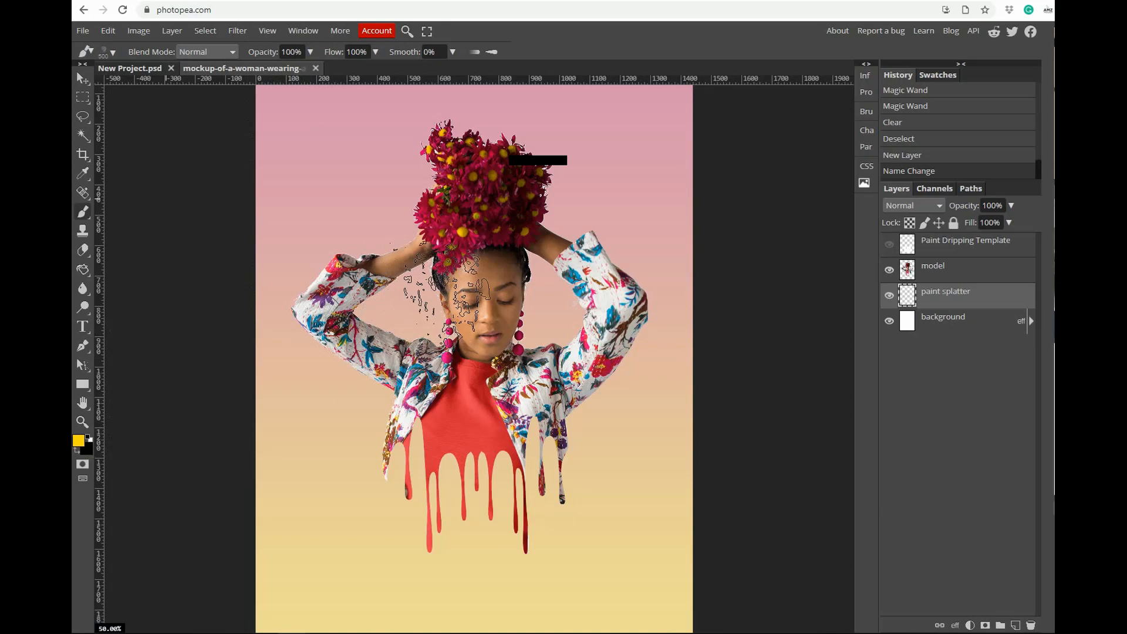
Paint yellow splatters behind the woman around her head, both arms and torso on the paint splatter layer.
{"action": "left_click", "coordinate": [402, 300]}
{"action": "left_click_drag", "start_coordinate": [388, 320], "coordinate": [390, 229]}
{"action": "left_click", "coordinate": [394, 245]}
{"action": "left_click", "coordinate": [531, 350]}
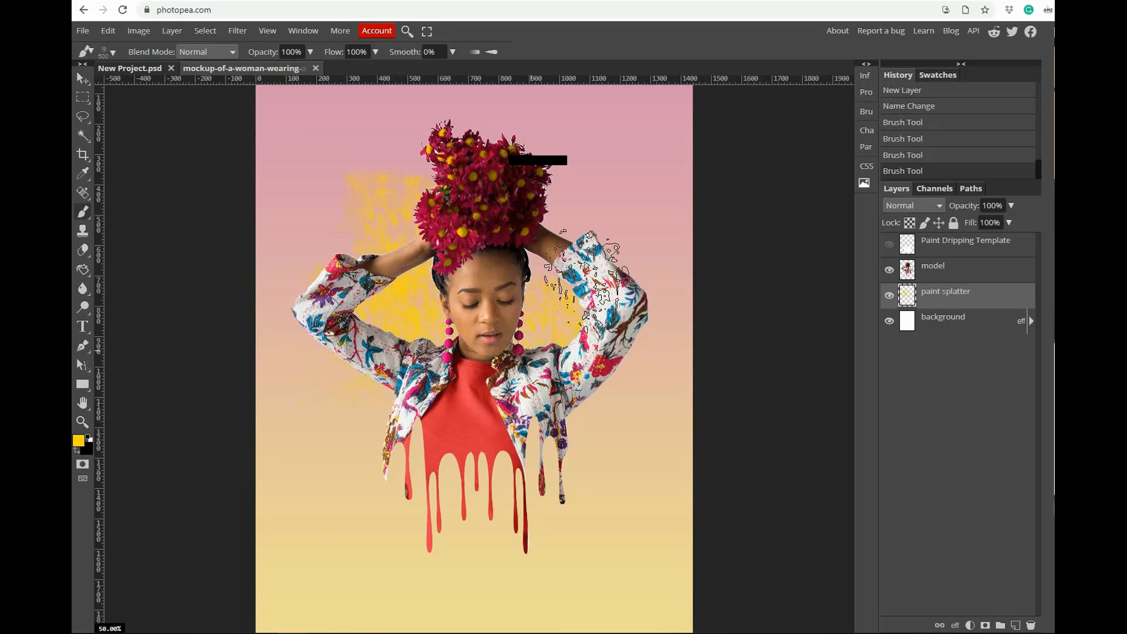
{"action": "left_click", "coordinate": [587, 277]}
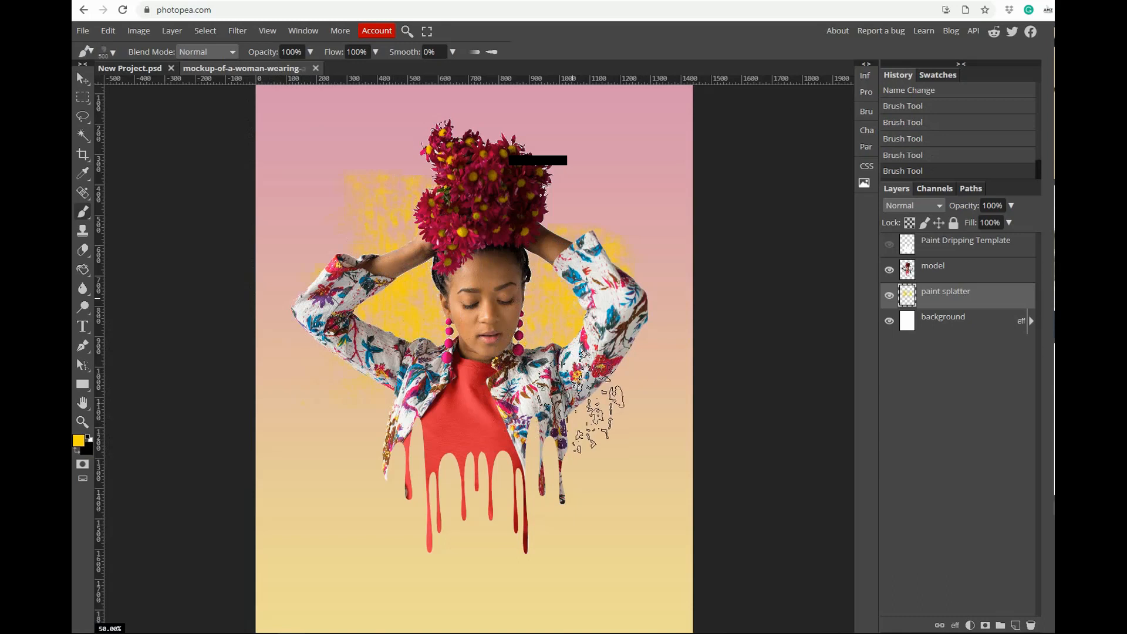
{"action": "left_click", "coordinate": [592, 408]}
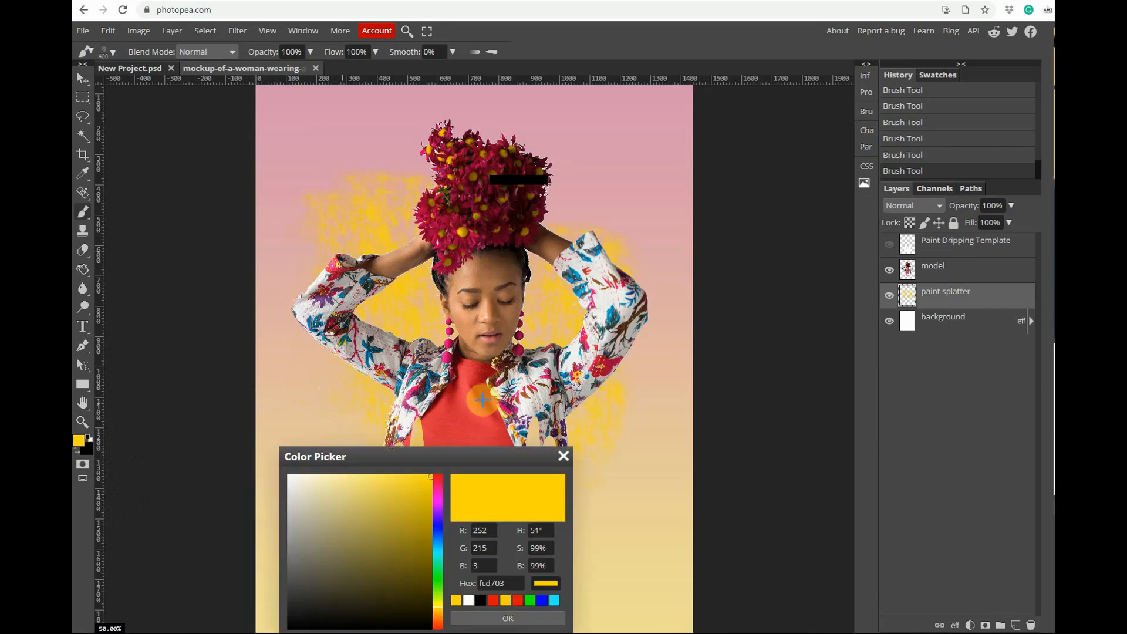
Set the foreground colour to the red b61a26 sampled from the woman's top.
{"action": "left_click", "coordinate": [482, 400]}
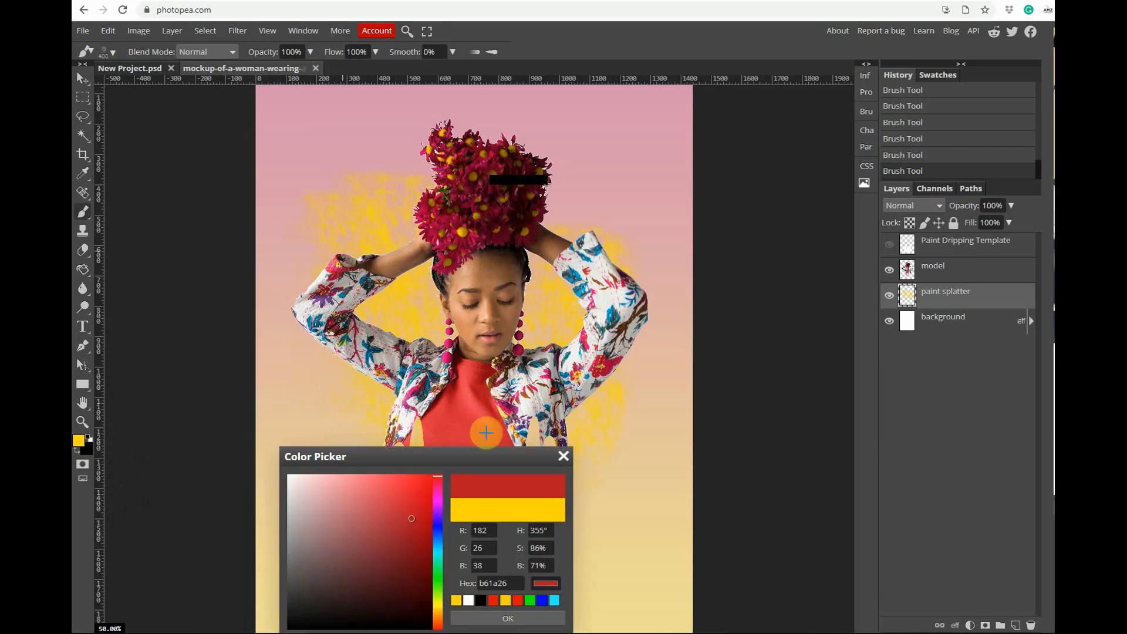
{"action": "left_click_drag", "start_coordinate": [484, 461], "coordinate": [447, 317]}
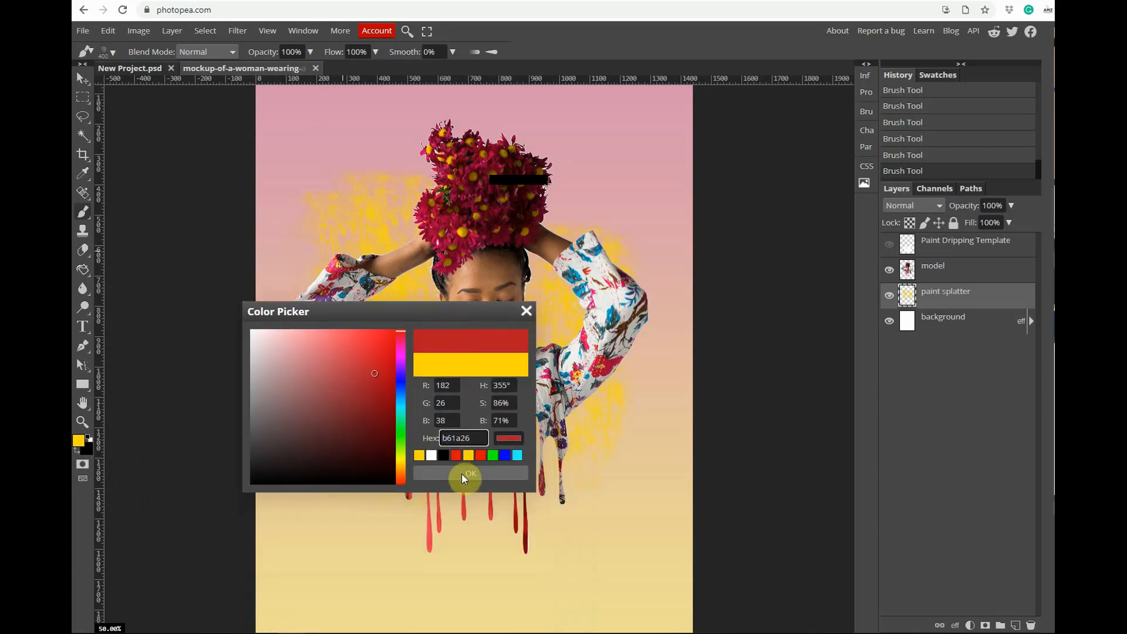
{"action": "left_click", "coordinate": [464, 475]}
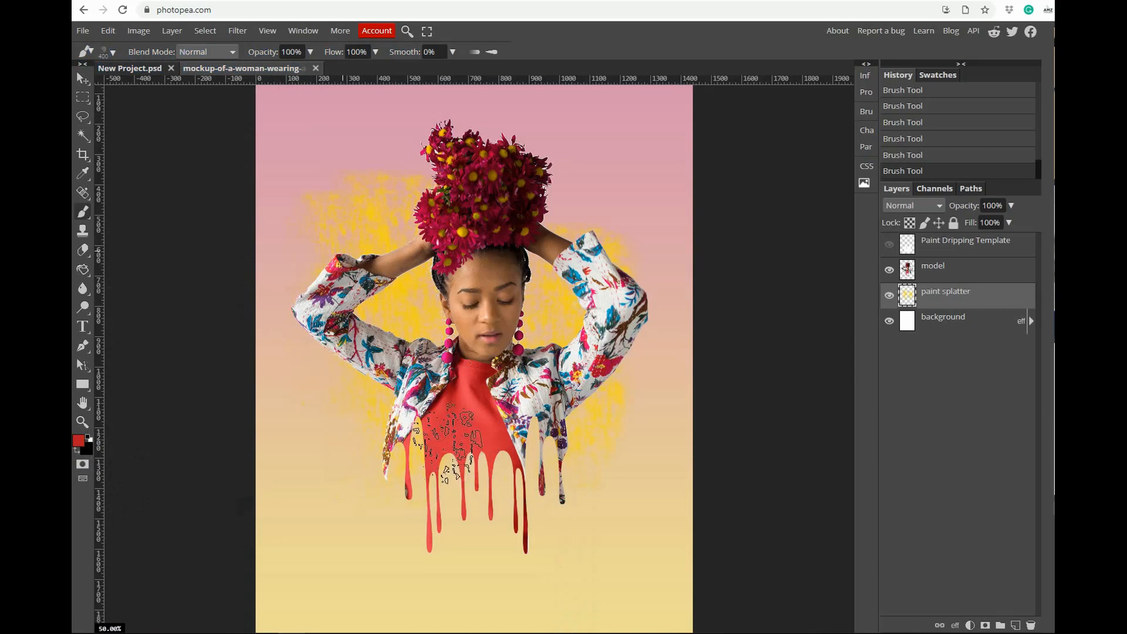
Paint red splatters over the yellow ones on both sides of the woman's head, arms and torso.
{"action": "left_click", "coordinate": [352, 402]}
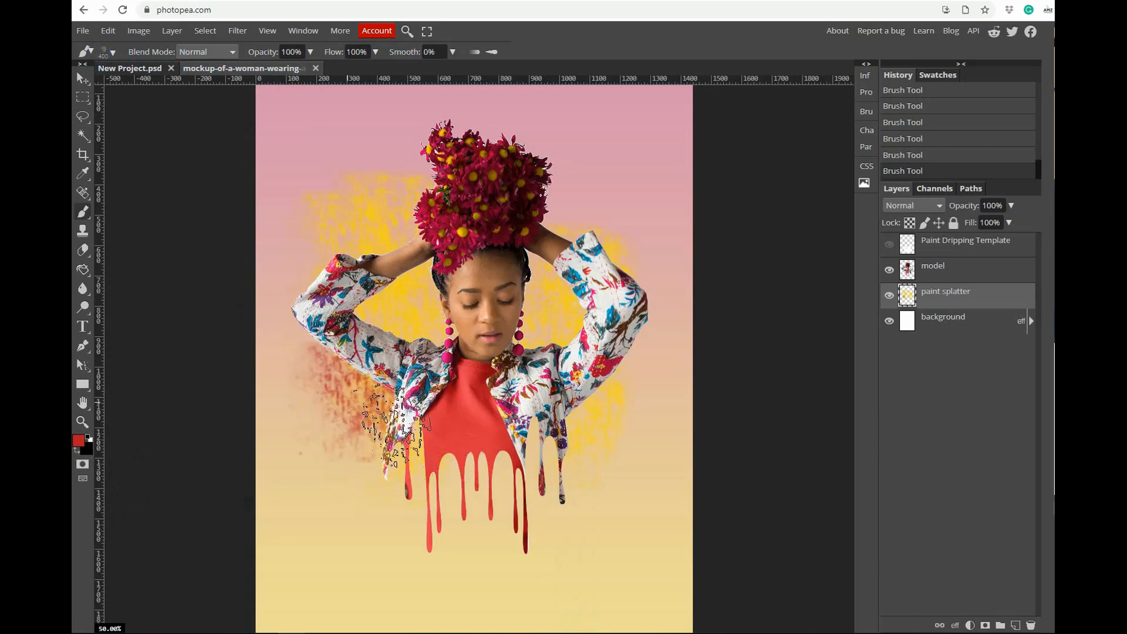
{"action": "left_click", "coordinate": [418, 308]}
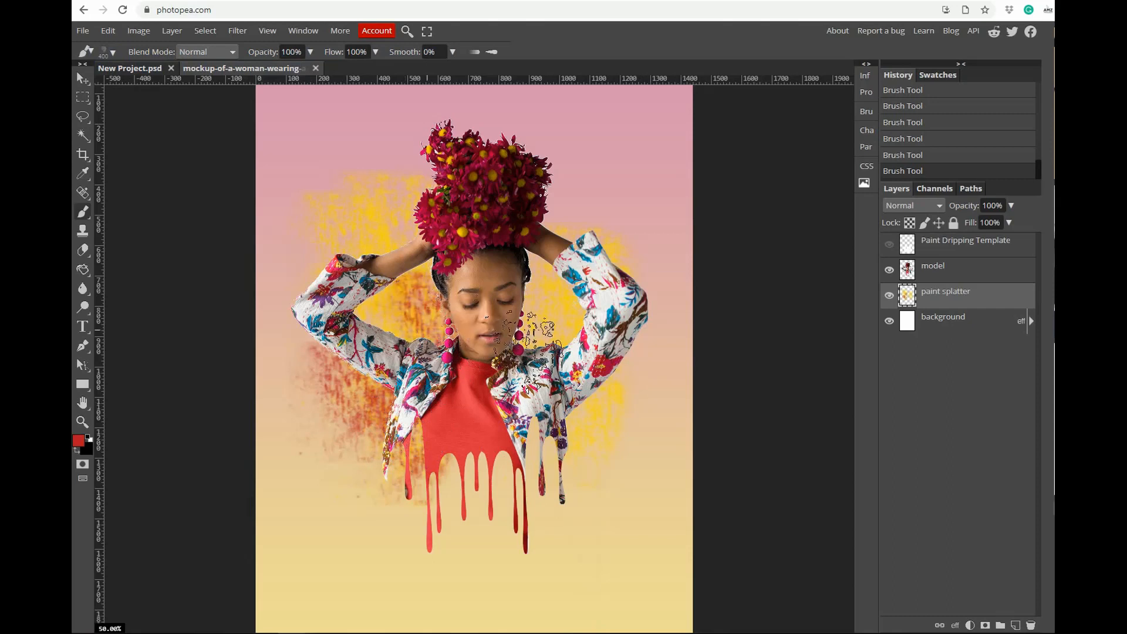
{"action": "left_click", "coordinate": [552, 281]}
{"action": "left_click", "coordinate": [561, 252]}
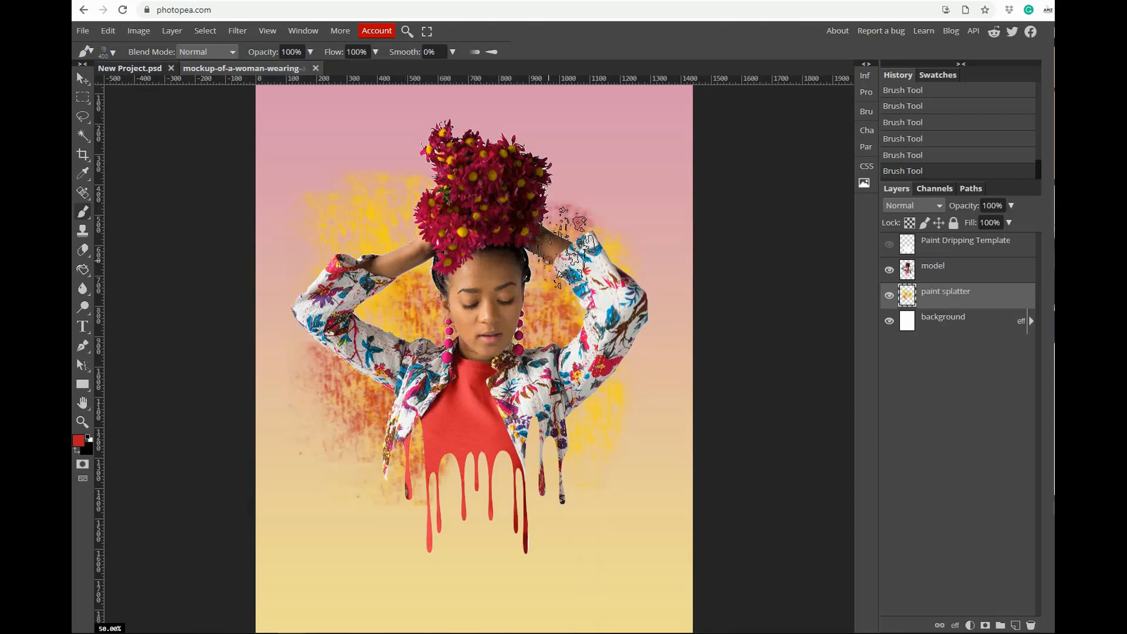
{"action": "left_click", "coordinate": [601, 385]}
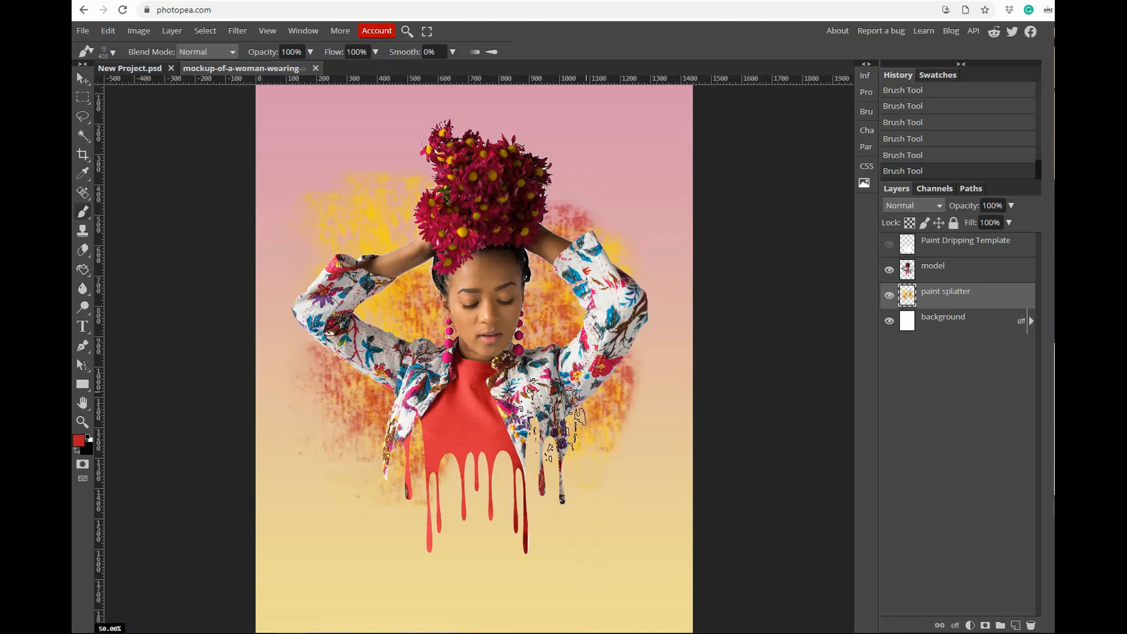
{"action": "left_click", "coordinate": [537, 451]}
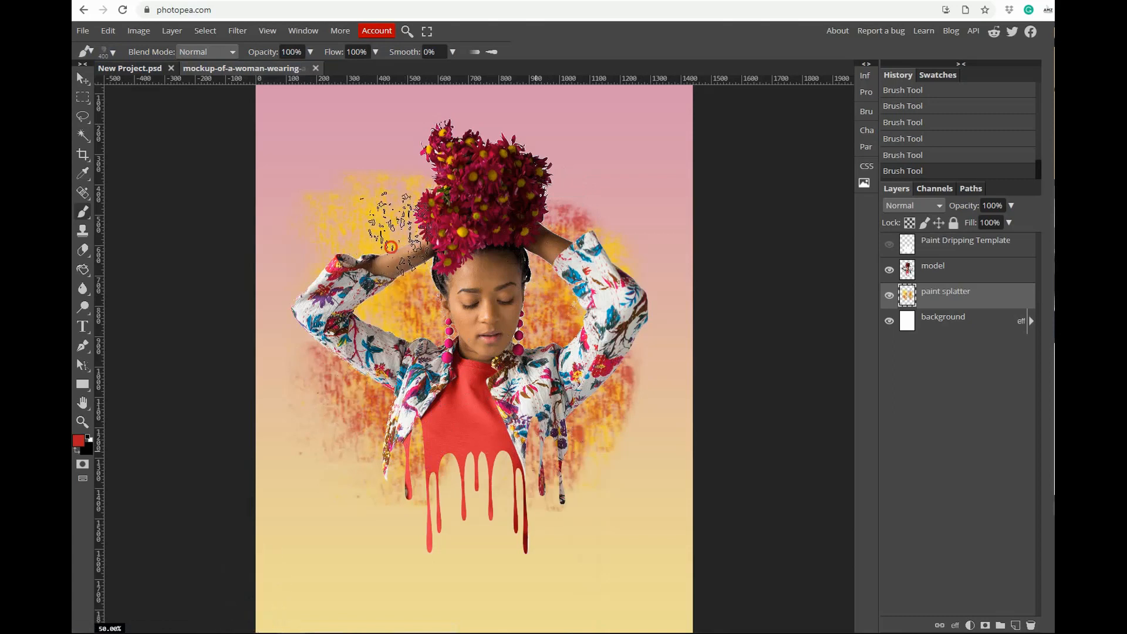
{"action": "left_click", "coordinate": [380, 220]}
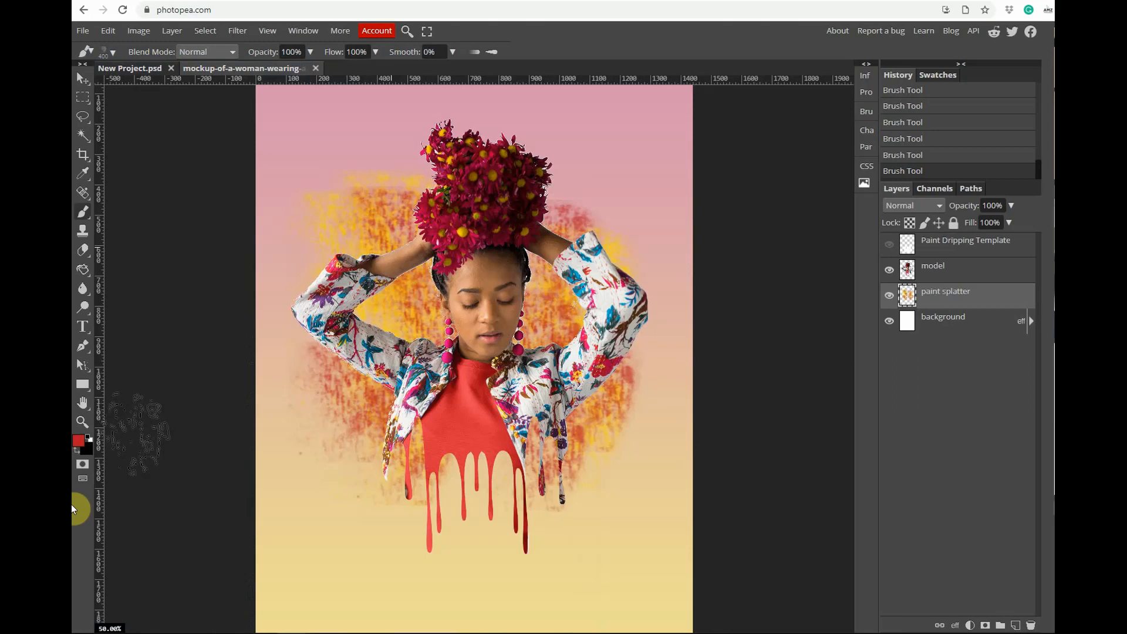
Add a black Drop Shadow to the model layer with Linear Burn, 100% opacity, 30° angle, 5 px distance and 0 px size.
{"action": "left_click", "coordinate": [83, 78]}
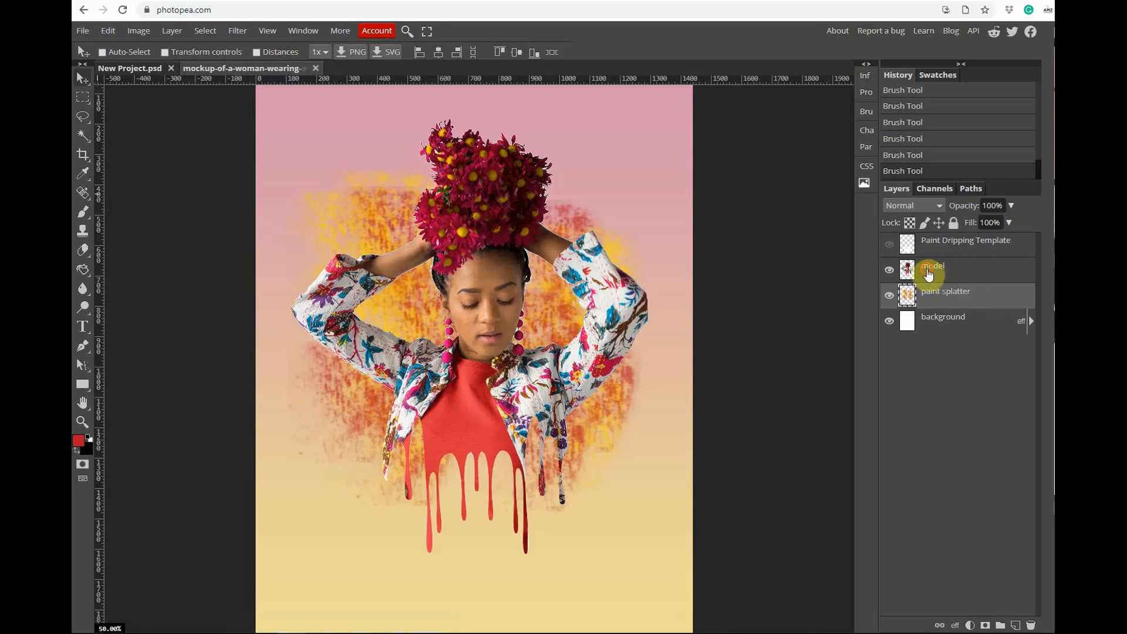
{"action": "left_click", "coordinate": [929, 274]}
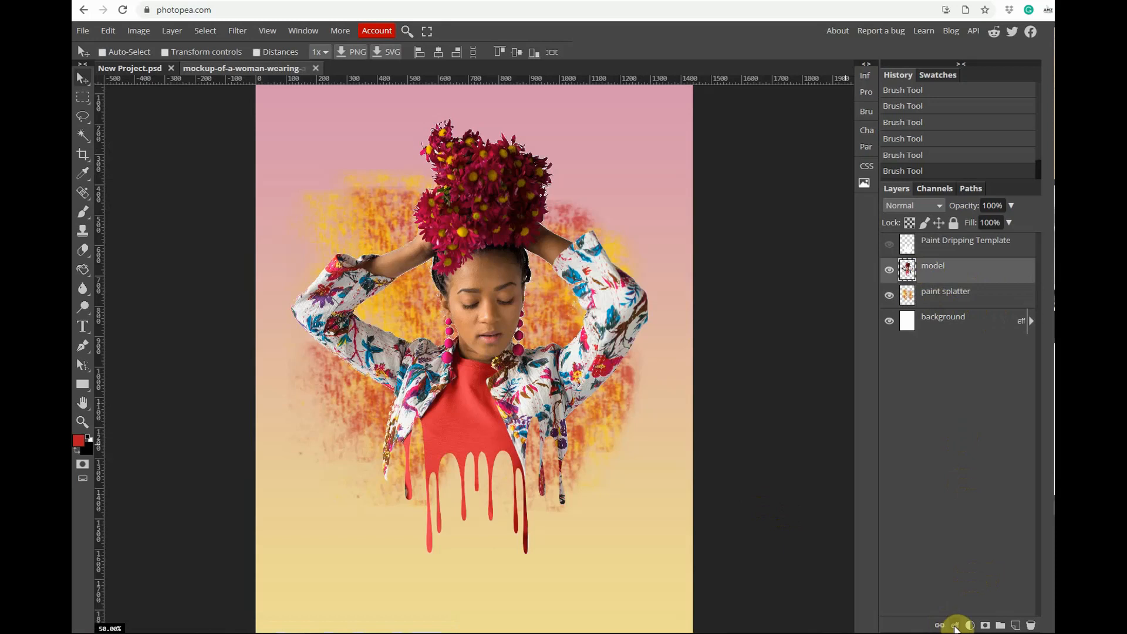
{"action": "left_click", "coordinate": [955, 626]}
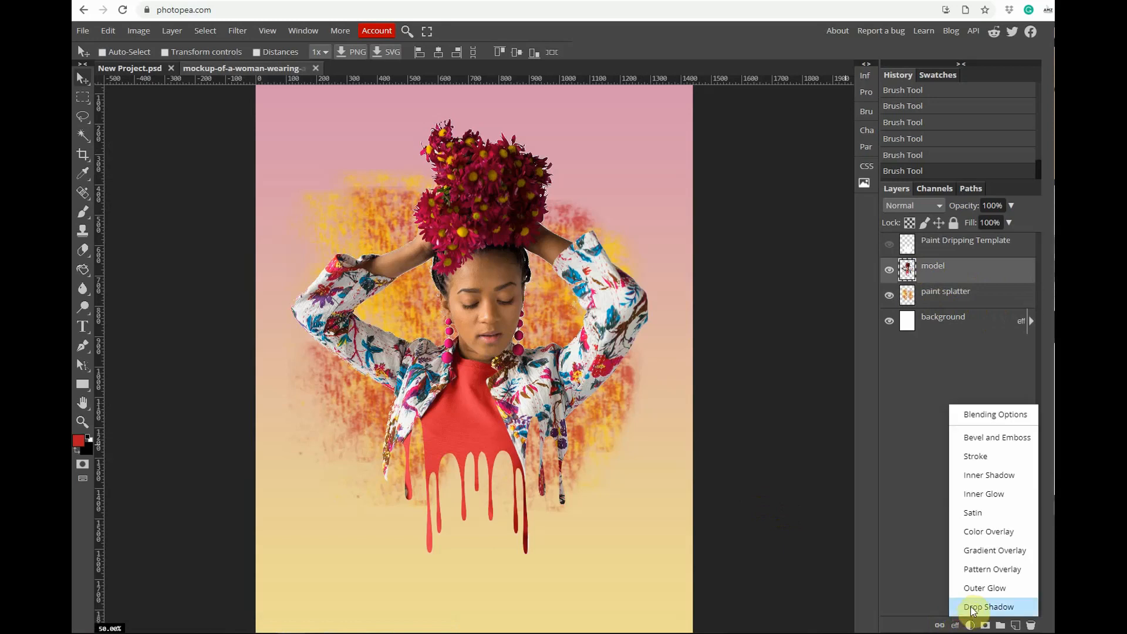
{"action": "left_click", "coordinate": [972, 608]}
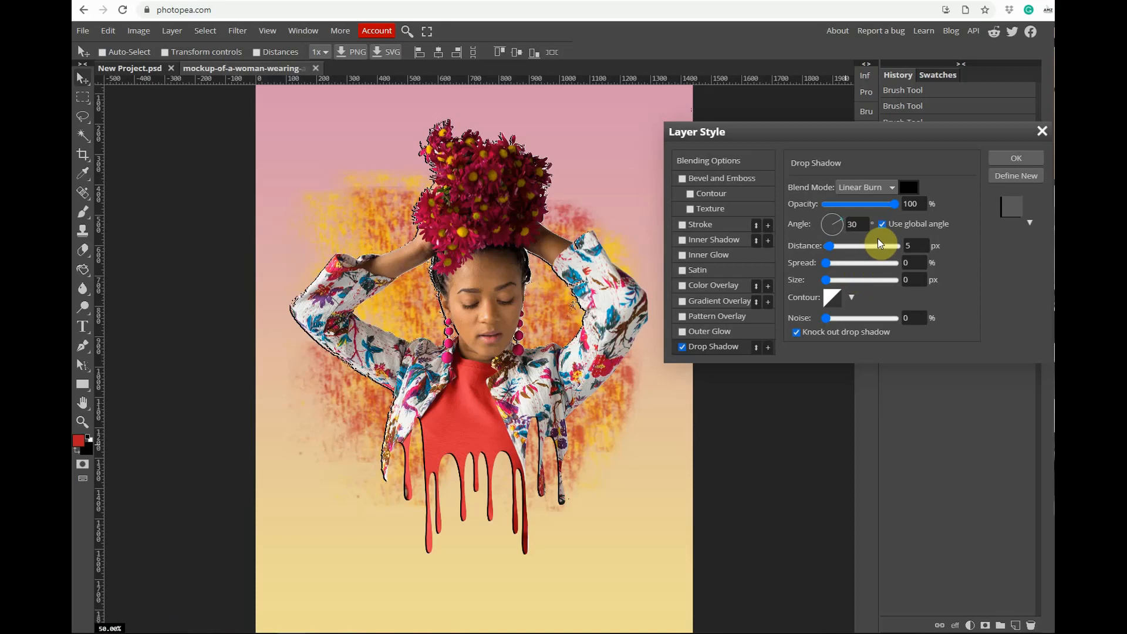
{"action": "left_click", "coordinate": [1014, 159]}
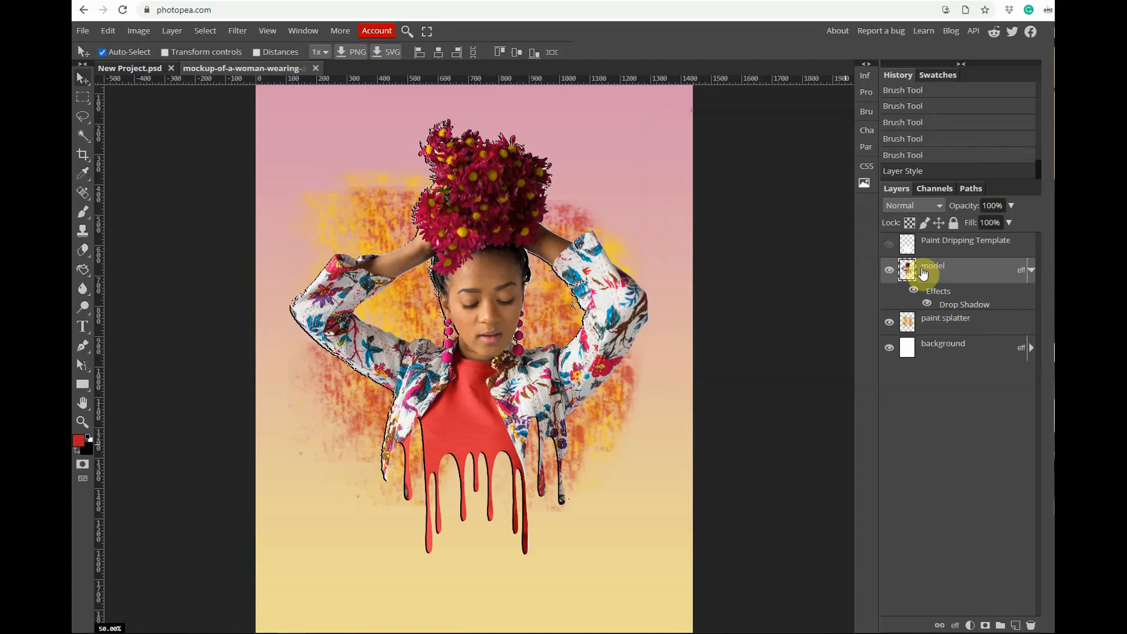
Duplicate the model layer with the copy's effects disabled, and add a raster mask to the original model layer.
{"action": "key", "text": "ctrl+j"}
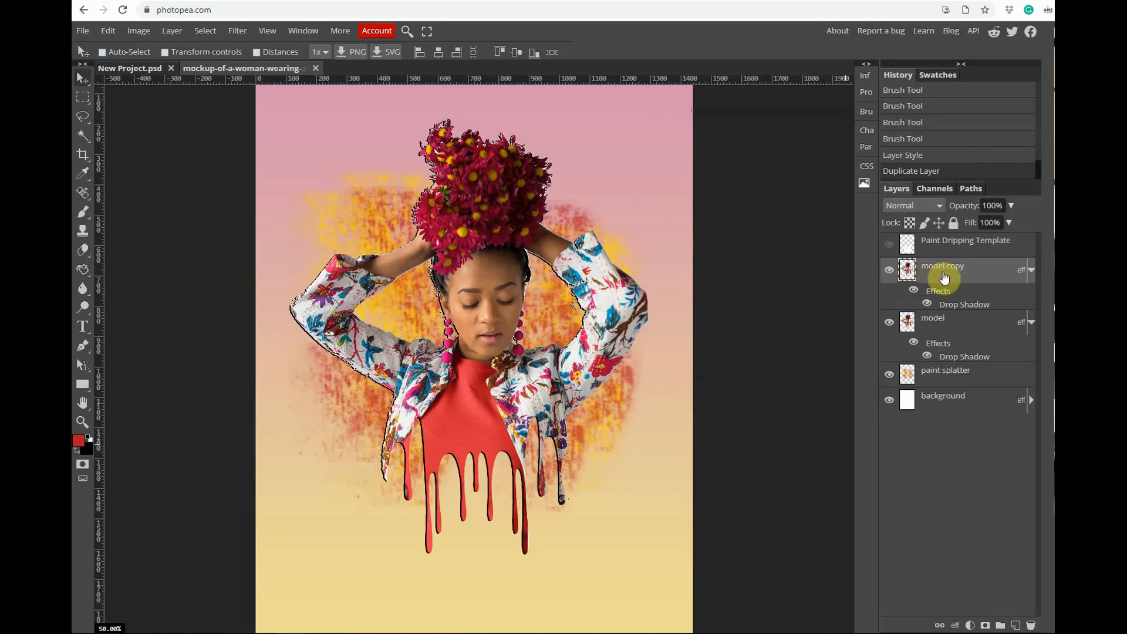
{"action": "left_click", "coordinate": [914, 292]}
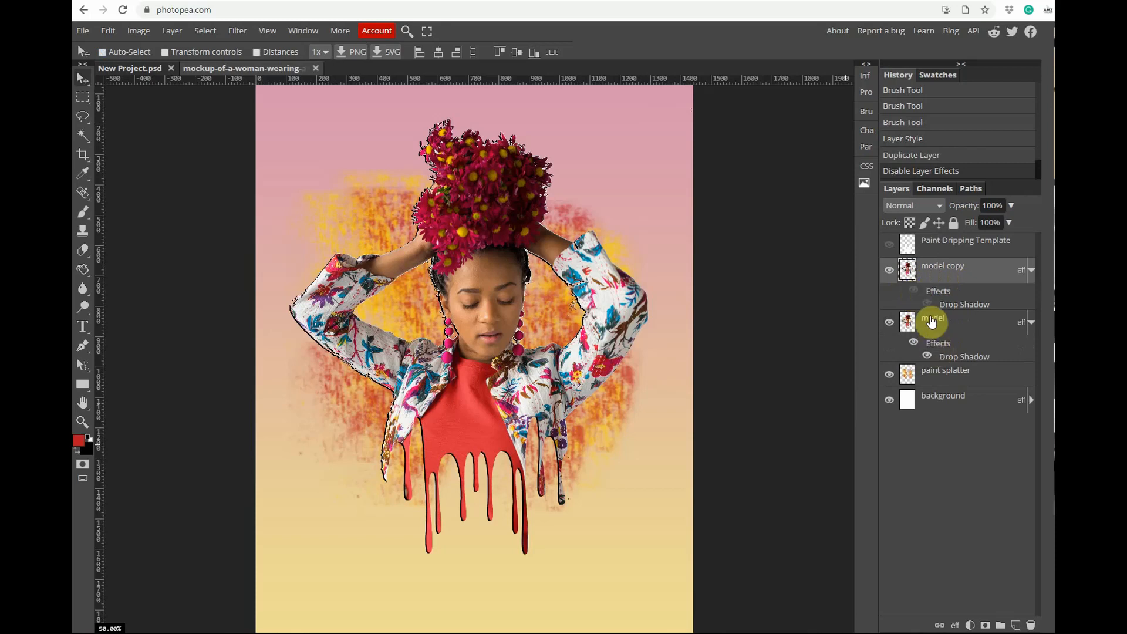
{"action": "left_click", "coordinate": [933, 324]}
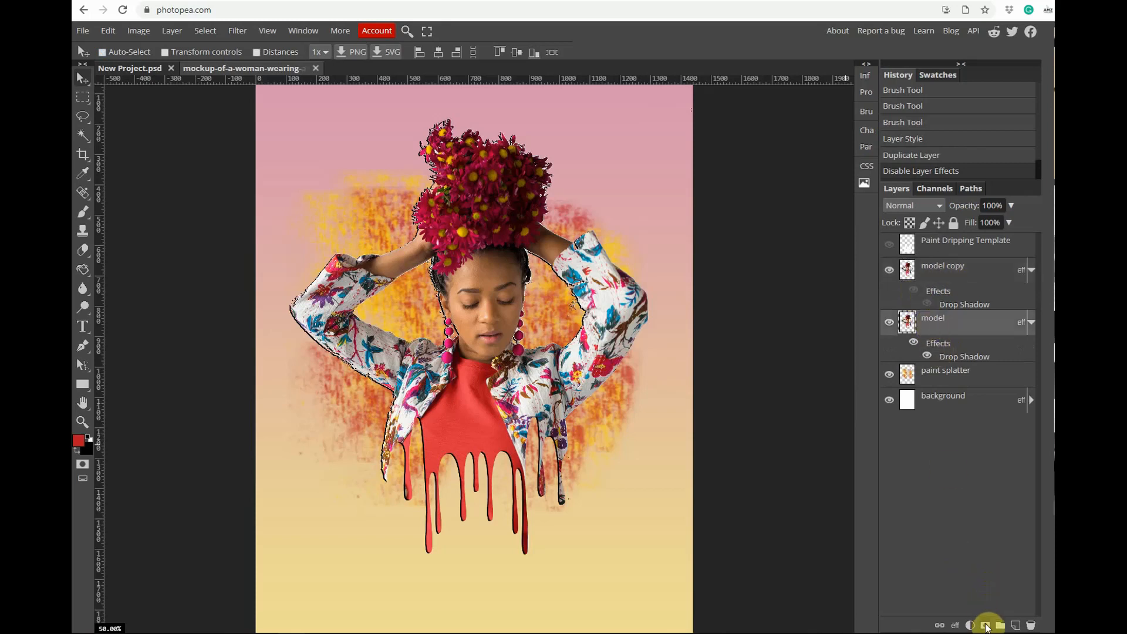
{"action": "left_click", "coordinate": [985, 625]}
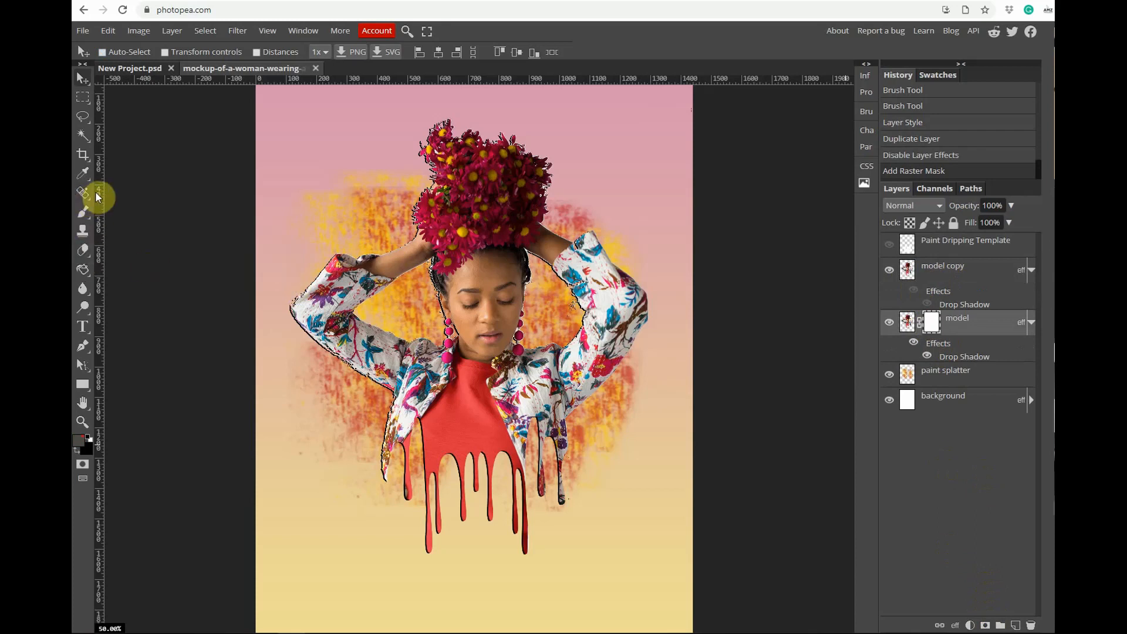
Paint the model layer's mask with an enlarged Hard Mechanical brush to hide the drop shadow around the flowers and arms.
{"action": "left_click", "coordinate": [83, 211]}
{"action": "left_click", "coordinate": [110, 53]}
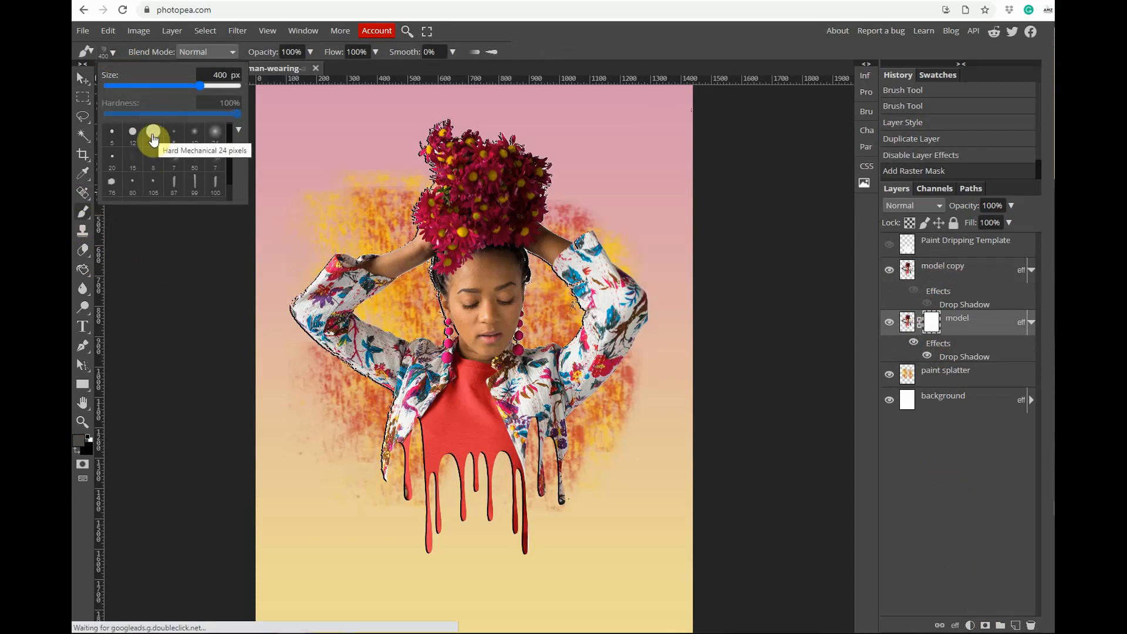
{"action": "left_click", "coordinate": [153, 137]}
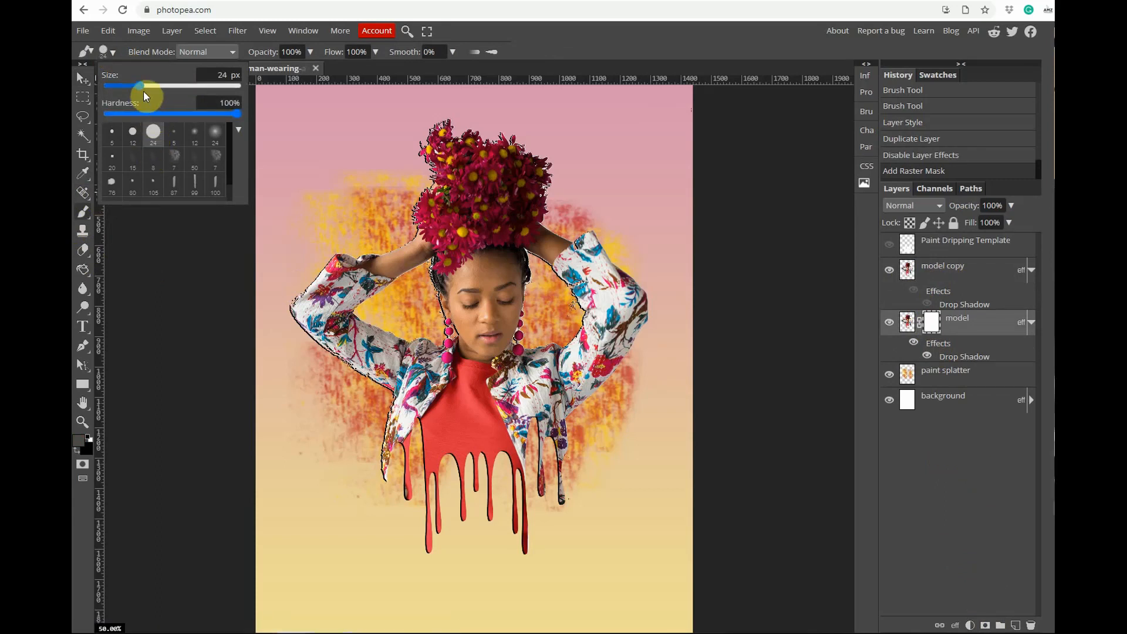
{"action": "left_click_drag", "start_coordinate": [141, 86], "coordinate": [181, 89]}
{"action": "mouse_move", "coordinate": [461, 131]}
{"action": "left_mouse_down"}
{"action": "mouse_move", "coordinate": [413, 162]}
{"action": "mouse_move", "coordinate": [428, 149]}
{"action": "mouse_move", "coordinate": [416, 204]}
{"action": "mouse_move", "coordinate": [434, 317]}
{"action": "mouse_move", "coordinate": [380, 335]}
{"action": "mouse_move", "coordinate": [358, 288]}
{"action": "mouse_move", "coordinate": [377, 244]}
{"action": "mouse_move", "coordinate": [342, 251]}
{"action": "mouse_move", "coordinate": [299, 306]}
{"action": "mouse_move", "coordinate": [350, 356]}
{"action": "left_mouse_up"}
{"action": "left_click", "coordinate": [350, 357]}
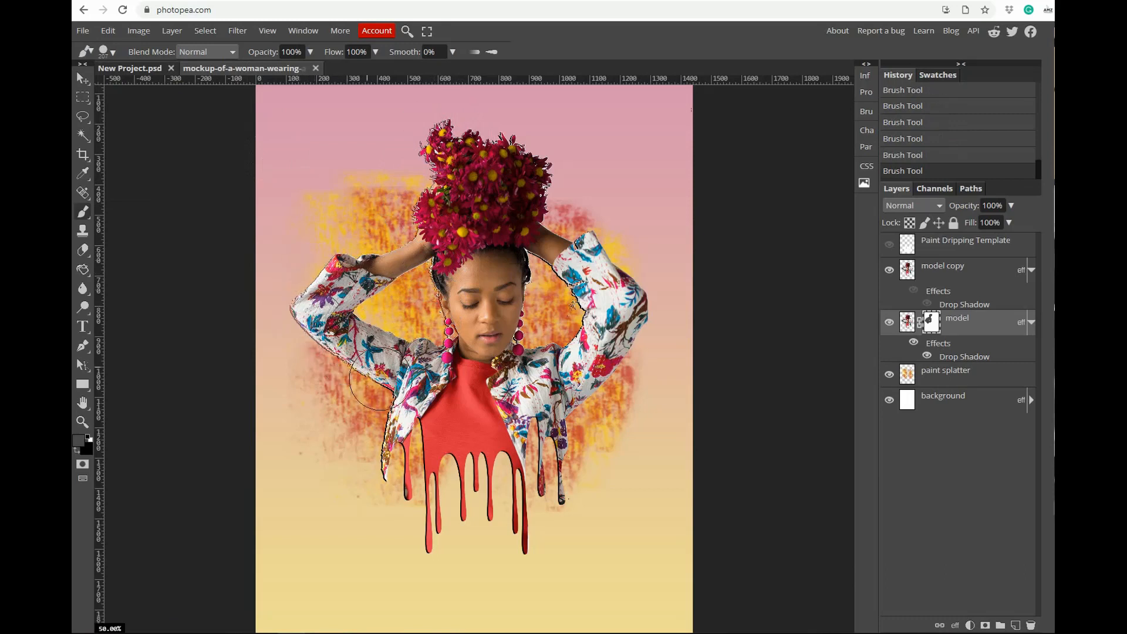